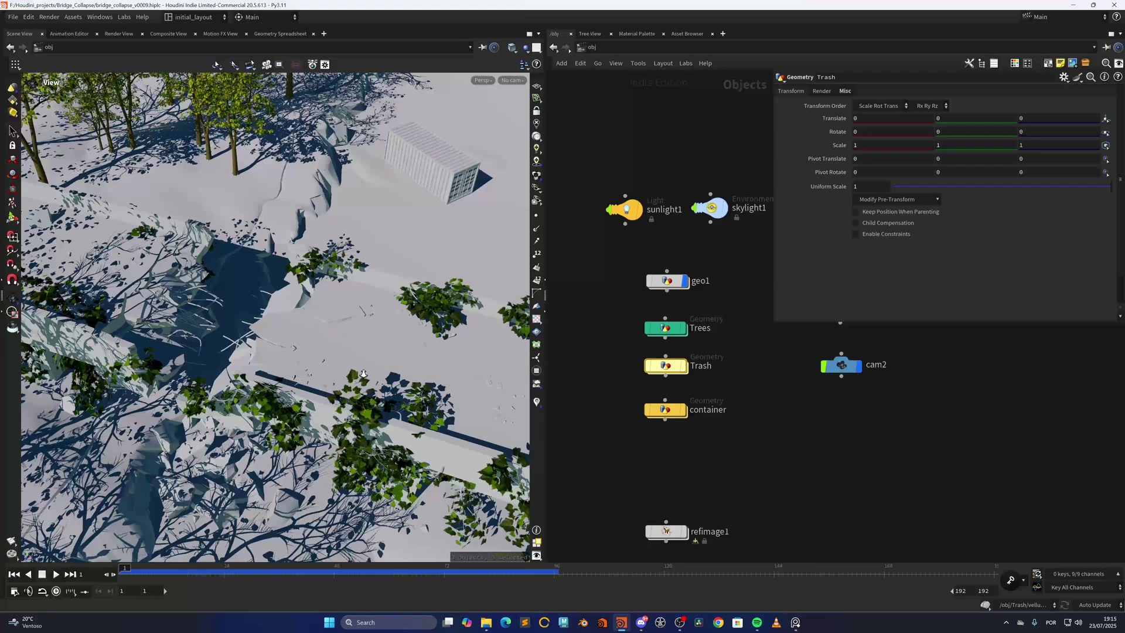
# Examine the trash pieces and debris scattered over the collapsed bridge deck, close up and from a distance.
pyautogui.moveTo(325, 351); pyautogui.dragTo(407, 334, button='right')
pyautogui.moveTo(407, 334); pyautogui.dragTo(317, 374, button='middle')
pyautogui.moveTo(317, 374); pyautogui.dragTo(315, 399, button='right')
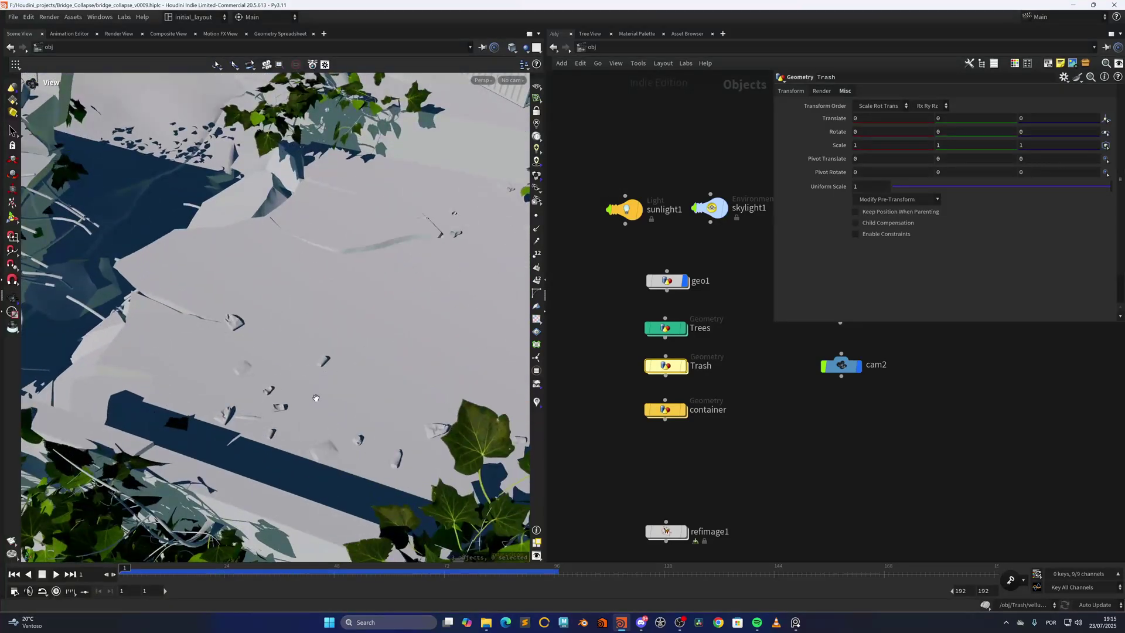
pyautogui.moveTo(315, 399); pyautogui.dragTo(358, 403)
pyautogui.moveTo(358, 403); pyautogui.dragTo(346, 427, button='right')
pyautogui.moveTo(346, 428); pyautogui.dragTo(404, 402)
pyautogui.moveTo(404, 402); pyautogui.dragTo(394, 367, button='right')
pyautogui.moveTo(395, 367); pyautogui.dragTo(350, 417)
pyautogui.moveTo(350, 417); pyautogui.dragTo(412, 377, button='middle')
pyautogui.moveTo(412, 376); pyautogui.dragTo(409, 404, button='right')
pyautogui.moveTo(410, 404); pyautogui.dragTo(334, 372, button='middle')
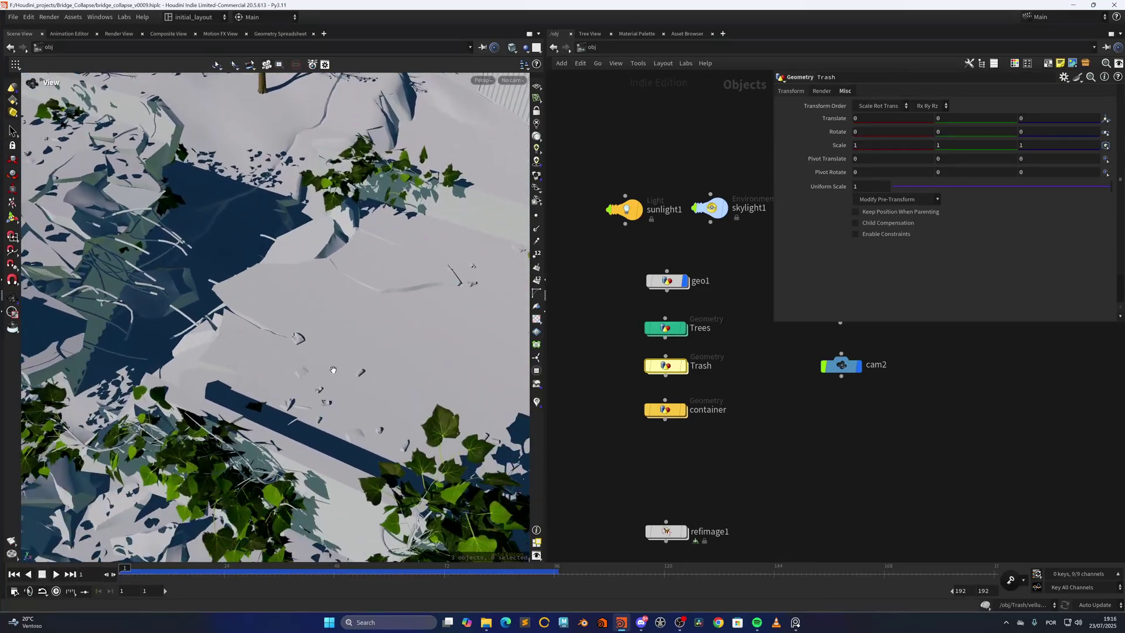
pyautogui.moveTo(334, 371); pyautogui.dragTo(409, 354, button='right')
pyautogui.moveTo(409, 354); pyautogui.dragTo(498, 307)
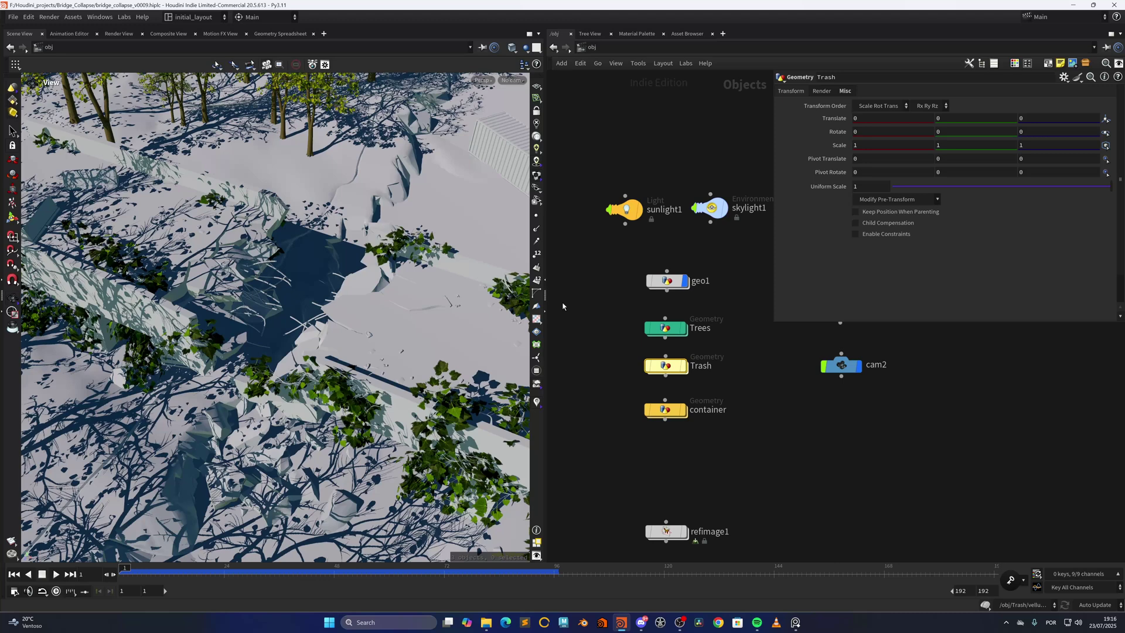
# Open the Trash geometry network and display the output of the align_and_distribute1 node.
pyautogui.doubleClick(682, 369)
pyautogui.press('h')
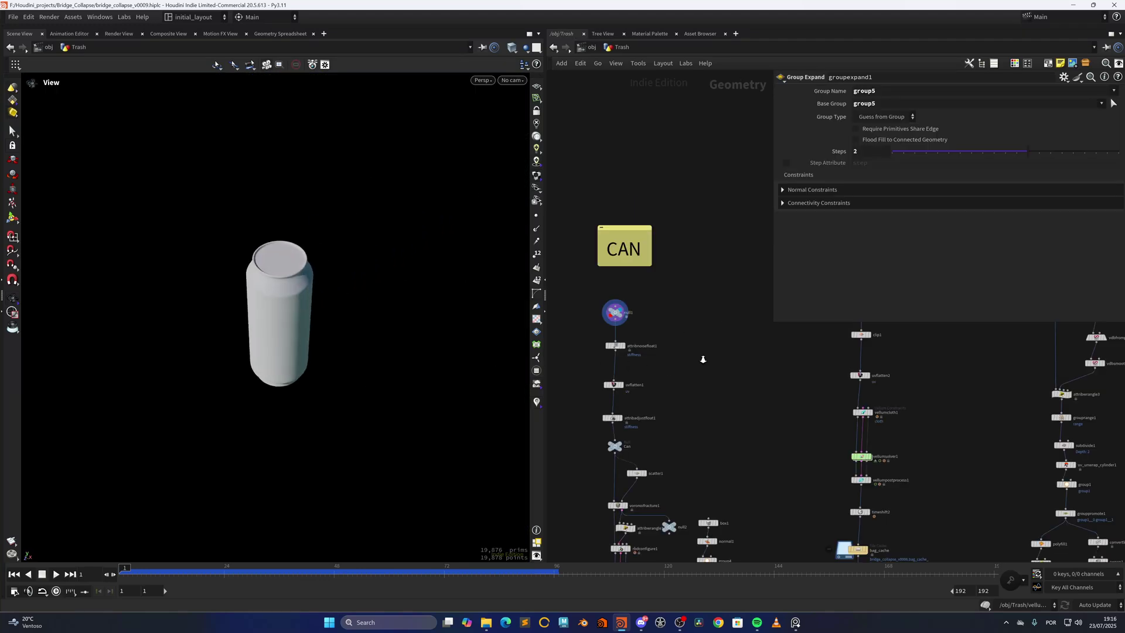
pyautogui.press('h')
pyautogui.scroll(8, 652, 386)
pyautogui.click(709, 258)
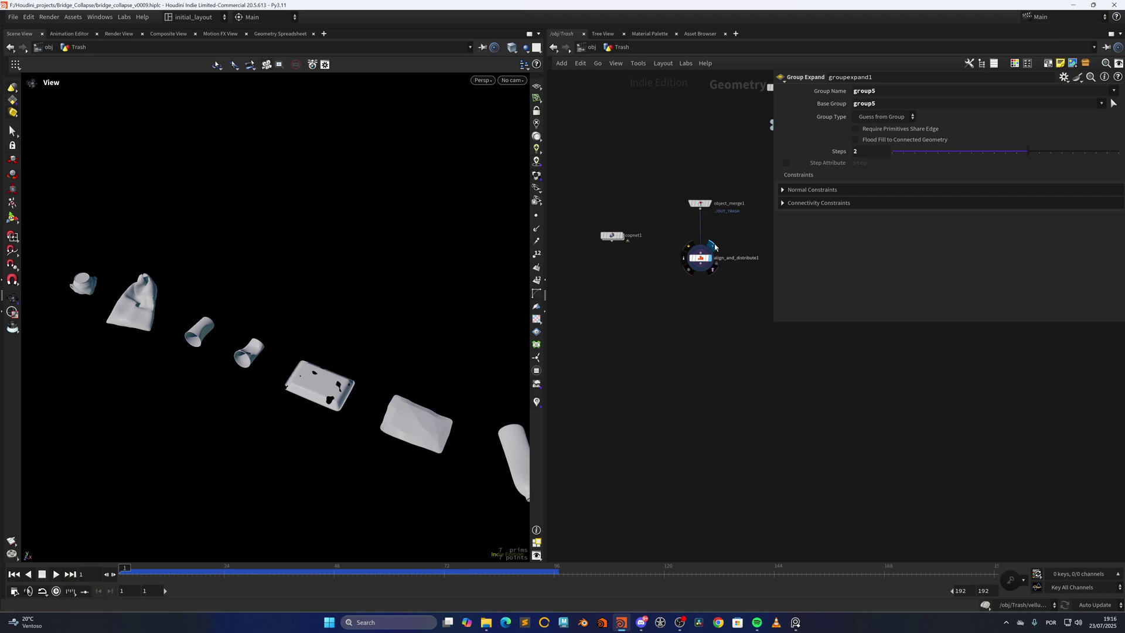
# Frame the distributed trash models and examine the whole row from several angles.
pyautogui.moveTo(275, 324); pyautogui.dragTo(285, 353, button='right')
pyautogui.press('f')
pyautogui.moveTo(256, 326); pyautogui.dragTo(230, 308)
pyautogui.moveTo(231, 308); pyautogui.dragTo(217, 344, button='right')
pyautogui.moveTo(216, 344)
pyautogui.mouseDown()
pyautogui.moveTo(221, 364)
pyautogui.moveTo(204, 327)
pyautogui.mouseUp()
pyautogui.moveTo(204, 327); pyautogui.dragTo(231, 334, button='right')
pyautogui.moveTo(232, 332); pyautogui.dragTo(318, 304)
pyautogui.moveTo(317, 304); pyautogui.dragTo(274, 347, button='middle')
pyautogui.moveTo(274, 346); pyautogui.dragTo(235, 315, button='right')
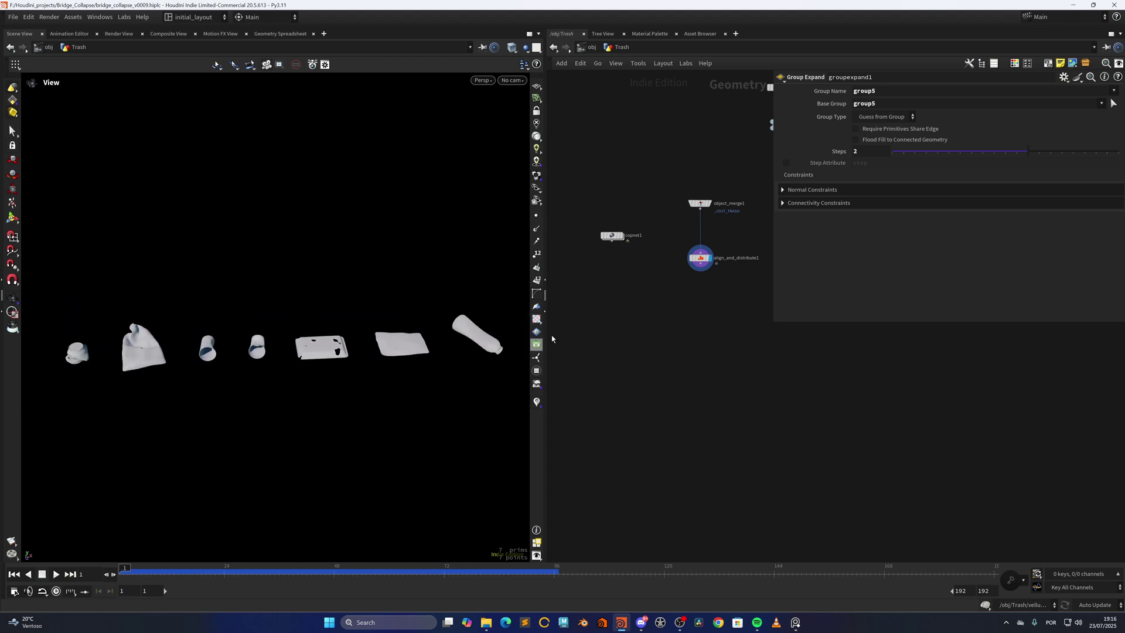
# Display the null1 node at the start of the CAN branch and frame the can model.
pyautogui.scroll(-6, 653, 362)
pyautogui.moveTo(616, 143); pyautogui.dragTo(604, 440, button='middle')
pyautogui.moveTo(590, 349); pyautogui.dragTo(682, 544, button='middle')
pyautogui.scroll(7, 649, 345)
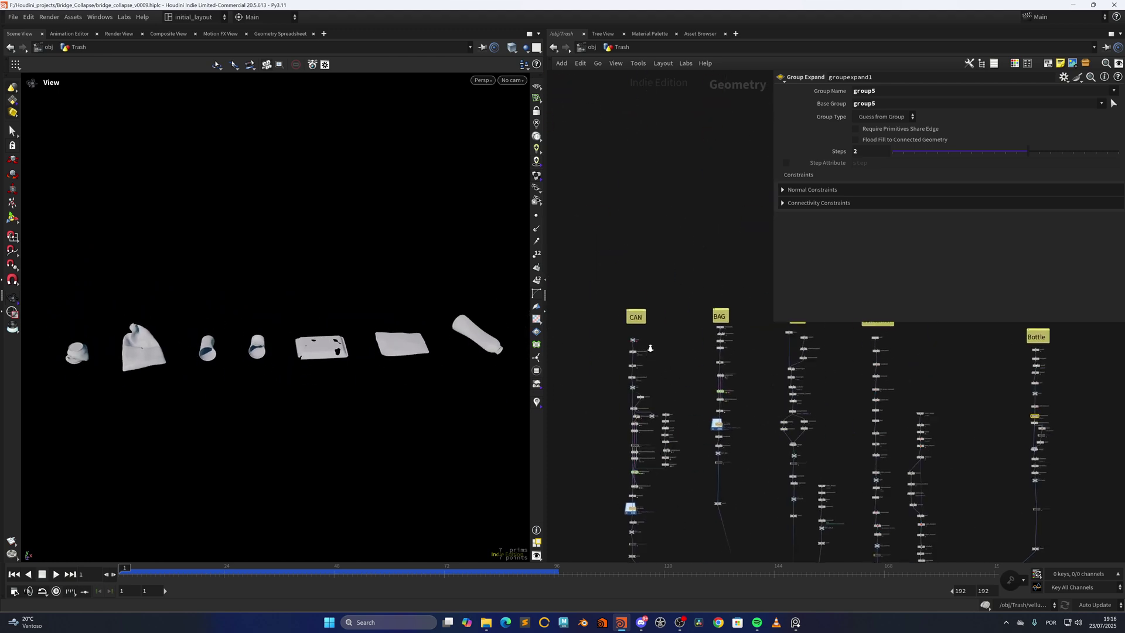
pyautogui.moveTo(644, 337); pyautogui.dragTo(674, 346, button='middle')
pyautogui.scroll(2, 645, 343)
pyautogui.click(628, 317)
pyautogui.press('f')
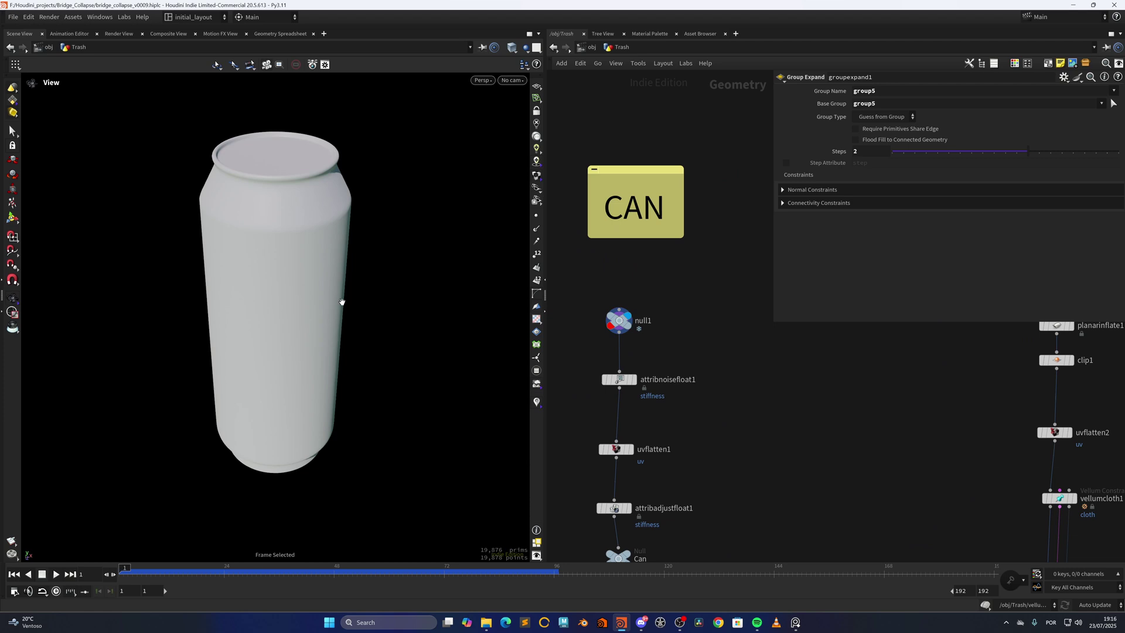
# Change the viewport lighting and turn on wire-over-shaded display to inspect the can's mesh from above and below.
pyautogui.click(537, 138)
pyautogui.hotkey('shift', 'w')
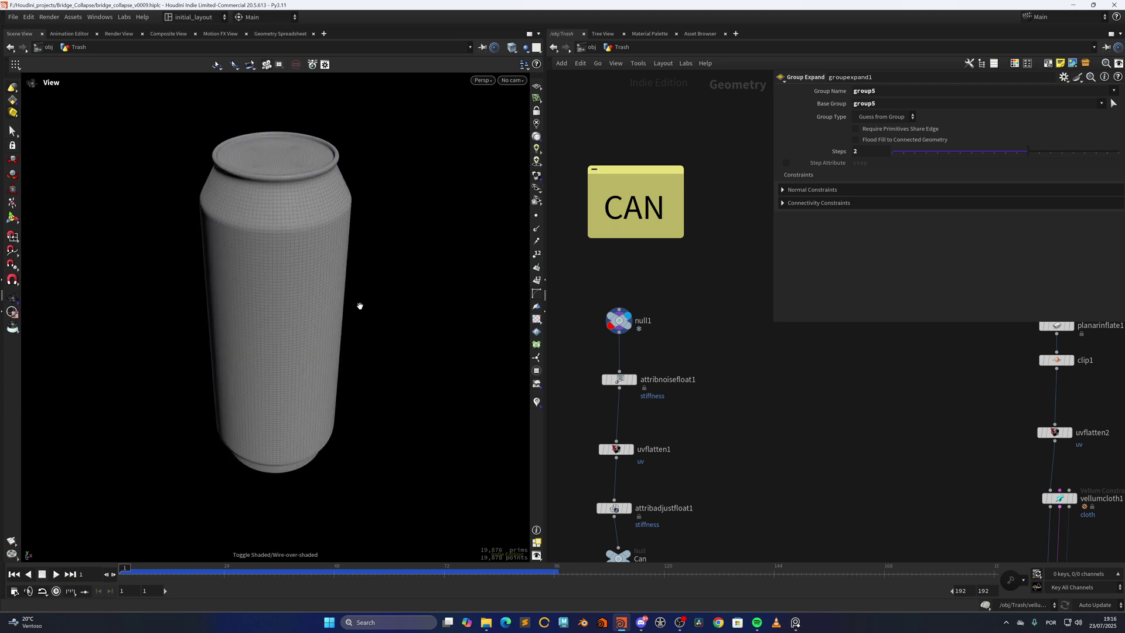
pyautogui.moveTo(359, 306); pyautogui.dragTo(394, 264)
pyautogui.moveTo(394, 263); pyautogui.dragTo(306, 208, button='right')
pyautogui.keyDown('alt'); pyautogui.moveTo(353, 309); pyautogui.dragTo(289, 391); pyautogui.keyUp('alt')
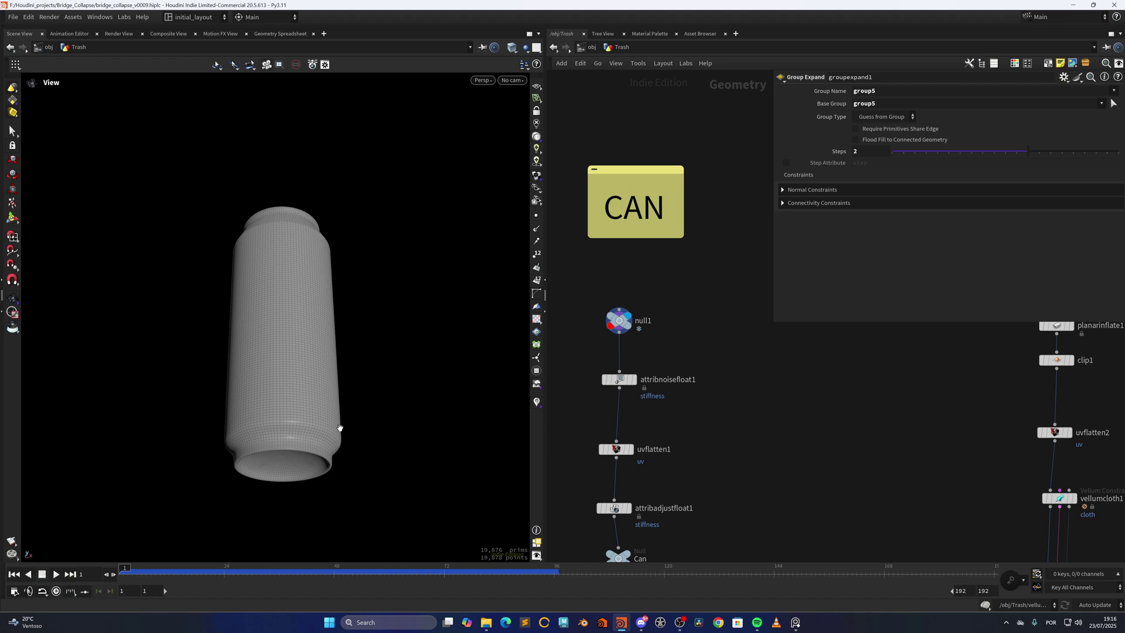
pyautogui.keyDown('alt'); pyautogui.moveTo(340, 428); pyautogui.dragTo(223, 141); pyautogui.keyUp('alt')
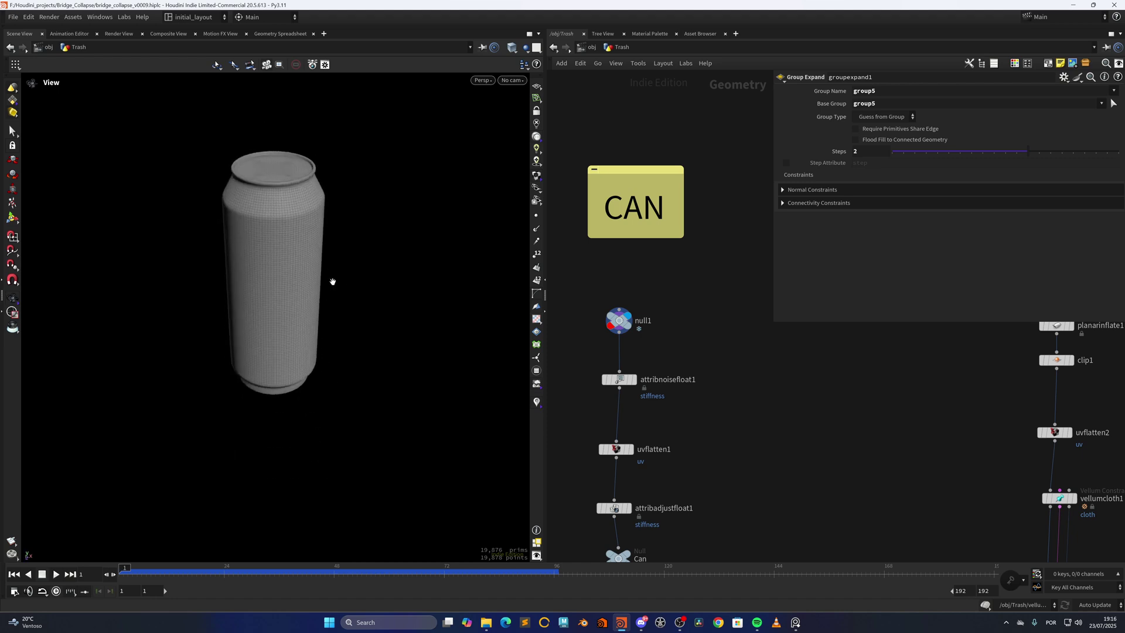
pyautogui.keyDown('alt'); pyautogui.moveTo(259, 304); pyautogui.dragTo(317, 314); pyautogui.keyUp('alt')
# Display and select the uvflatten1 node to inspect the UV checker pattern on the can.
pyautogui.moveTo(621, 365); pyautogui.dragTo(623, 241, button='middle')
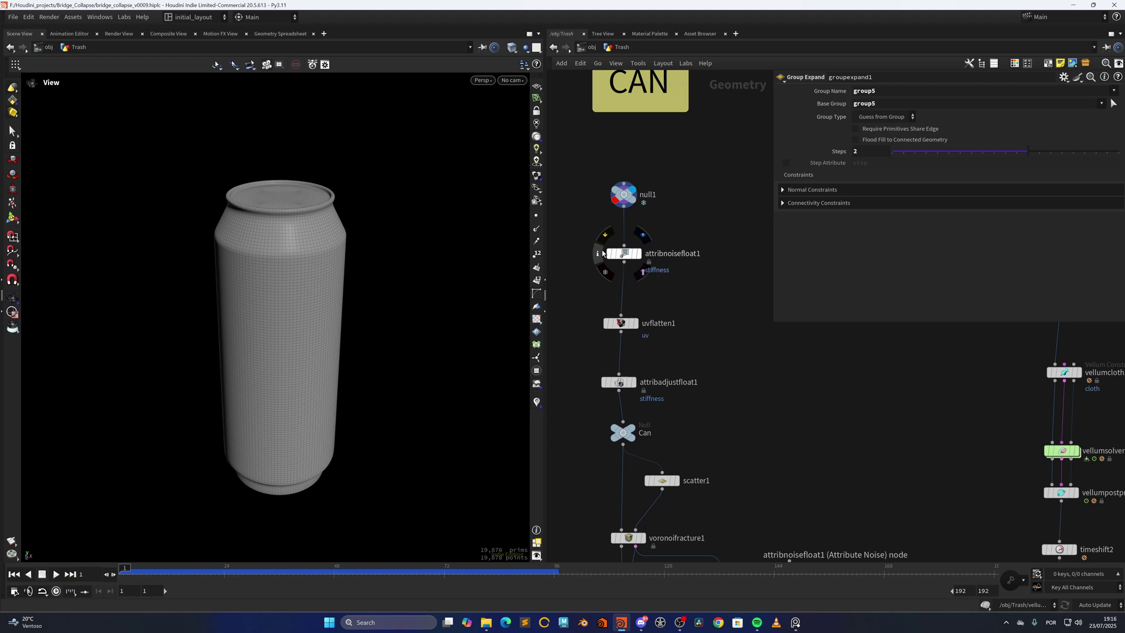
pyautogui.click(639, 305)
pyautogui.click(621, 323)
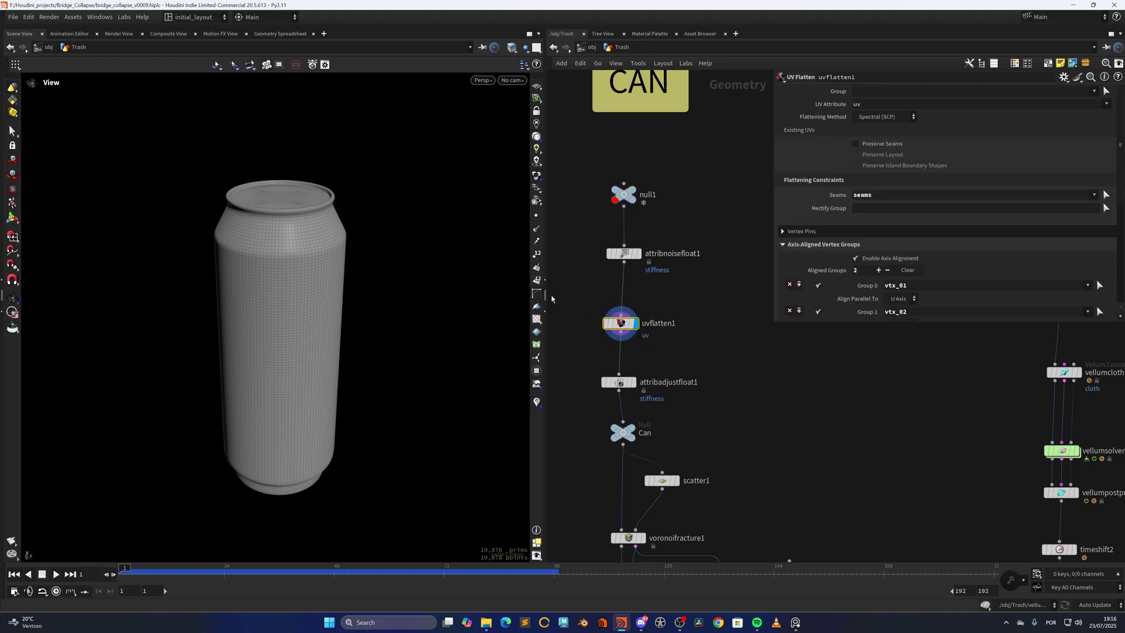
pyautogui.moveTo(333, 330); pyautogui.dragTo(282, 298)
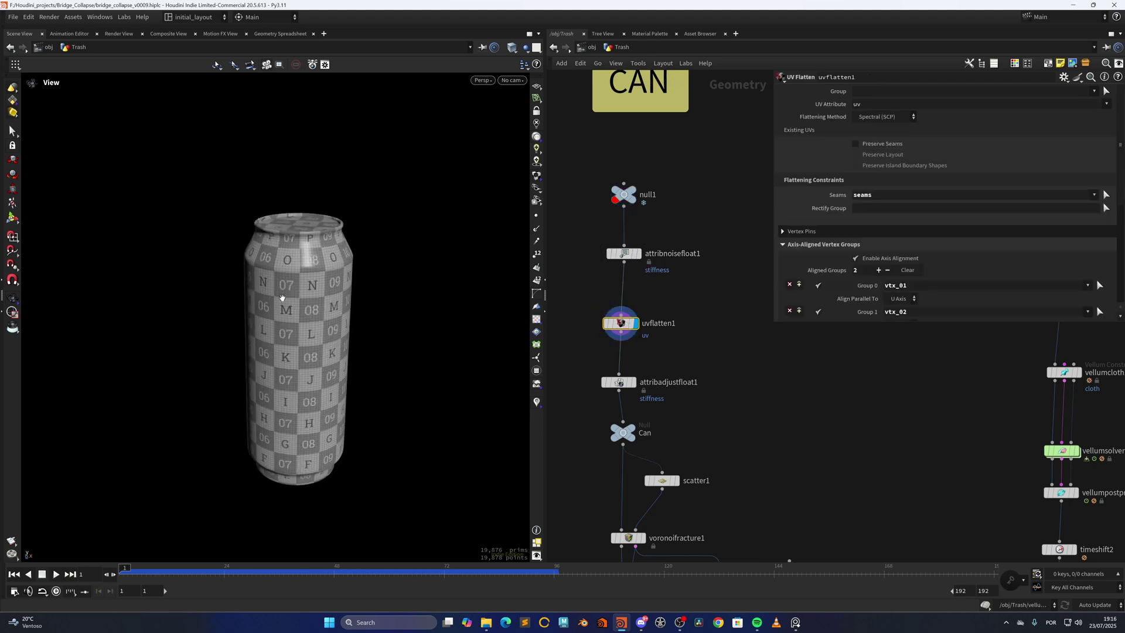
pyautogui.scroll(2, 281, 297)
pyautogui.moveTo(293, 298); pyautogui.dragTo(279, 289, button='middle')
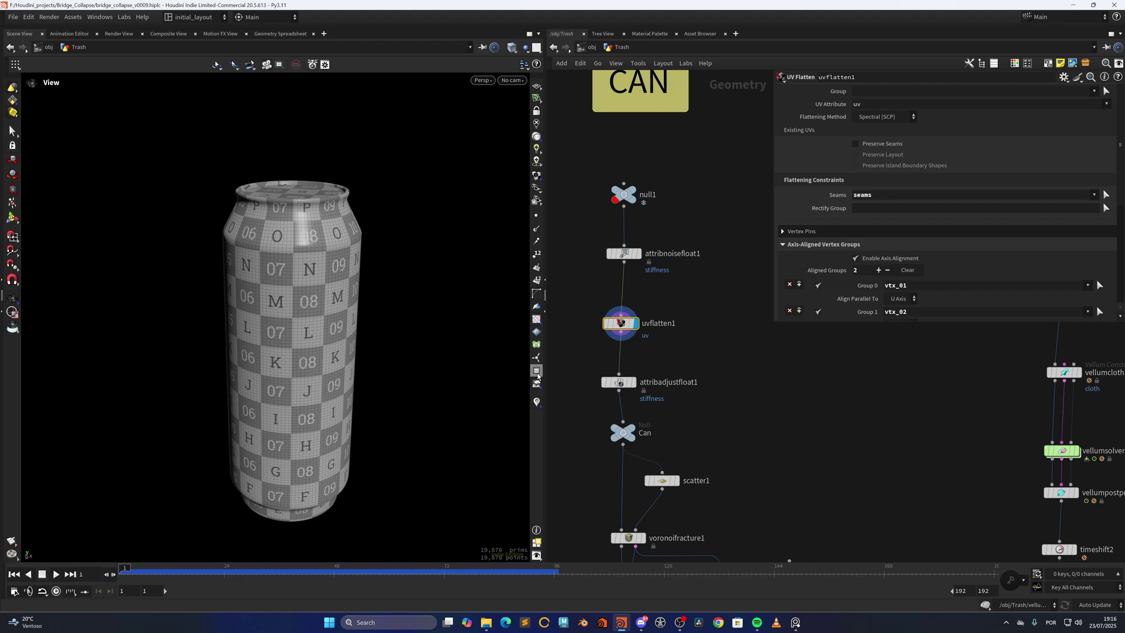
# Show the seams group of uvflatten1 in the viewport group list and check the seams on the can.
pyautogui.click(536, 372)
pyautogui.click(500, 96)
pyautogui.click(519, 142)
pyautogui.moveTo(293, 246); pyautogui.dragTo(538, 275)
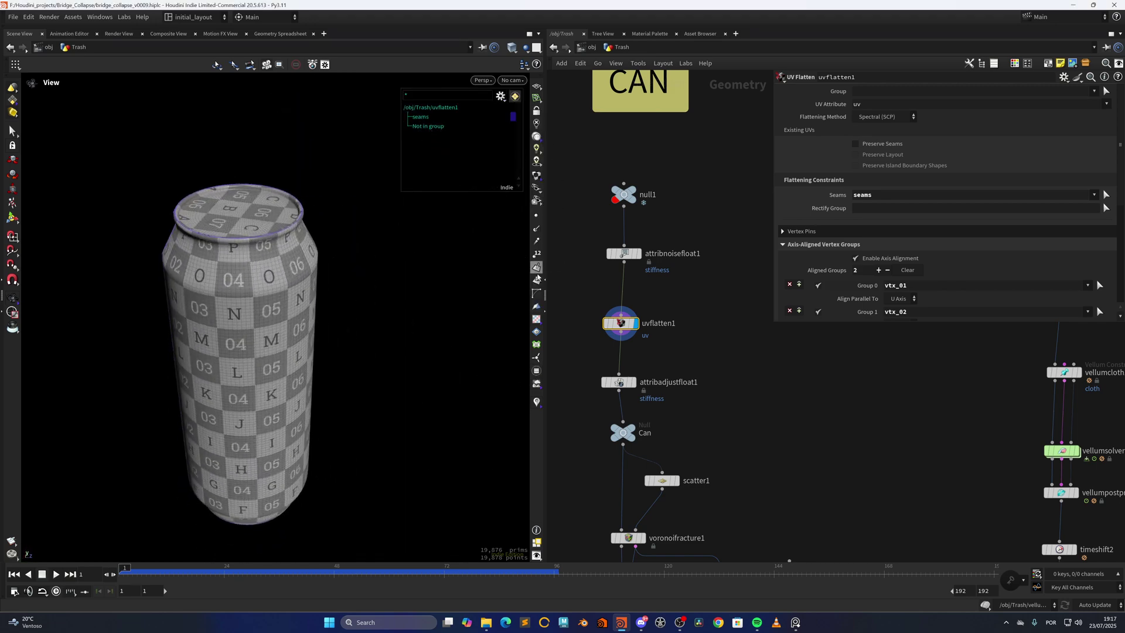
pyautogui.click(537, 370)
# Display the Can null node below attribadjustfloat1 and view the full can.
pyautogui.moveTo(644, 415); pyautogui.dragTo(652, 287, button='middle')
pyautogui.moveTo(708, 331); pyautogui.dragTo(686, 282, button='middle')
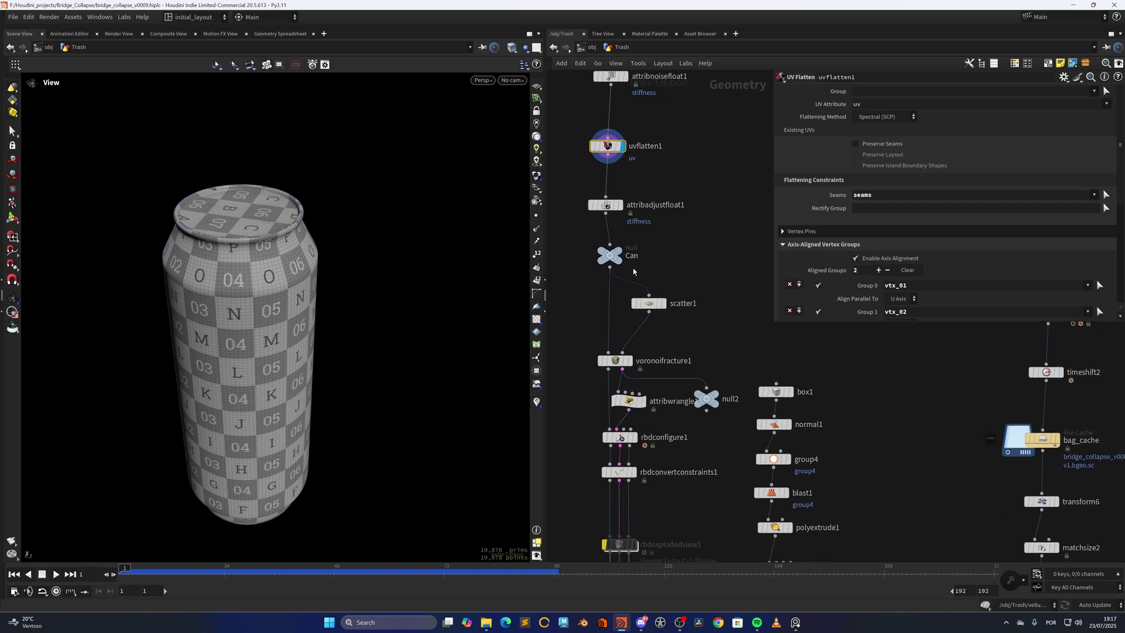
pyautogui.click(627, 238)
pyautogui.scroll(-1, 258, 363)
pyautogui.moveTo(256, 367); pyautogui.dragTo(292, 339, button='middle')
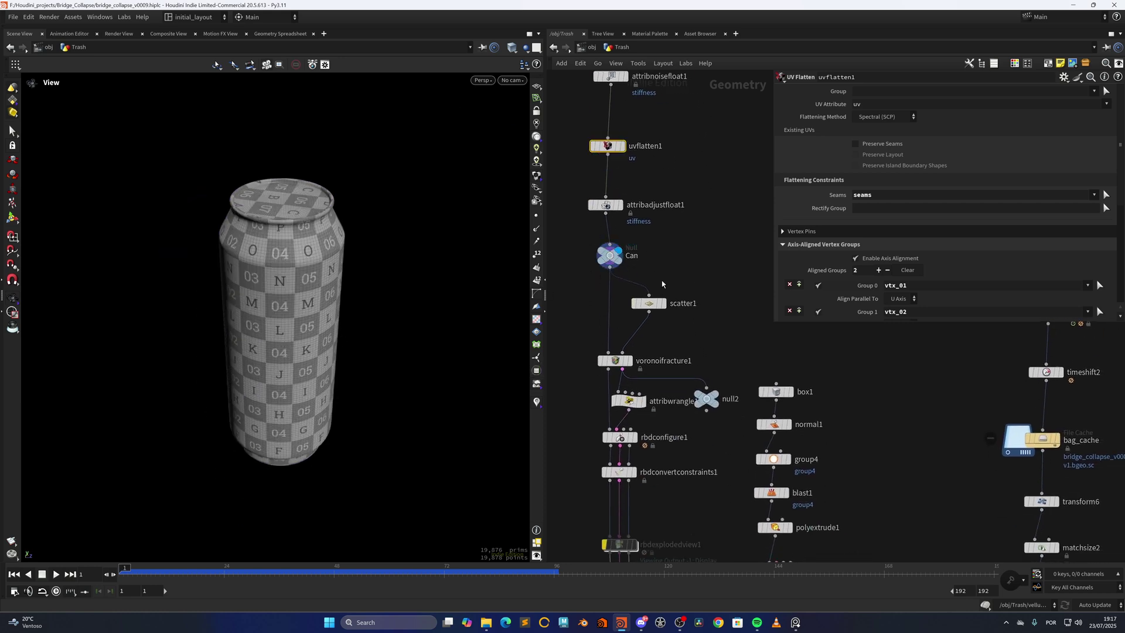
# Display the can_cache node below the RBD simulation nodes and inspect the crushed can.
pyautogui.moveTo(660, 535); pyautogui.dragTo(644, 330, button='middle')
pyautogui.moveTo(660, 280); pyautogui.dragTo(662, 341, button='middle')
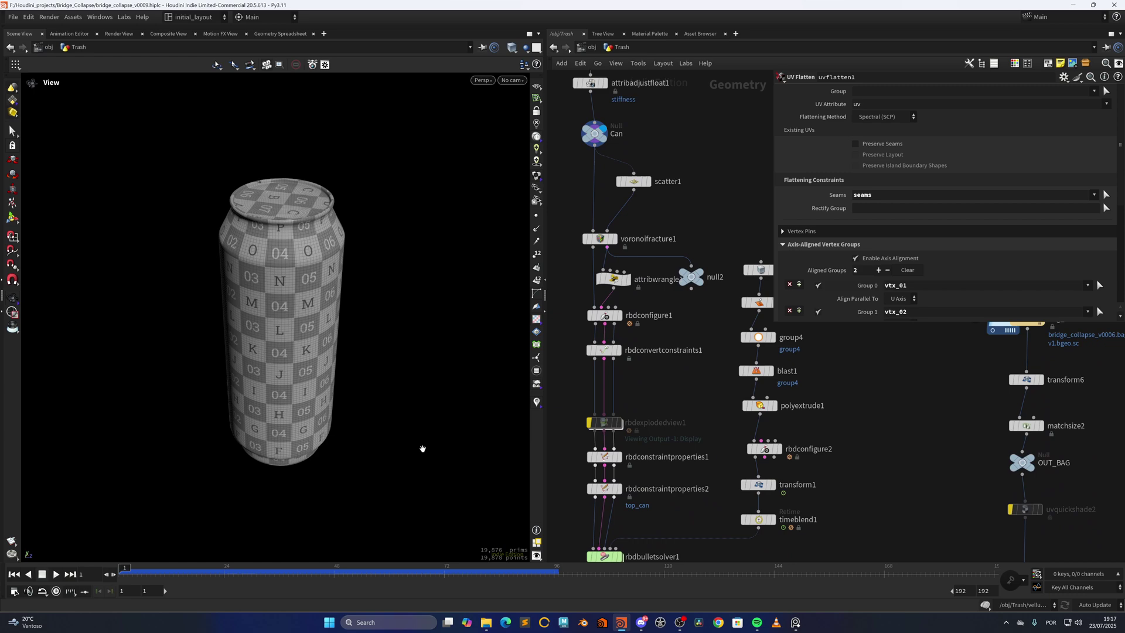
pyautogui.moveTo(657, 516); pyautogui.dragTo(668, 195, button='middle')
pyautogui.click(619, 416)
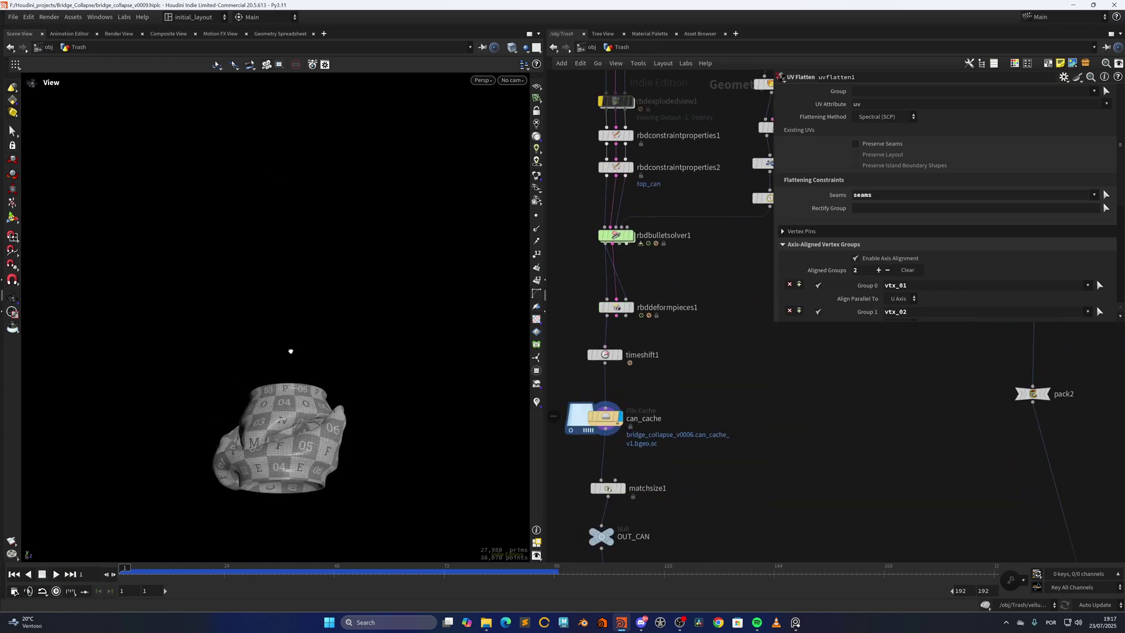
pyautogui.moveTo(291, 351); pyautogui.dragTo(447, 335)
# Return to the intact can at the Can null, and display the scatter1 node with its settings.
pyautogui.moveTo(671, 73); pyautogui.dragTo(684, 449, button='middle')
pyautogui.moveTo(679, 217); pyautogui.dragTo(661, 274, button='middle')
pyautogui.click(618, 259)
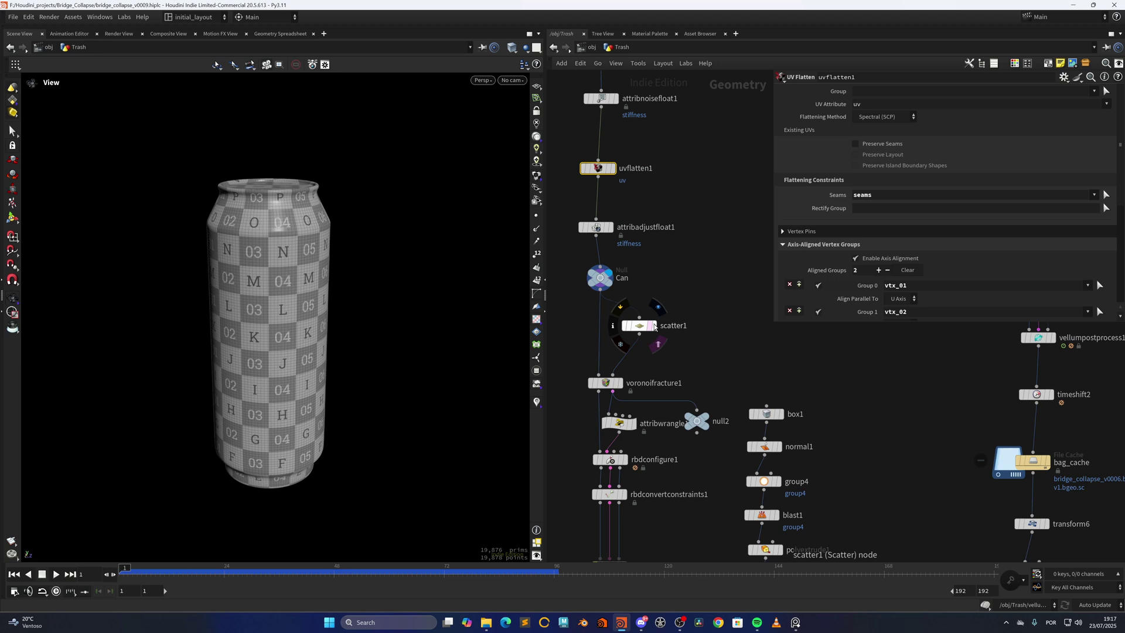
pyautogui.click(655, 326)
pyautogui.moveTo(658, 372); pyautogui.dragTo(665, 347, button='middle')
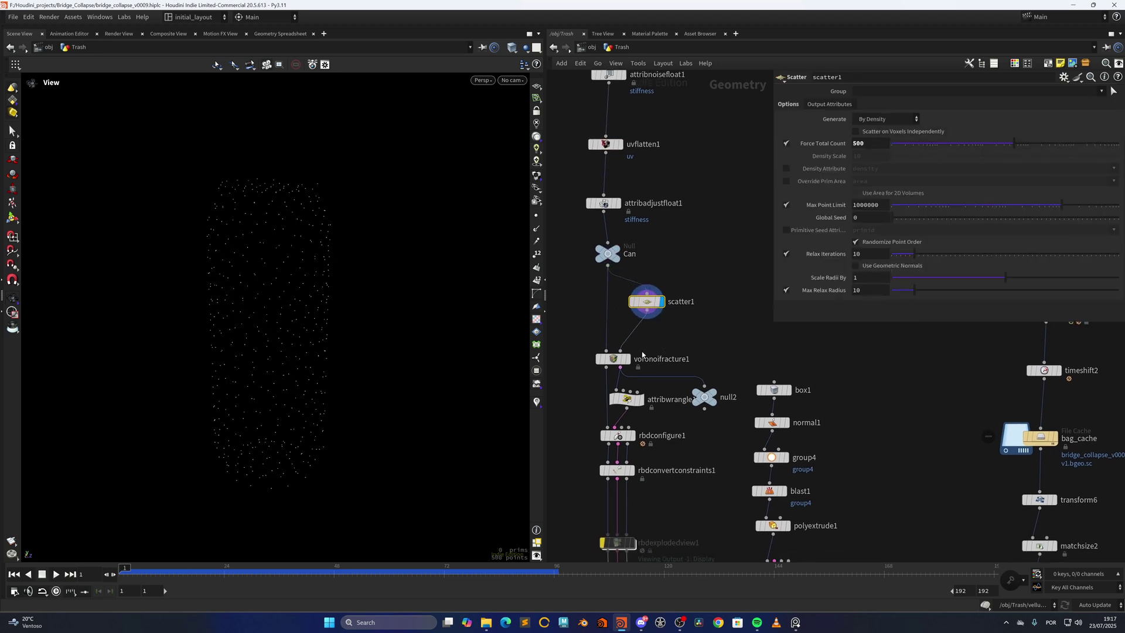
# Display the voronoifracture1 node and check its name attribute in the node information.
pyautogui.click(624, 359)
pyautogui.click(588, 359)
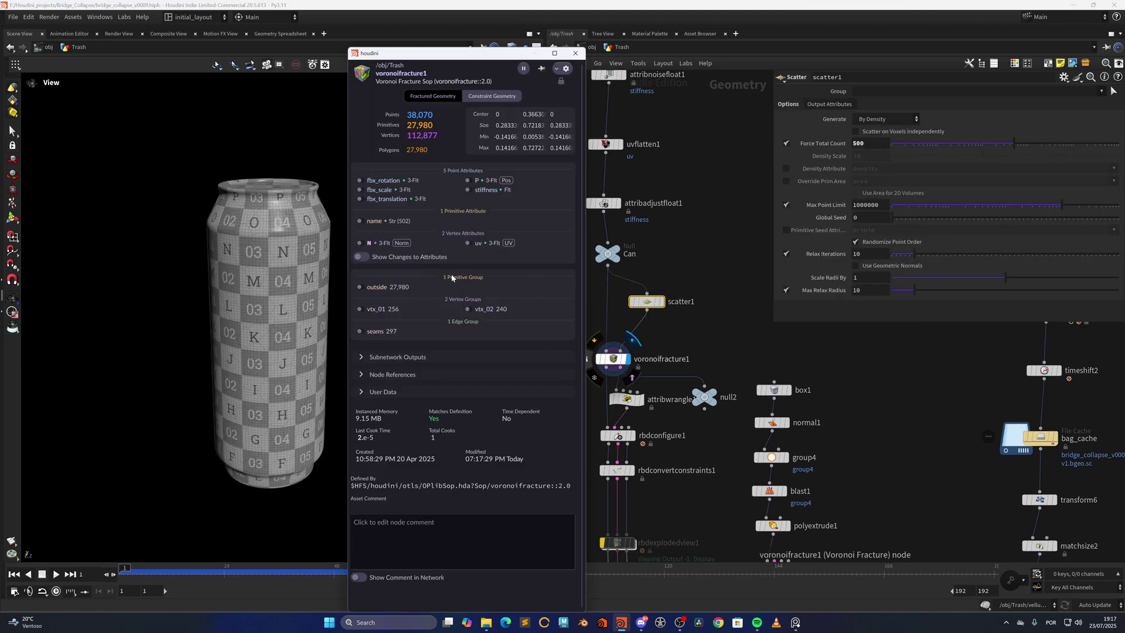
pyautogui.click(361, 222)
pyautogui.click(361, 221)
pyautogui.click(577, 53)
# Display and select the attribwrangle1 node below voronoifracture1 to review its VEX code on the constraint geometry.
pyautogui.moveTo(668, 406); pyautogui.dragTo(668, 339, button='middle')
pyautogui.scroll(3, 667, 339)
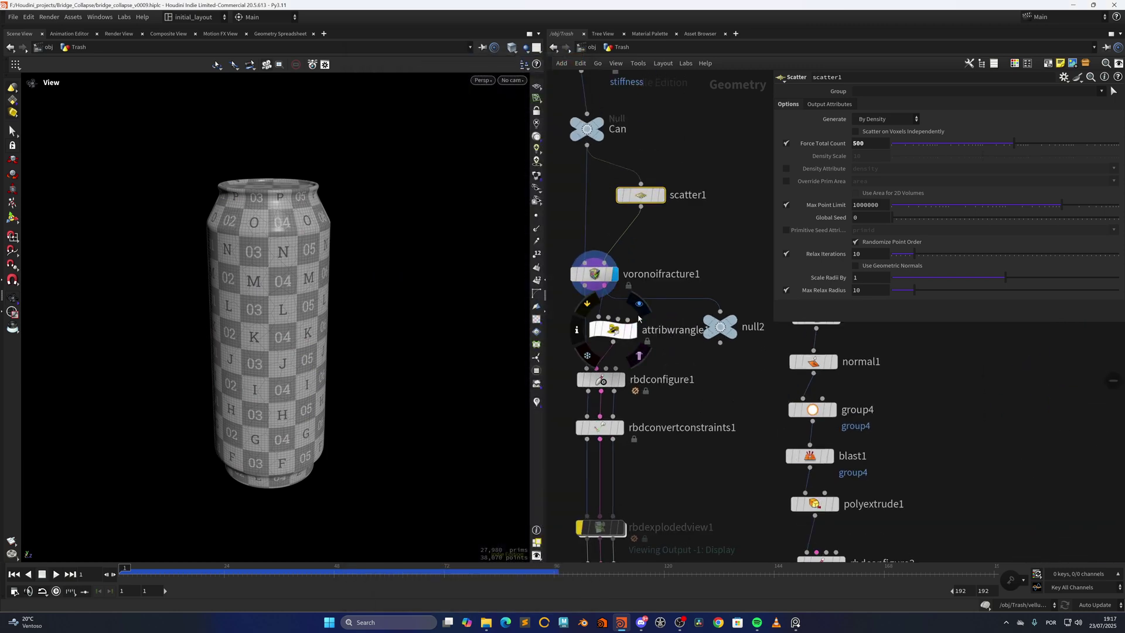
pyautogui.click(638, 303)
pyautogui.click(612, 329)
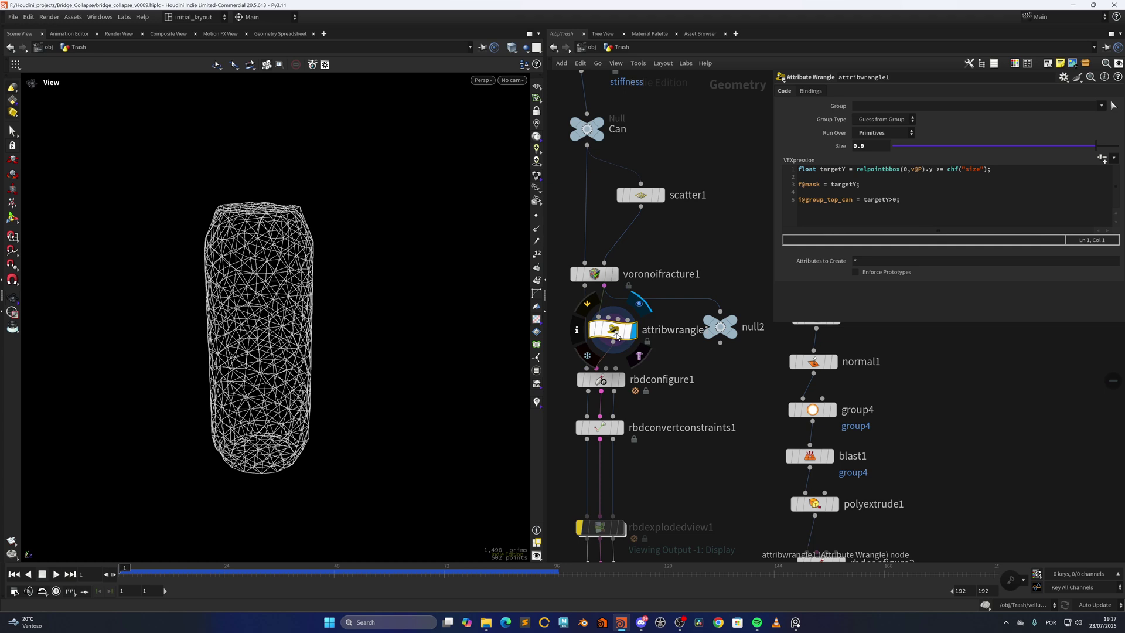
pyautogui.moveTo(614, 330); pyautogui.dragTo(623, 334)
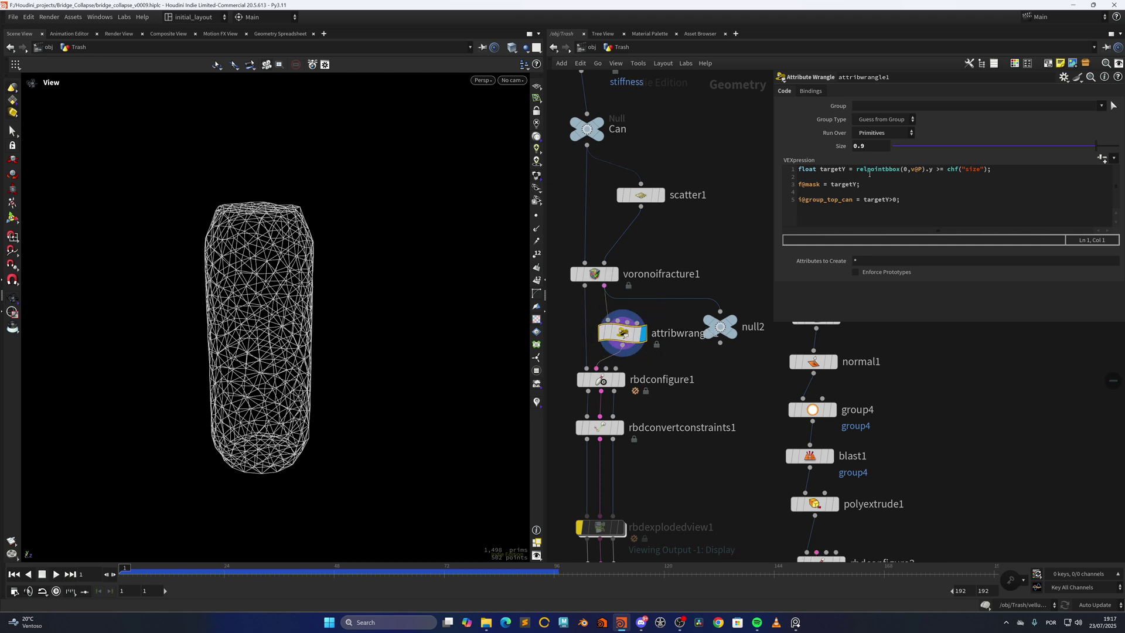
# Set attribwrangle1's Output Selection Group to top_can, the group name used in its VEX code.
pyautogui.moveTo(828, 200); pyautogui.dragTo(853, 203)
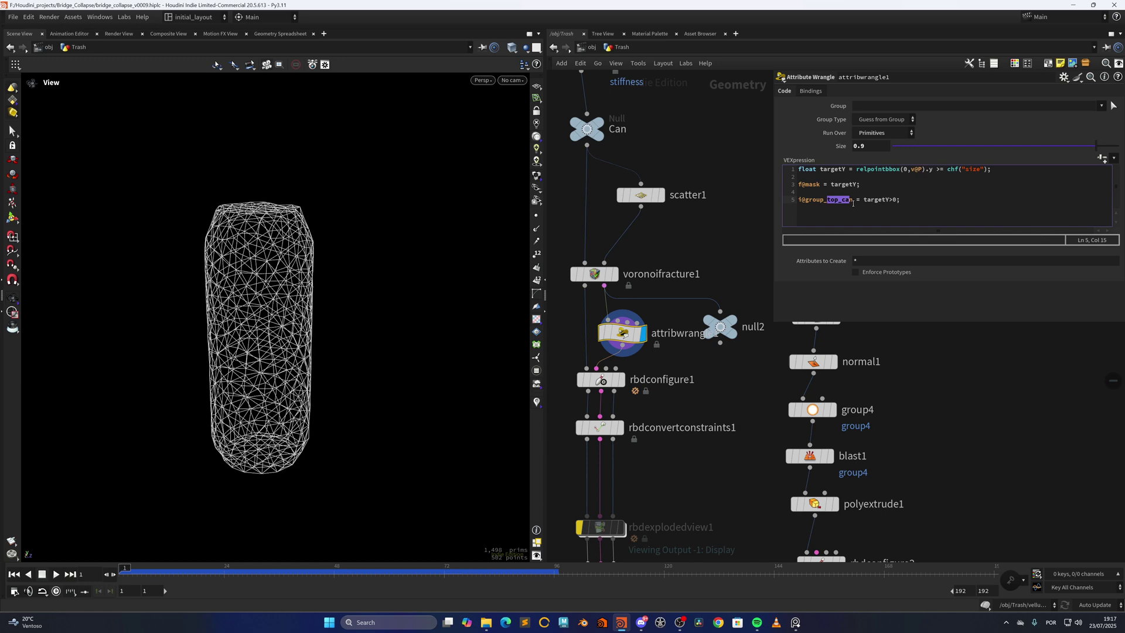
pyautogui.click(810, 91)
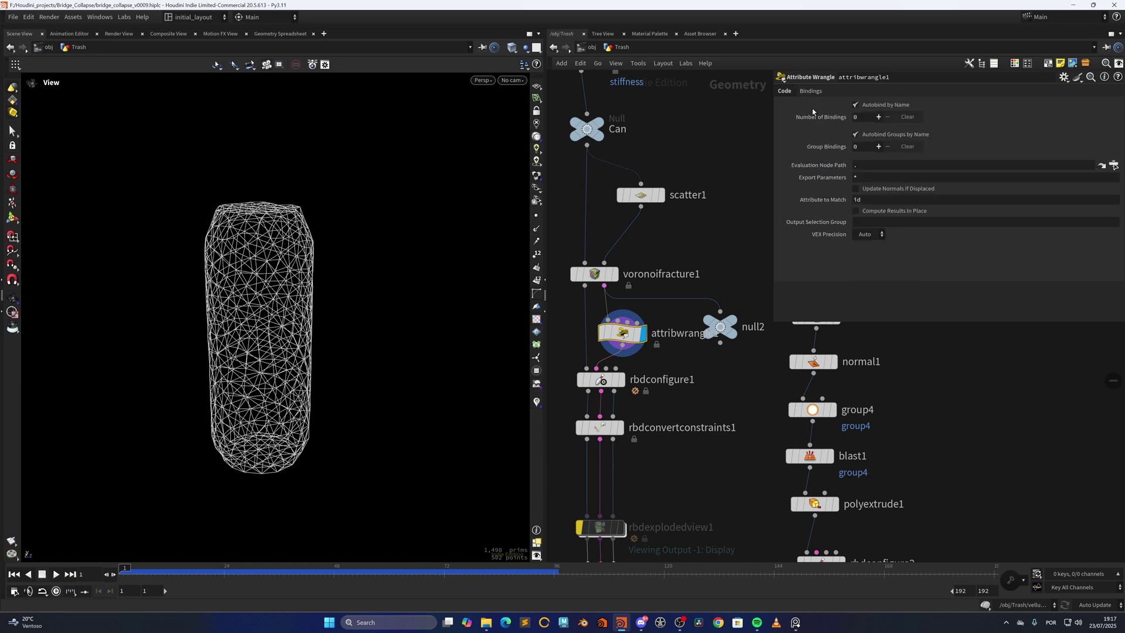
pyautogui.click(864, 222)
pyautogui.press('Return')
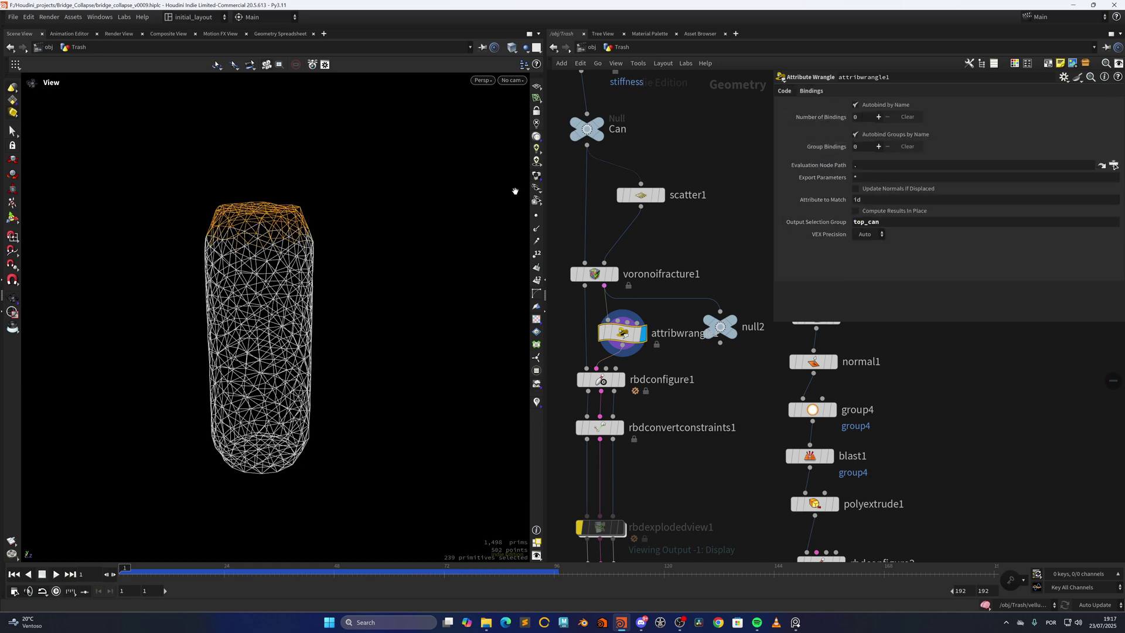
# Try a Size of 0.436 in attribwrangle1 to extend the top_can group, and undo the change.
pyautogui.click(785, 91)
pyautogui.scroll(2, 262, 228)
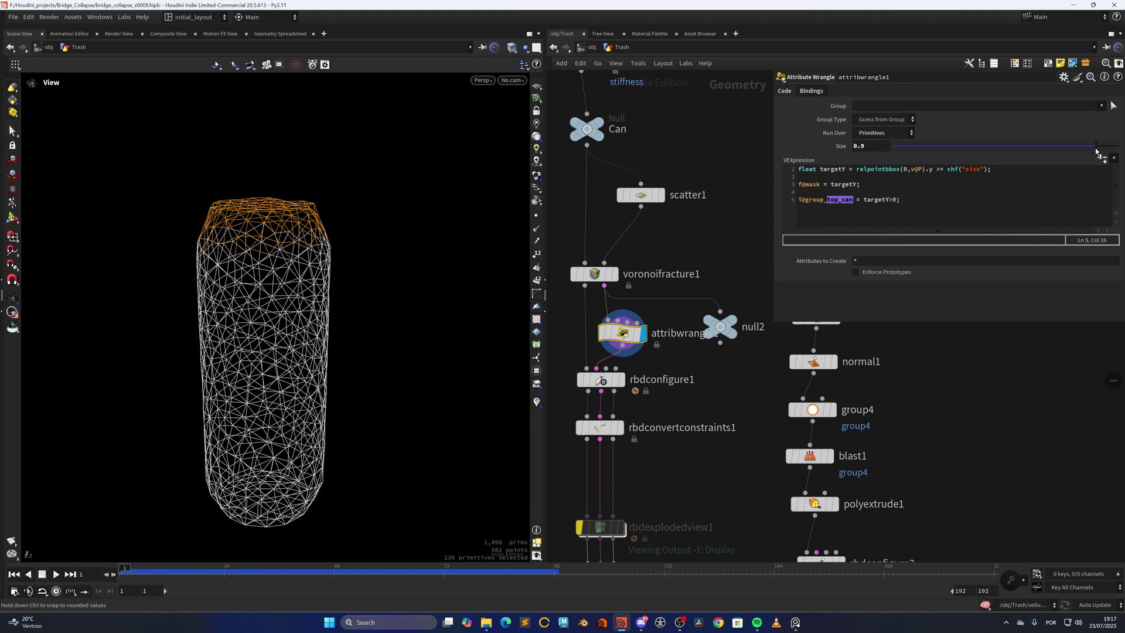
pyautogui.moveTo(1096, 151); pyautogui.dragTo(993, 139)
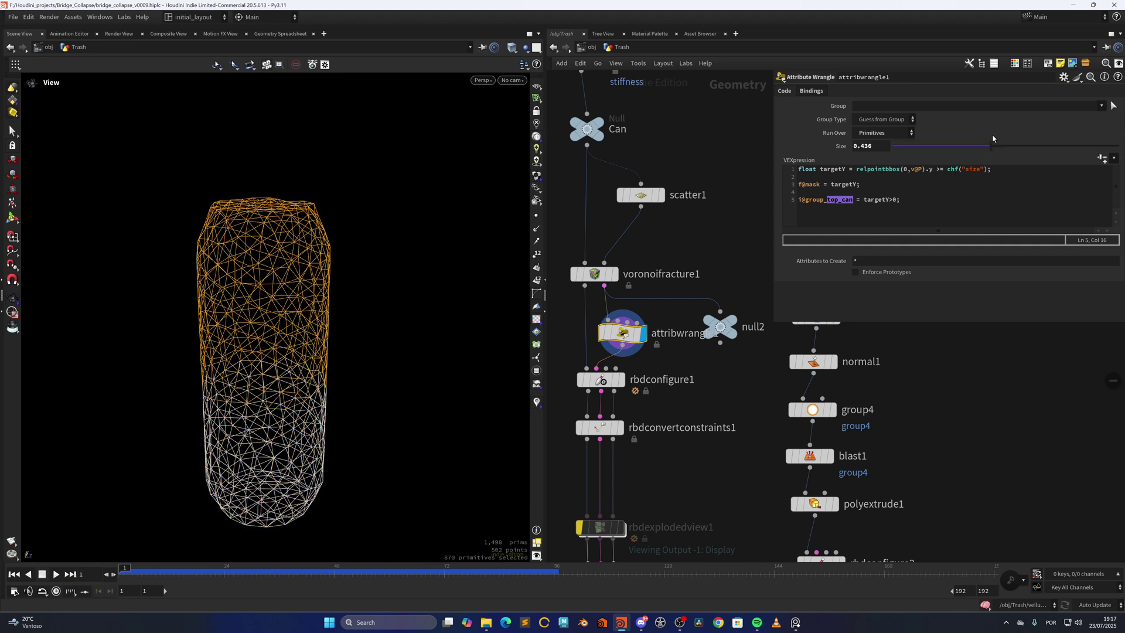
pyautogui.hotkey('ctrl', 'z')
# Review the collision shape settings of rbdconfigure1, and display the rbdconvertconstraints1 node with its settings.
pyautogui.moveTo(678, 391); pyautogui.dragTo(693, 342, button='middle')
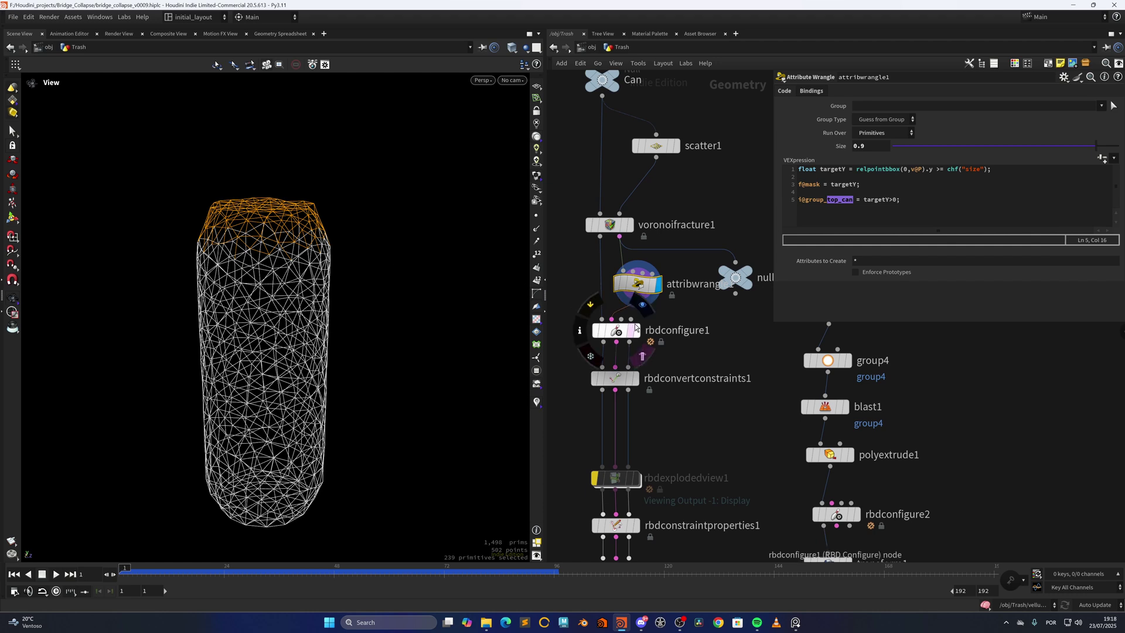
pyautogui.click(618, 333)
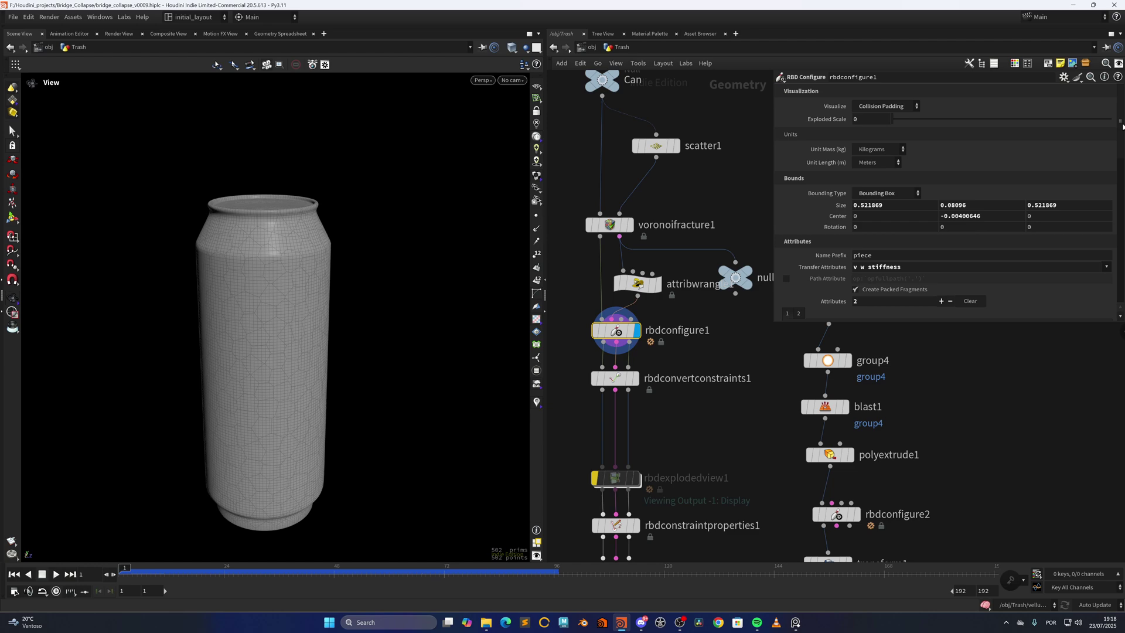
pyautogui.scroll(-10, 1007, 197)
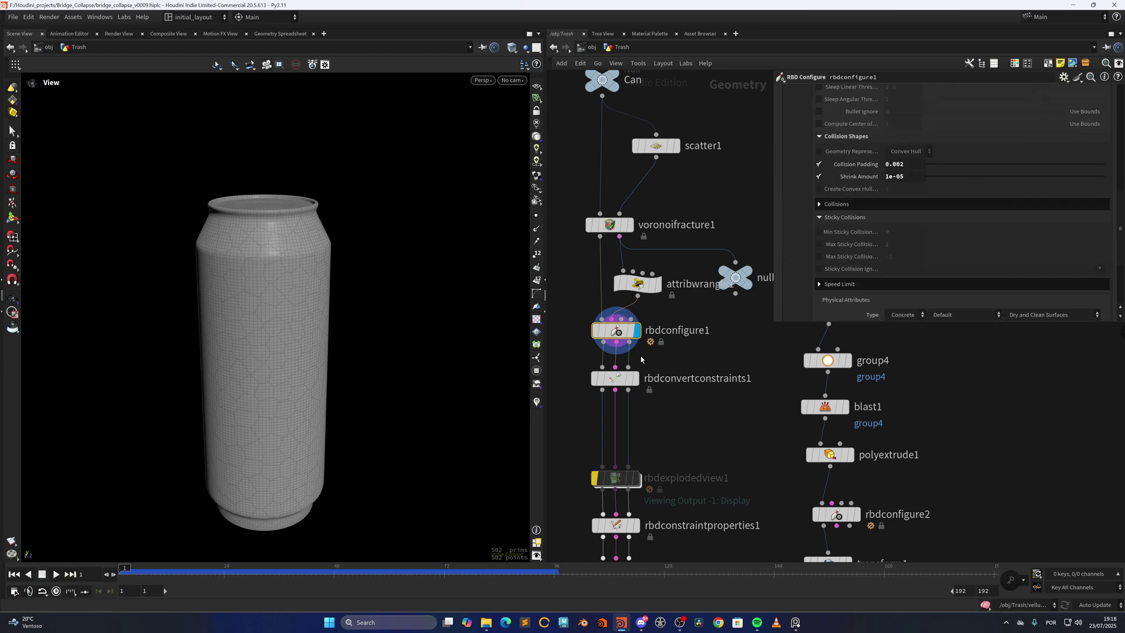
pyautogui.click(628, 380)
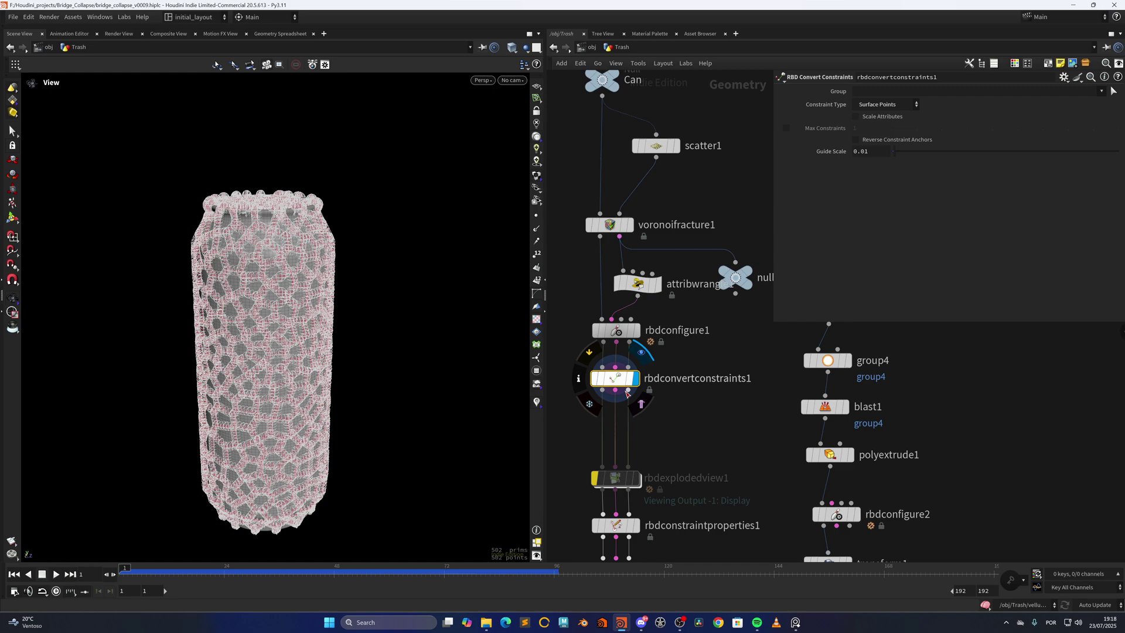
# Inspect the constraints generated by rbdconvertconstraints1 up close on the can's surface.
pyautogui.scroll(6, 266, 286)
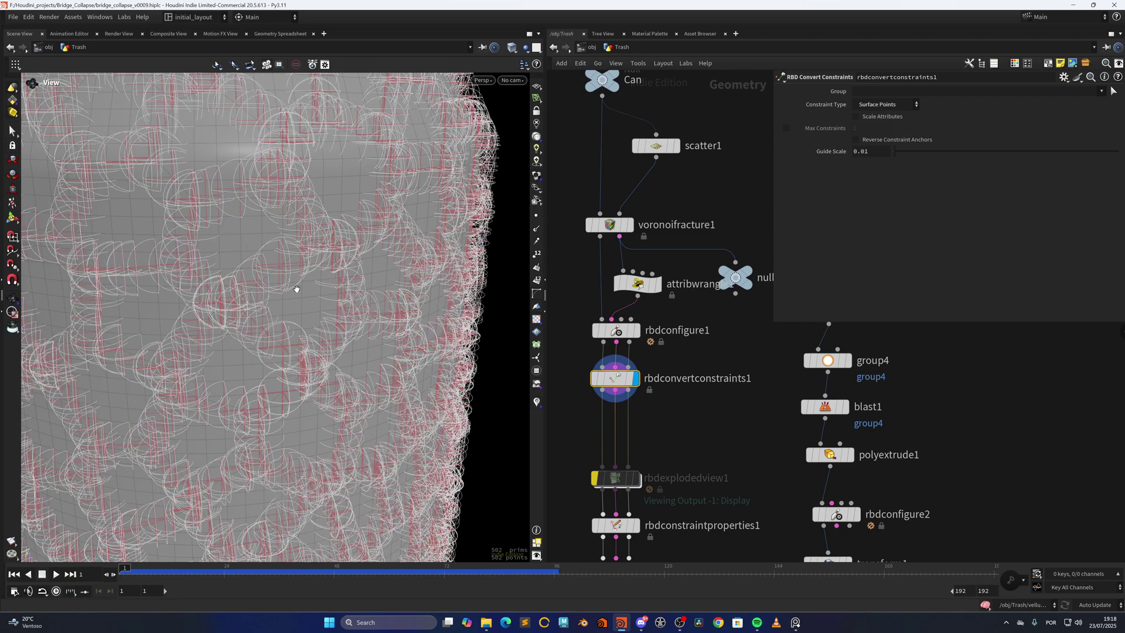
pyautogui.scroll(-5, 371, 253)
pyautogui.scroll(-1, 382, 270)
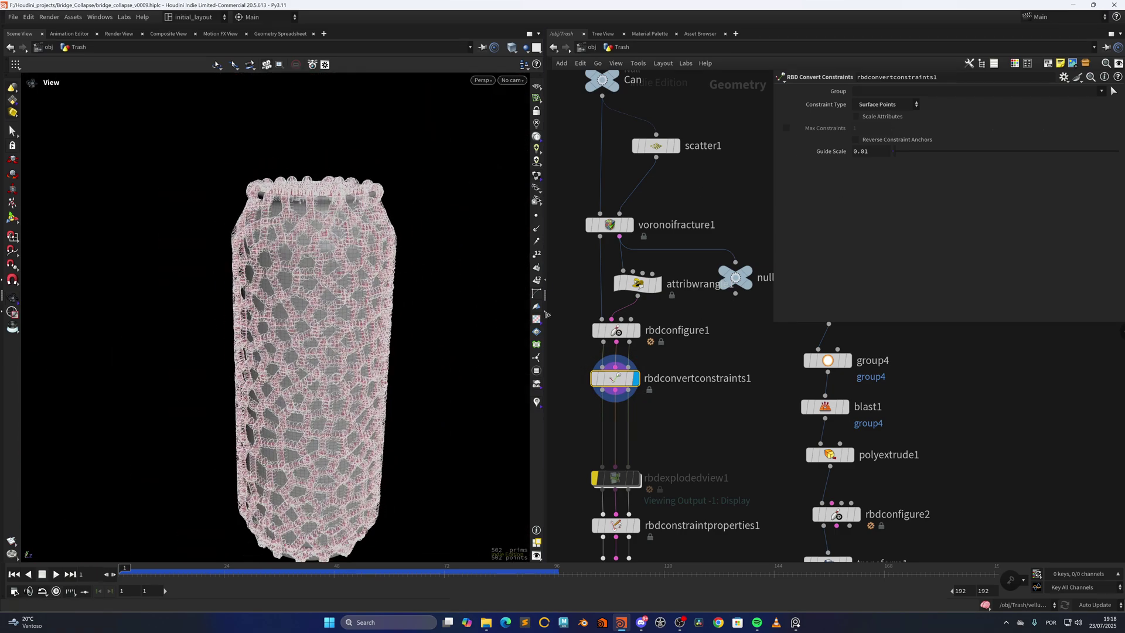
# Display rbdconstraintproperties1 and review its constraint types and soft stiffness and damping settings.
pyautogui.moveTo(680, 465); pyautogui.dragTo(686, 316, button='middle')
pyautogui.click(638, 380)
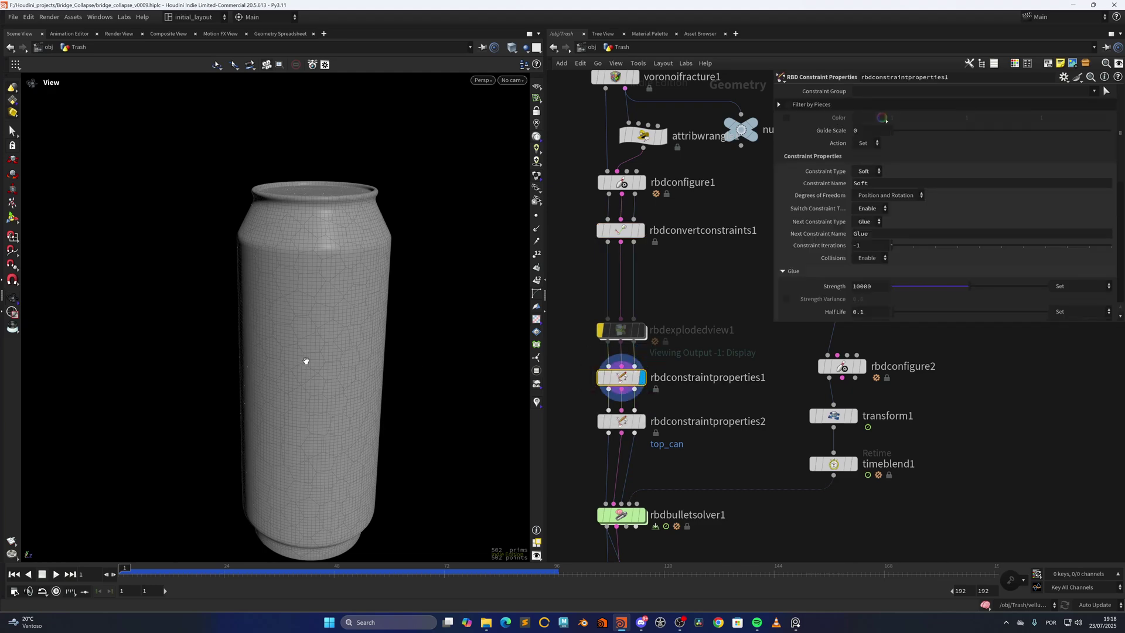
pyautogui.scroll(1, 305, 361)
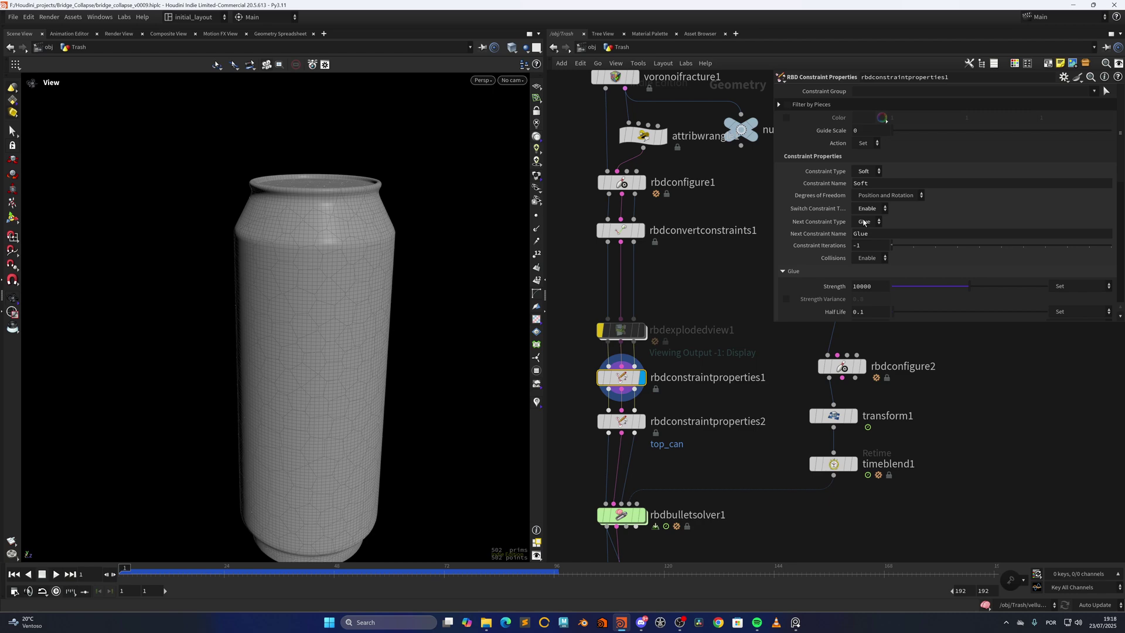
pyautogui.moveTo(1120, 133); pyautogui.dragTo(1114, 224)
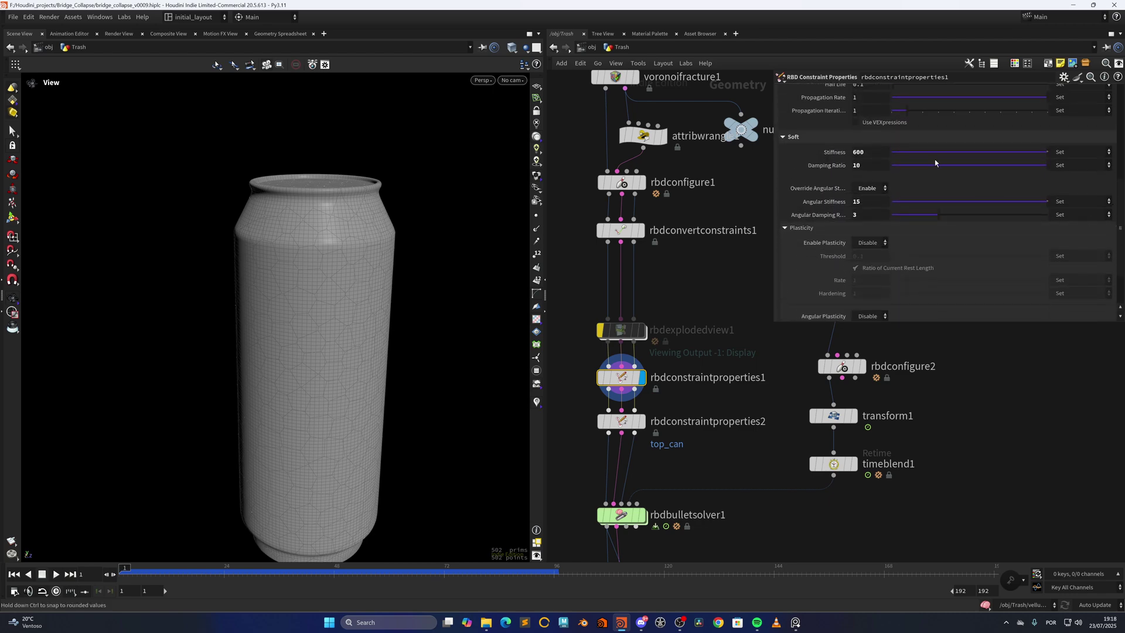
pyautogui.click(846, 201)
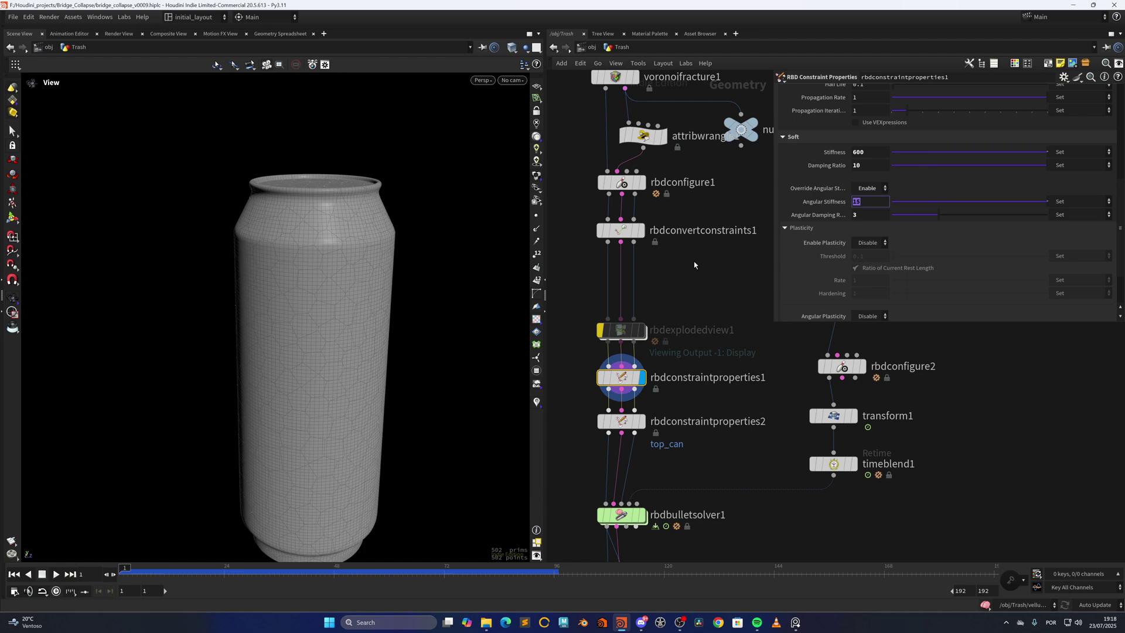
# Display and select rbdconstraintproperties2 to review the glue and soft constraint settings applied to the top_can group.
pyautogui.moveTo(702, 270); pyautogui.dragTo(705, 139, button='middle')
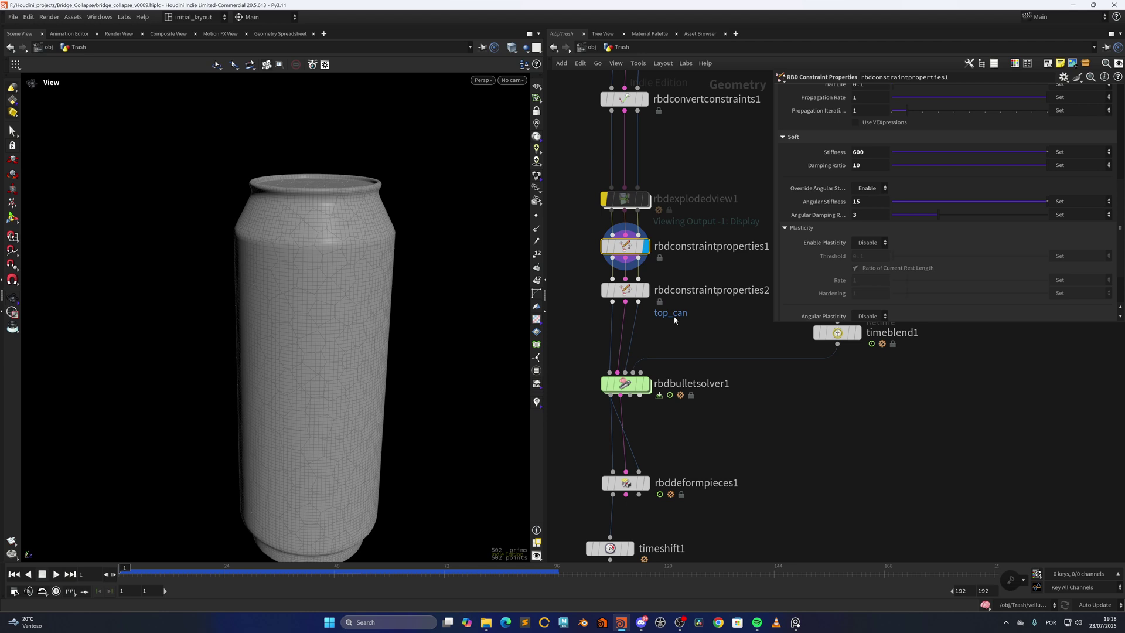
pyautogui.moveTo(708, 328); pyautogui.dragTo(684, 353, button='middle')
pyautogui.moveTo(609, 314)
pyautogui.click(627, 289)
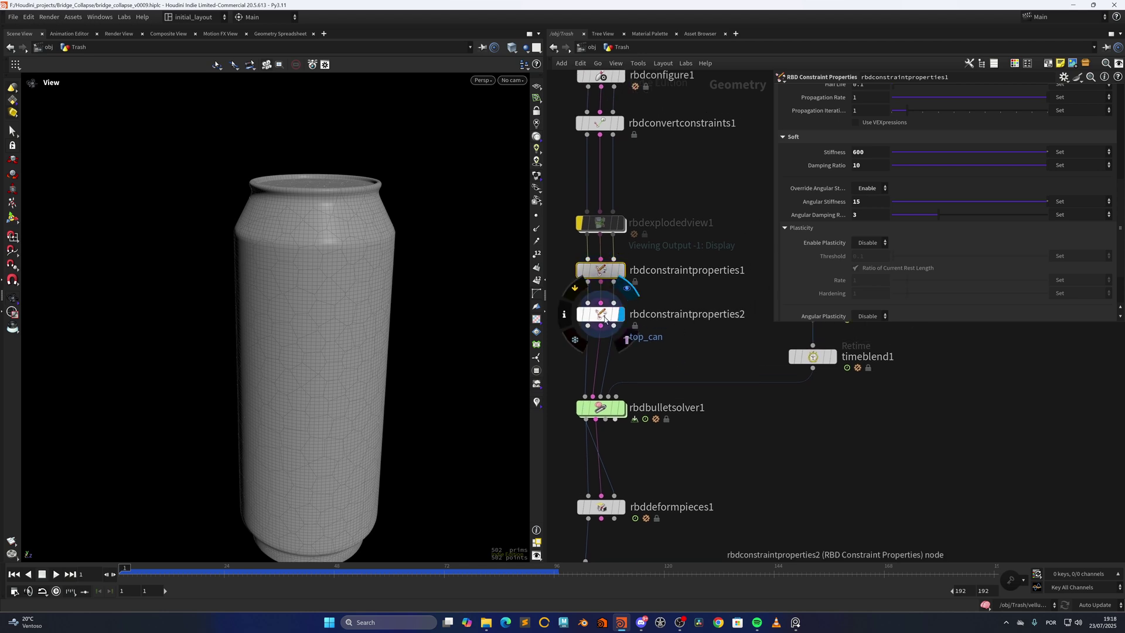
pyautogui.click(607, 318)
pyautogui.moveTo(1123, 207); pyautogui.dragTo(1124, 117)
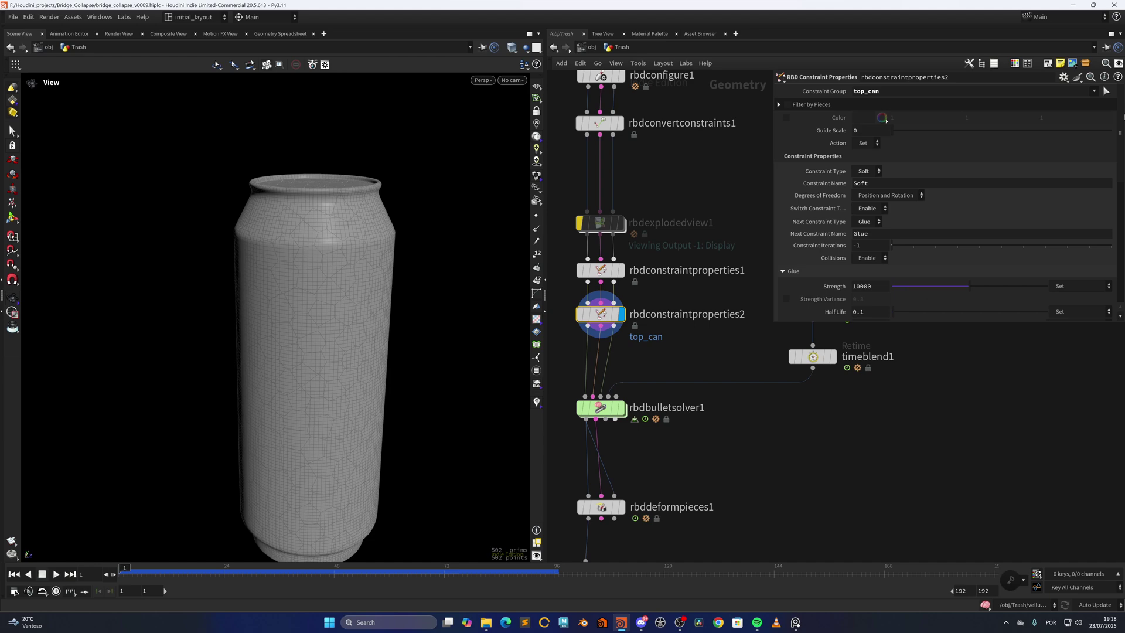
pyautogui.scroll(-5, 977, 203)
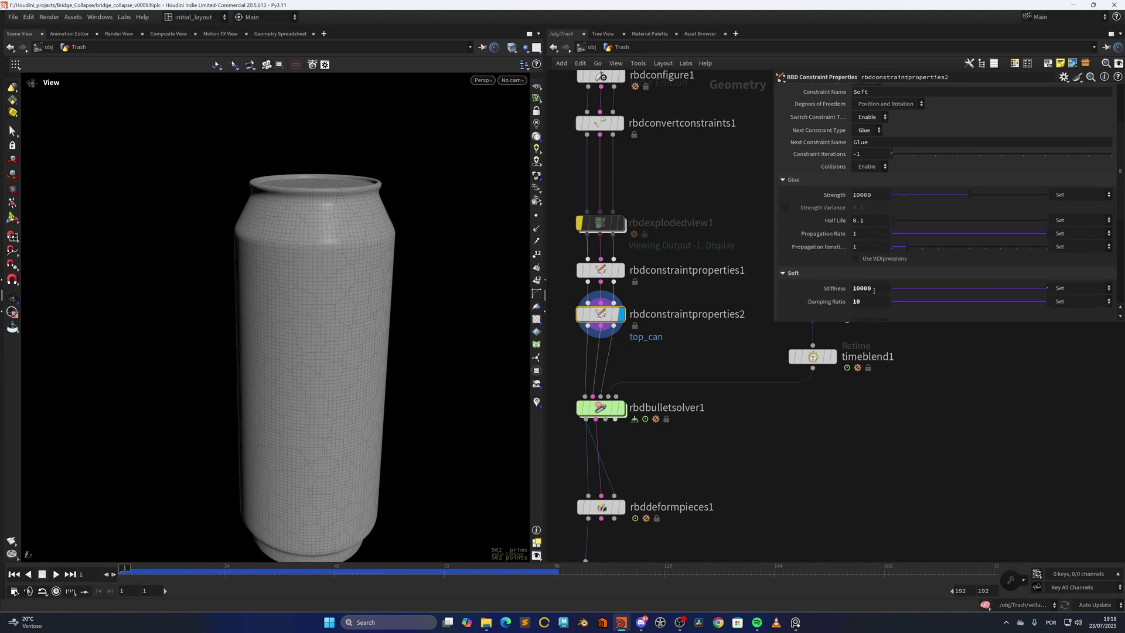
pyautogui.click(880, 196)
# Display and select rbdbulletsolver1, and template timeblend1 to watch the collider crush the can in the simulation.
pyautogui.moveTo(632, 390); pyautogui.dragTo(648, 316, button='middle')
pyautogui.click(637, 333)
pyautogui.click(621, 331)
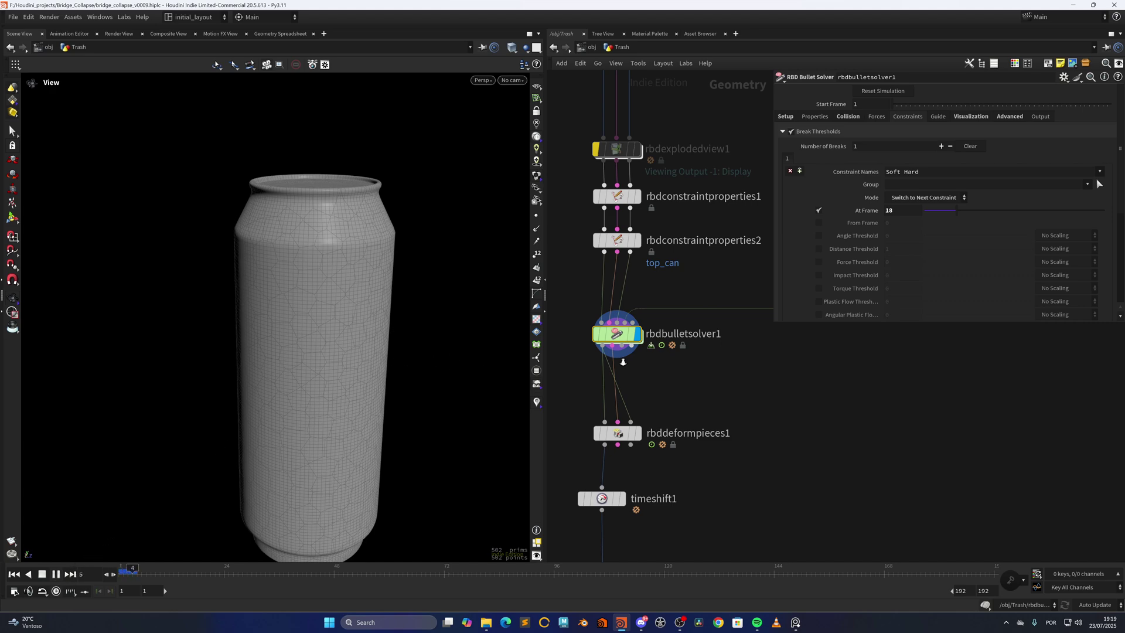
pyautogui.moveTo(794, 326); pyautogui.dragTo(623, 354, button='middle')
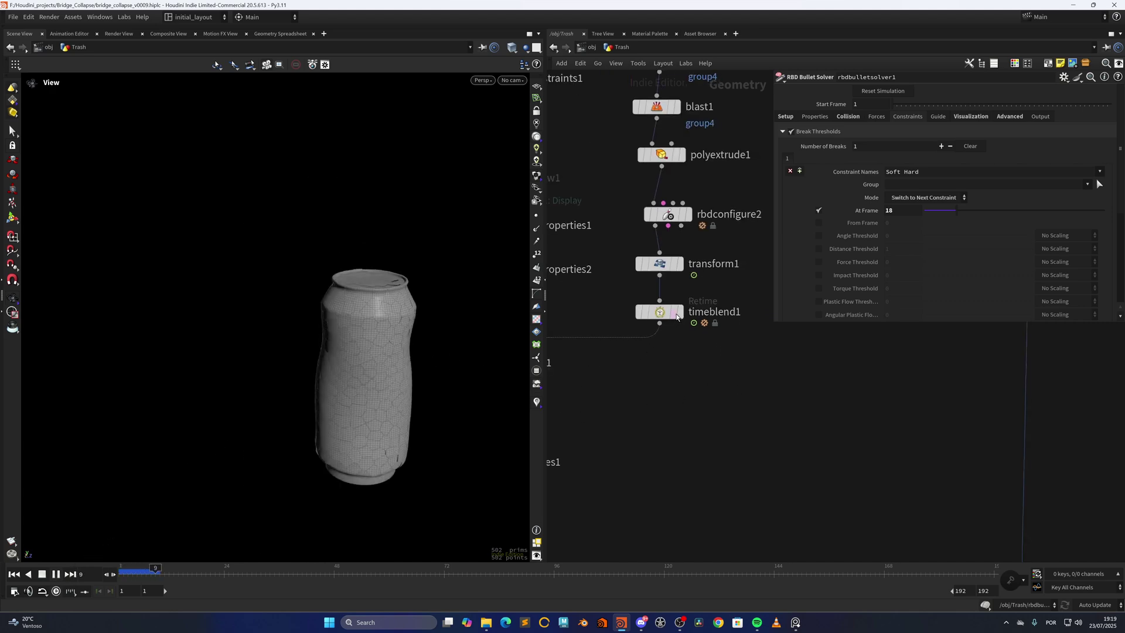
pyautogui.click(677, 317)
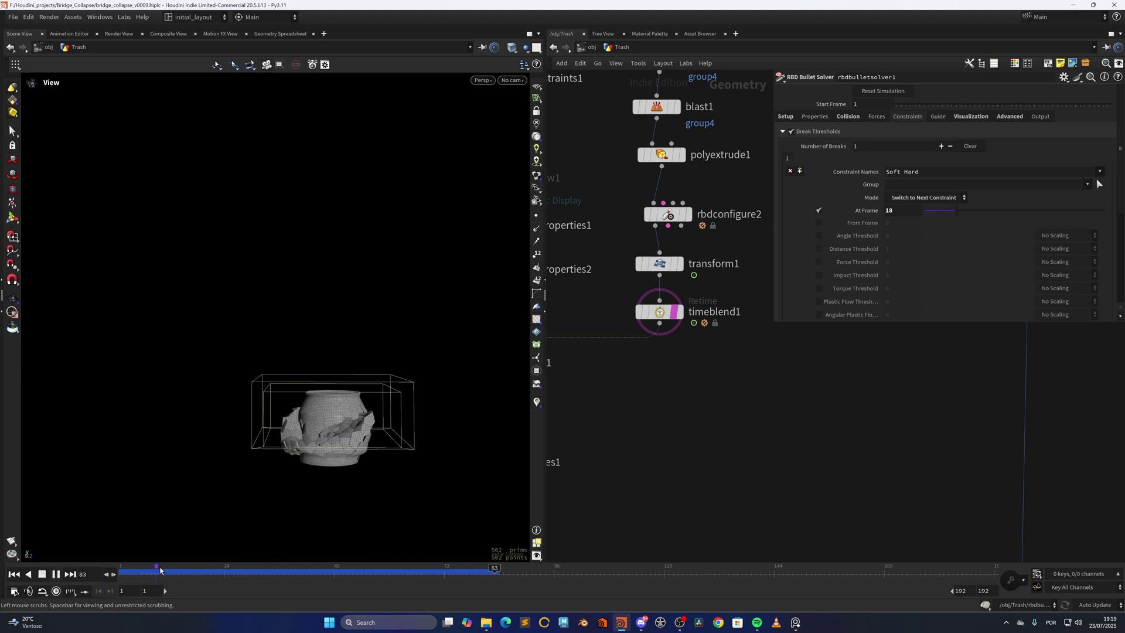
pyautogui.moveTo(123, 575); pyautogui.dragTo(347, 538)
pyautogui.moveTo(213, 548); pyautogui.dragTo(321, 527)
# Check the At Frame break threshold for the Soft Hard constraints in rbdbulletsolver1.
pyautogui.moveTo(605, 414); pyautogui.dragTo(747, 293, button='middle')
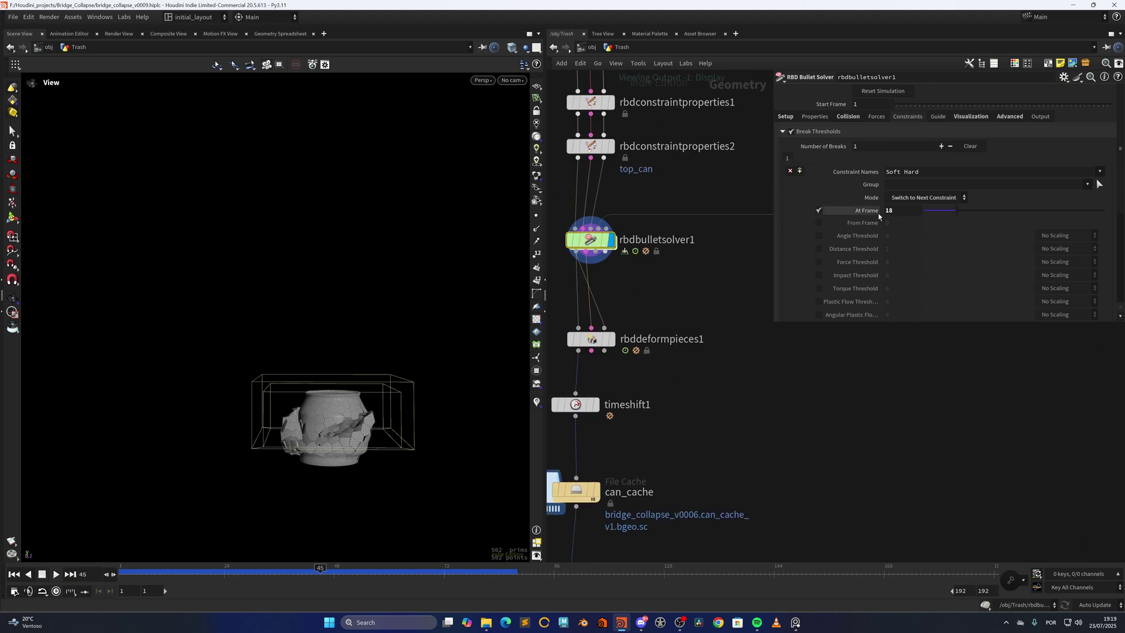
pyautogui.click(902, 210)
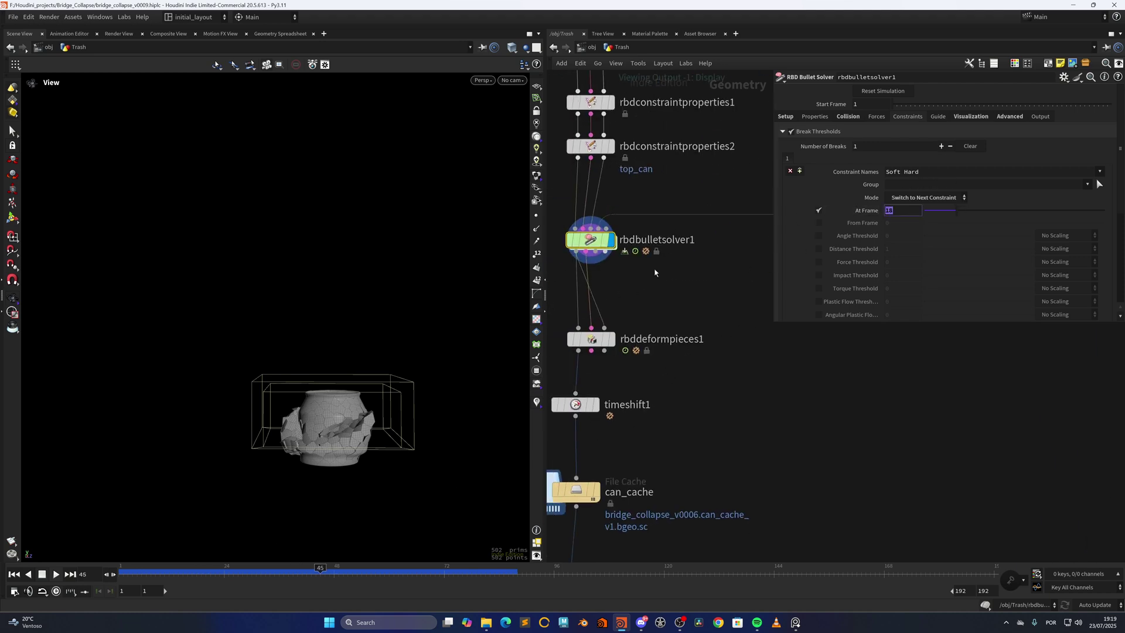
# Display rbddeformpieces1 and inspect the deformed can mesh with its UV pattern from close range.
pyautogui.moveTo(654, 272); pyautogui.dragTo(698, 245, button='middle')
pyautogui.scroll(2, 429, 360)
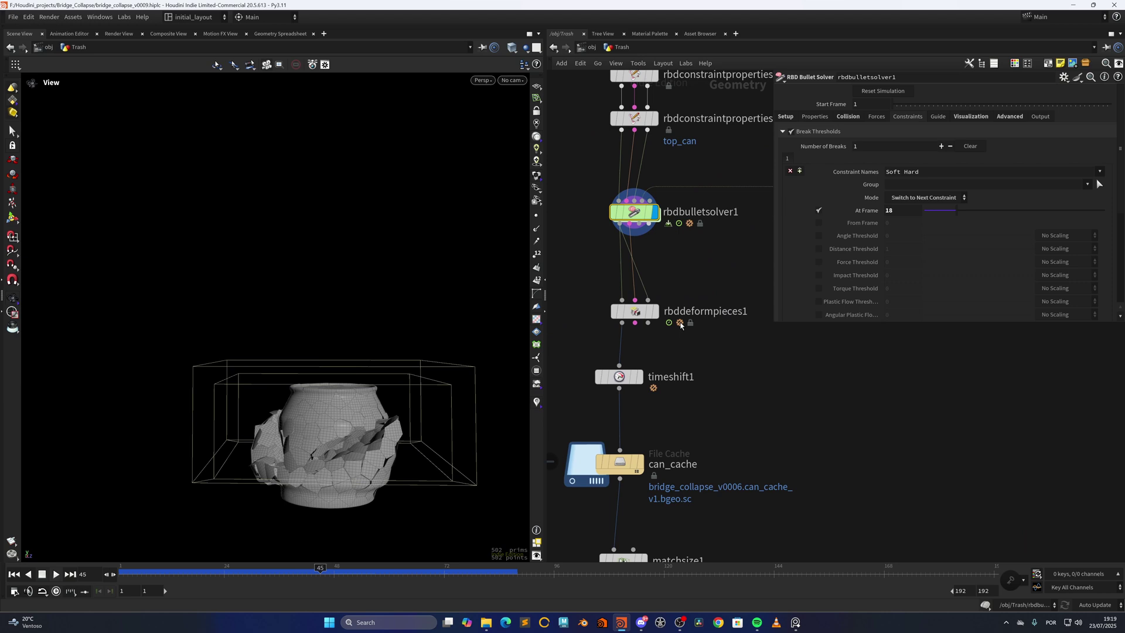
pyautogui.click(655, 311)
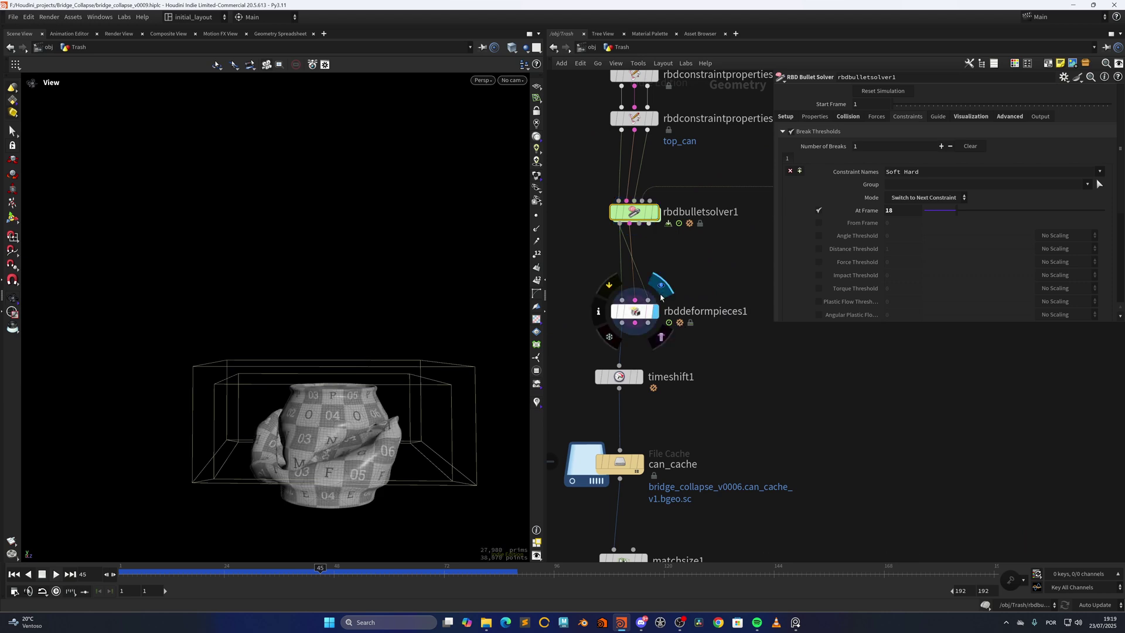
pyautogui.scroll(2, 308, 381)
pyautogui.moveTo(307, 381); pyautogui.dragTo(408, 378)
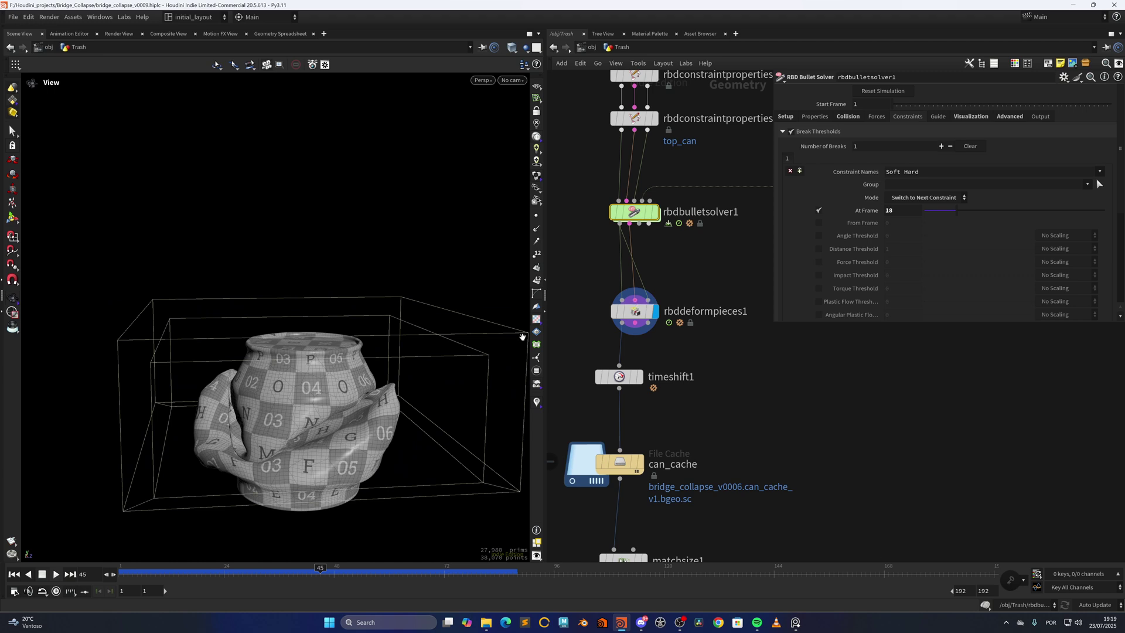
pyautogui.moveTo(306, 399); pyautogui.dragTo(375, 367, button='right')
pyautogui.moveTo(375, 366); pyautogui.dragTo(369, 354, button='middle')
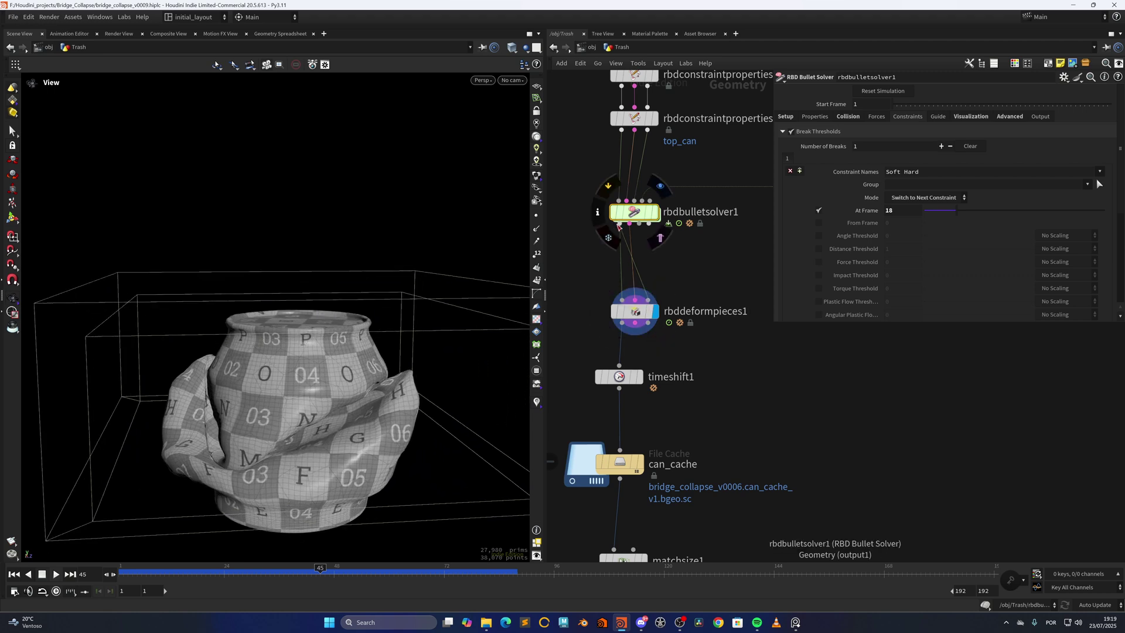
pyautogui.scroll(-3, 444, 410)
pyautogui.moveTo(444, 410); pyautogui.dragTo(404, 393, button='middle')
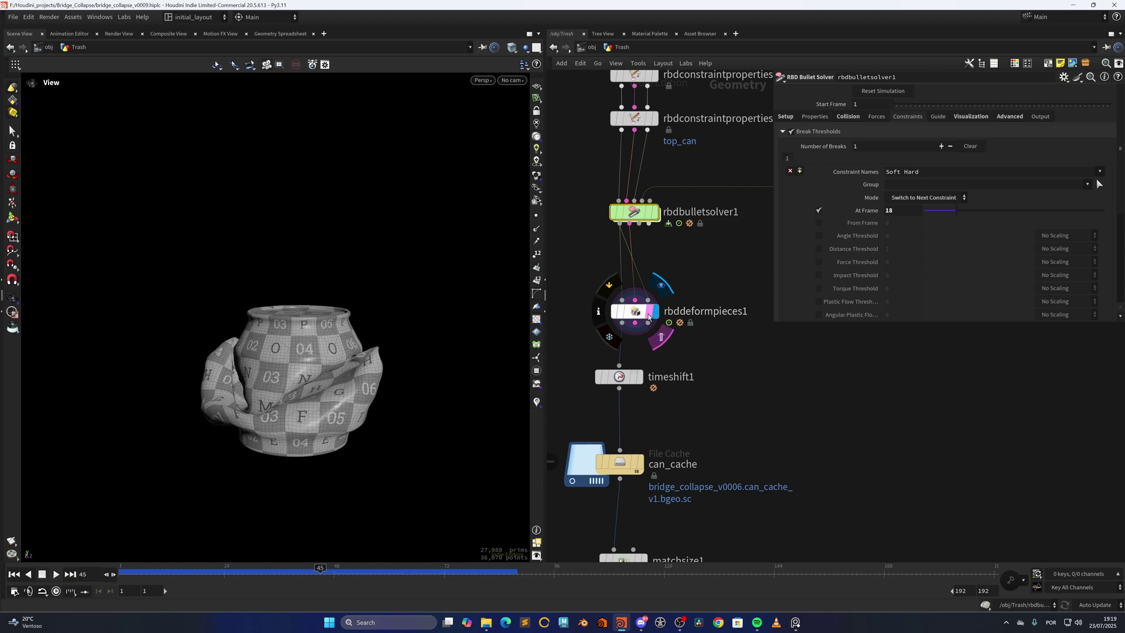
# Display and select timeshift1 to review its frame setting, and display the can_cache node below it.
pyautogui.click(616, 376)
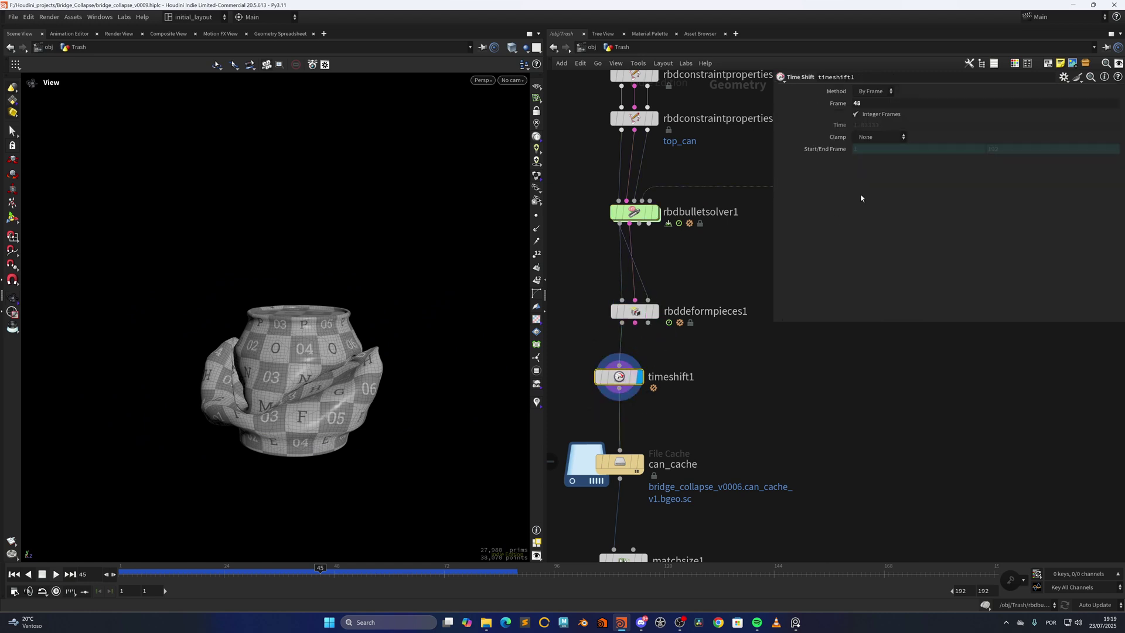
pyautogui.moveTo(623, 483); pyautogui.dragTo(627, 367, button='middle')
pyautogui.click(645, 346)
pyautogui.scroll(-2, 404, 364)
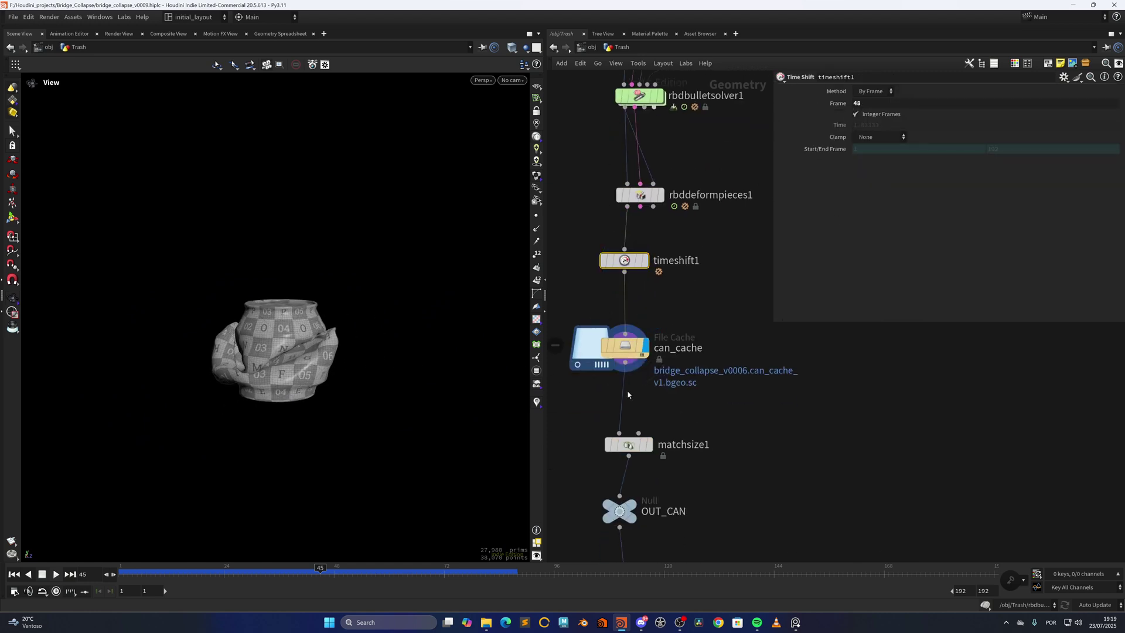
# Display matchsize1 to review the can's target size and justification settings, and display the OUT_CAN null.
pyautogui.click(649, 444)
pyautogui.click(628, 444)
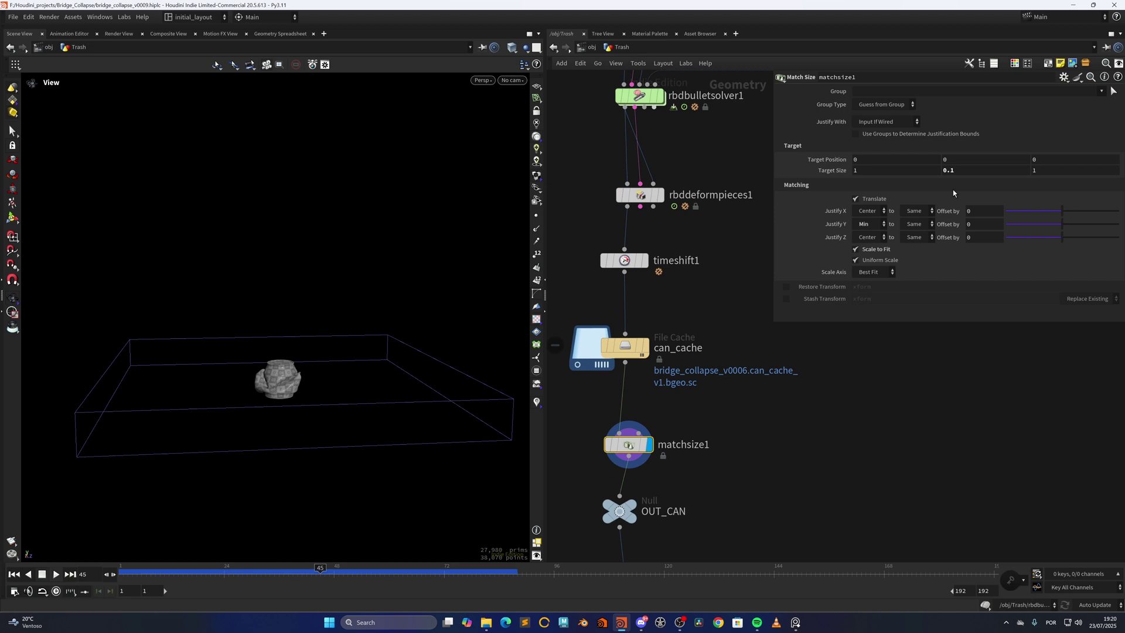
pyautogui.scroll(-3, 423, 373)
pyautogui.moveTo(375, 350); pyautogui.dragTo(351, 349)
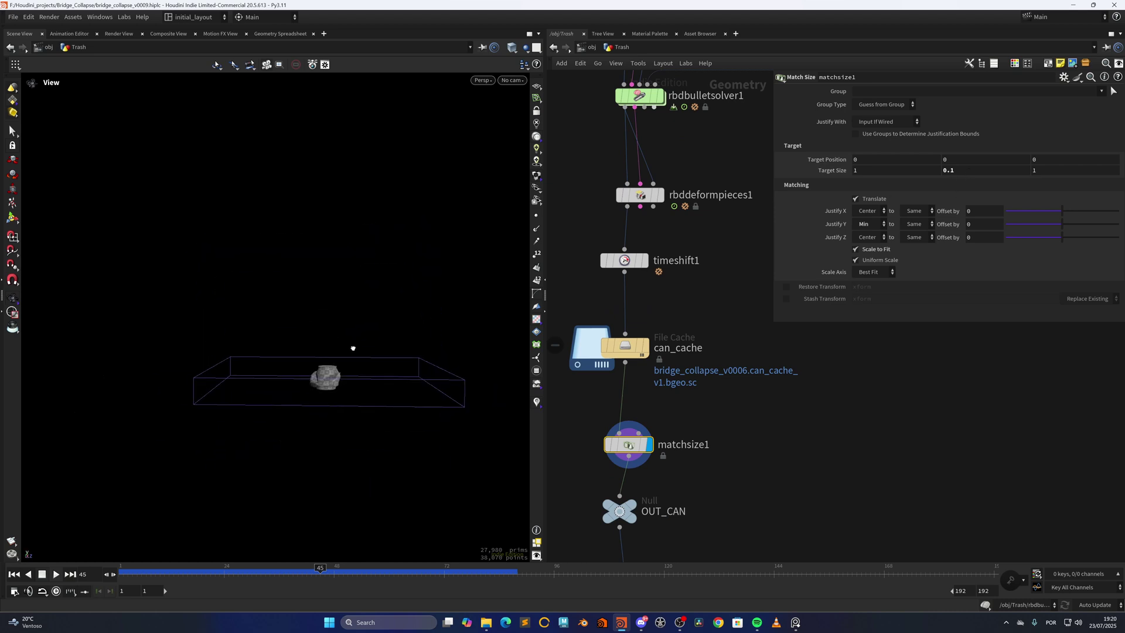
pyautogui.click(631, 501)
pyautogui.scroll(-6, 772, 493)
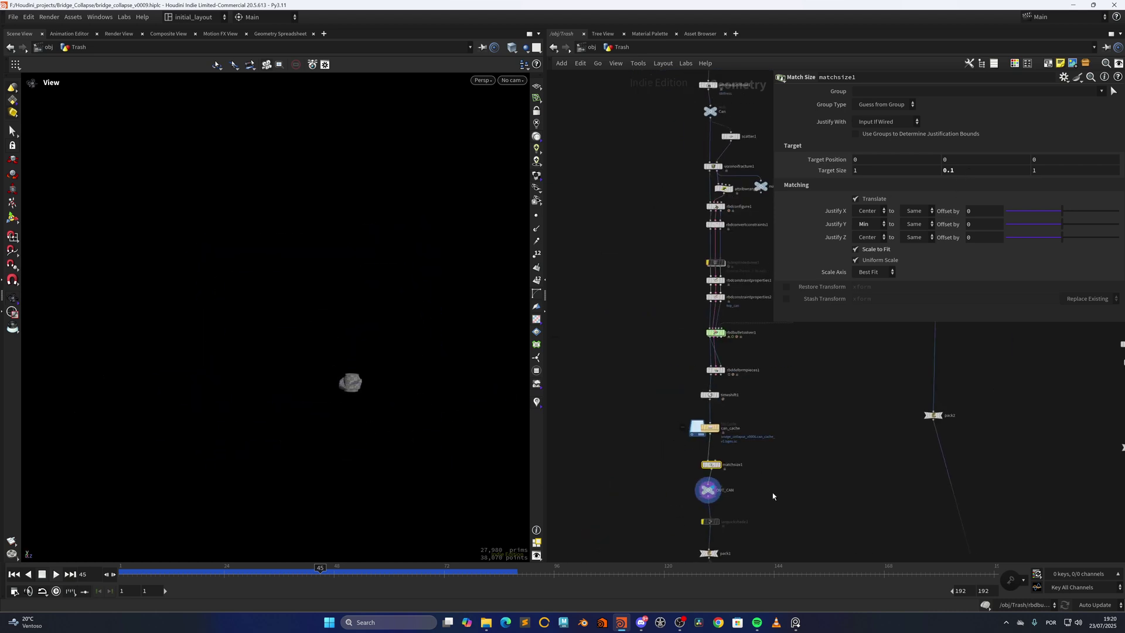
# Display the bag_cache node in the BAG branch and inspect the crumpled bag from several angles.
pyautogui.moveTo(772, 492); pyautogui.dragTo(645, 399, button='middle')
pyautogui.scroll(-3, 697, 419)
pyautogui.moveTo(717, 266); pyautogui.dragTo(666, 386, button='middle')
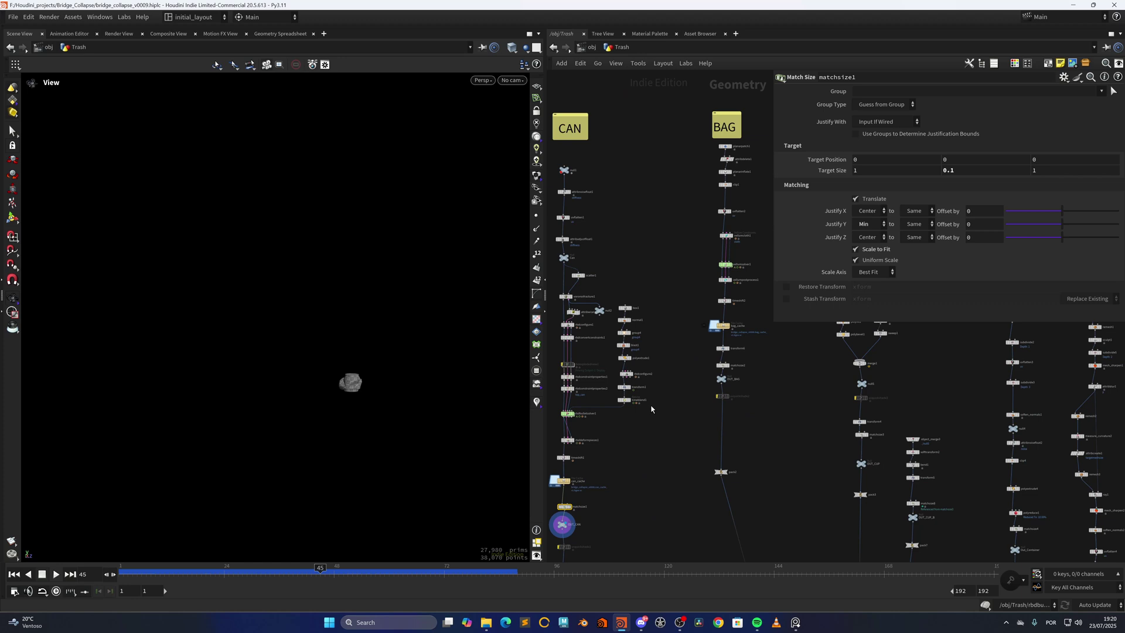
pyautogui.scroll(3, 651, 409)
pyautogui.moveTo(726, 186); pyautogui.dragTo(608, 397, button='middle')
pyautogui.moveTo(614, 322); pyautogui.dragTo(586, 375, button='middle')
pyautogui.moveTo(580, 521); pyautogui.dragTo(611, 191, button='middle')
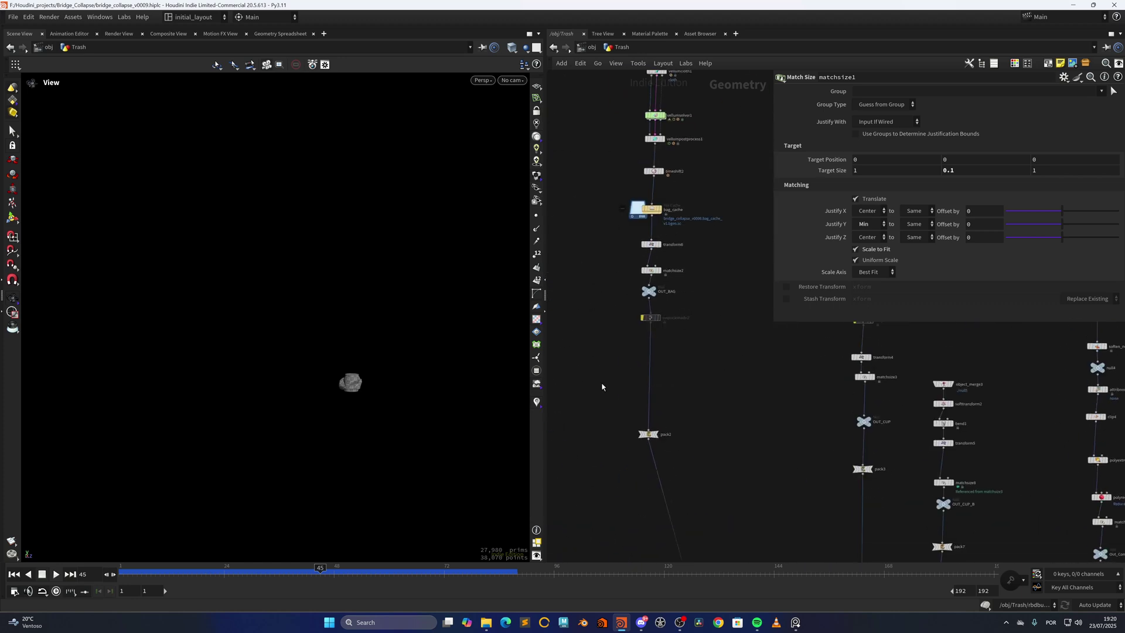
pyautogui.click(664, 197)
pyautogui.keyDown('alt'); pyautogui.moveTo(340, 397); pyautogui.dragTo(559, 410); pyautogui.keyUp('alt')
pyautogui.keyDown('alt'); pyautogui.moveTo(221, 418); pyautogui.dragTo(327, 359); pyautogui.keyUp('alt')
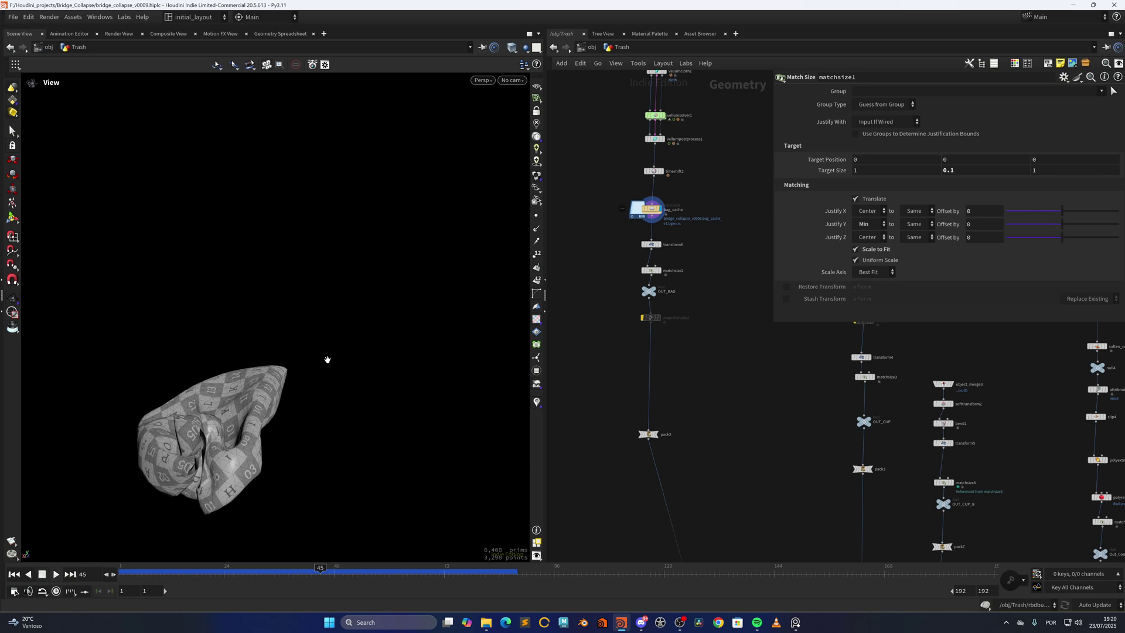
pyautogui.keyDown('alt'); pyautogui.moveTo(181, 444); pyautogui.dragTo(238, 427, button='right'); pyautogui.keyUp('alt')
pyautogui.keyDown('alt'); pyautogui.moveTo(317, 410); pyautogui.dragTo(220, 401); pyautogui.keyUp('alt')
pyautogui.scroll(-2, 297, 387)
# Display planarpatch1 at the start of the BAG branch to view the flat base mesh.
pyautogui.moveTo(584, 233); pyautogui.dragTo(575, 410, button='middle')
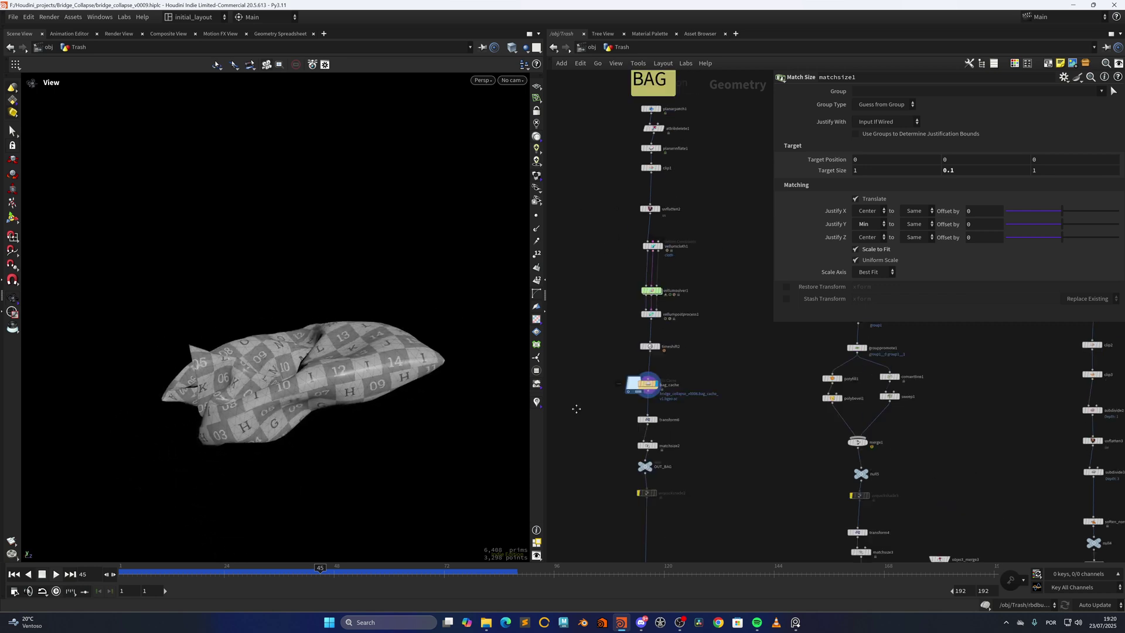
pyautogui.moveTo(590, 188); pyautogui.dragTo(565, 347, button='middle')
pyautogui.moveTo(564, 294); pyautogui.dragTo(716, 242, button='right')
pyautogui.moveTo(717, 242); pyautogui.dragTo(617, 292, button='middle')
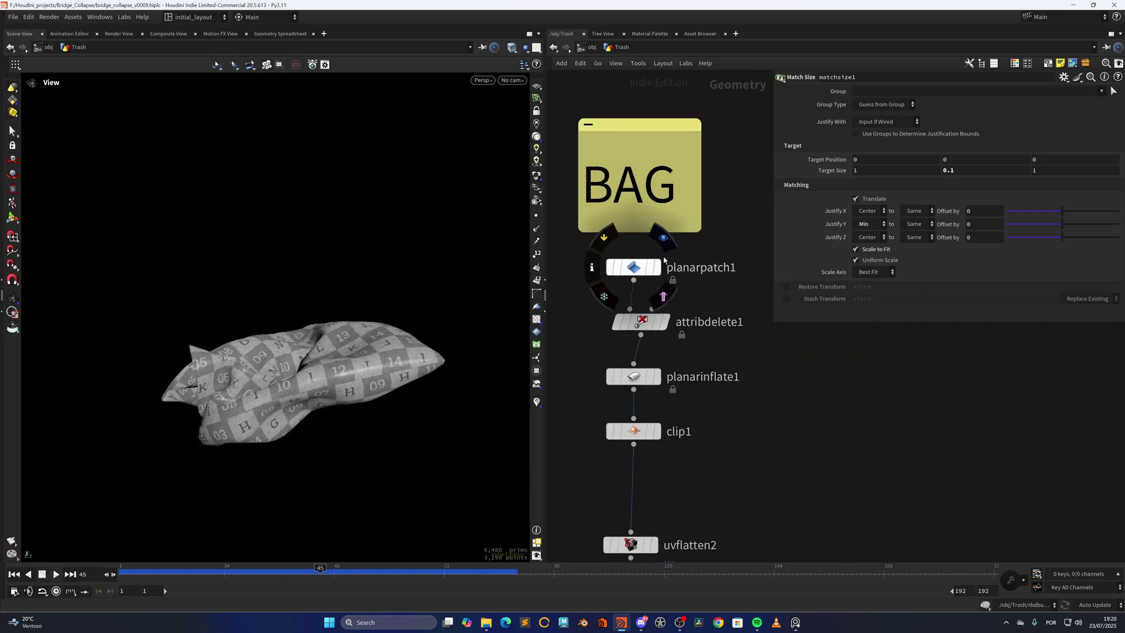
pyautogui.click(657, 267)
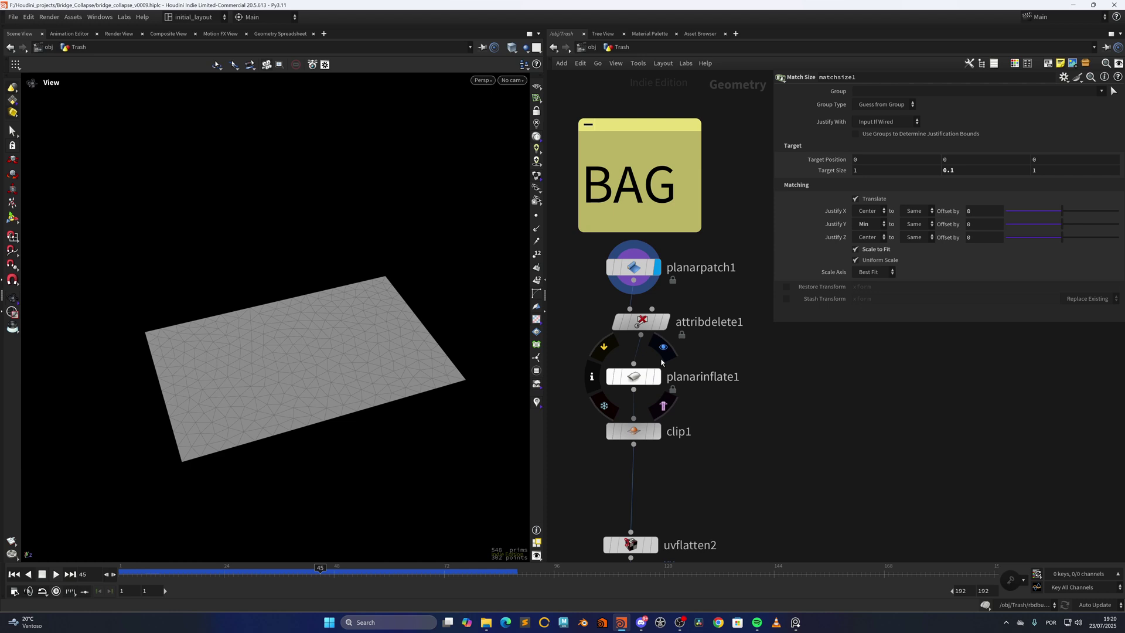
# Display and select planarinflate1 to review its settings and examine the inflated bag shape.
pyautogui.click(657, 376)
pyautogui.moveTo(389, 377); pyautogui.dragTo(495, 371)
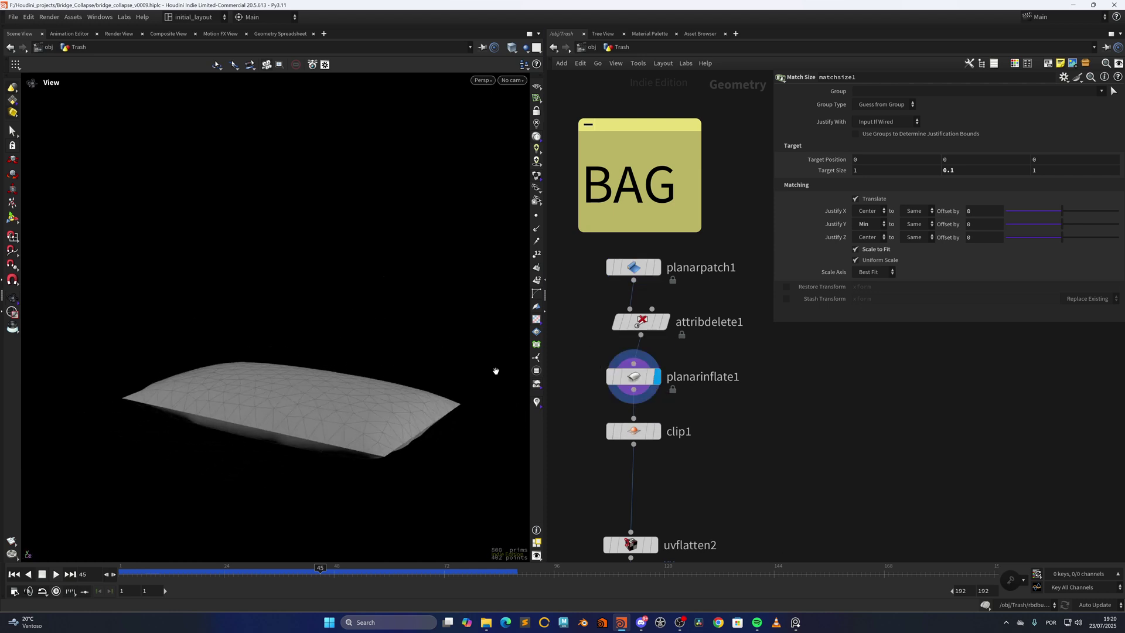
pyautogui.click(634, 376)
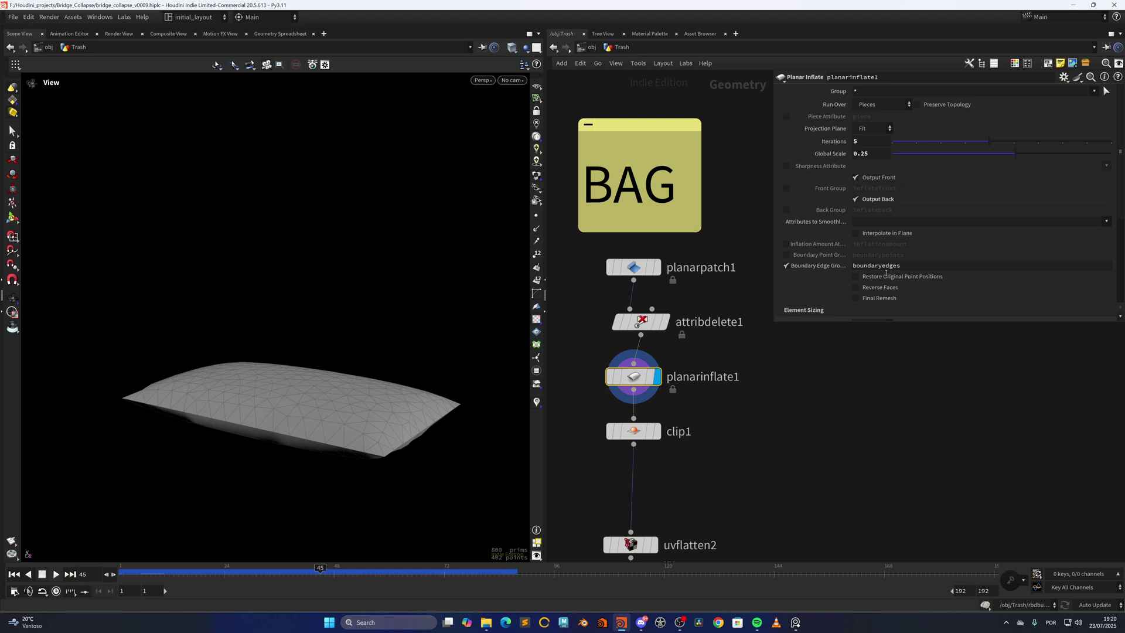
pyautogui.moveTo(319, 411); pyautogui.dragTo(375, 397)
pyautogui.click(536, 371)
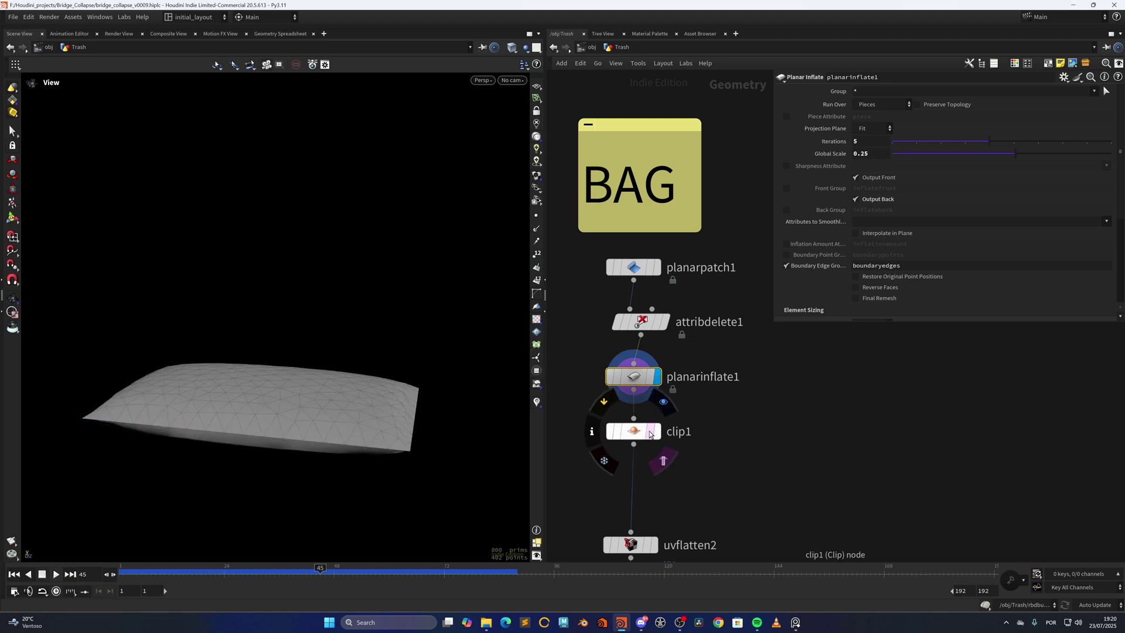
# Display and select clip1 to examine the bag's cut end and review the clipping direction and distance.
pyautogui.click(664, 407)
pyautogui.moveTo(195, 406); pyautogui.dragTo(317, 402)
pyautogui.click(618, 431)
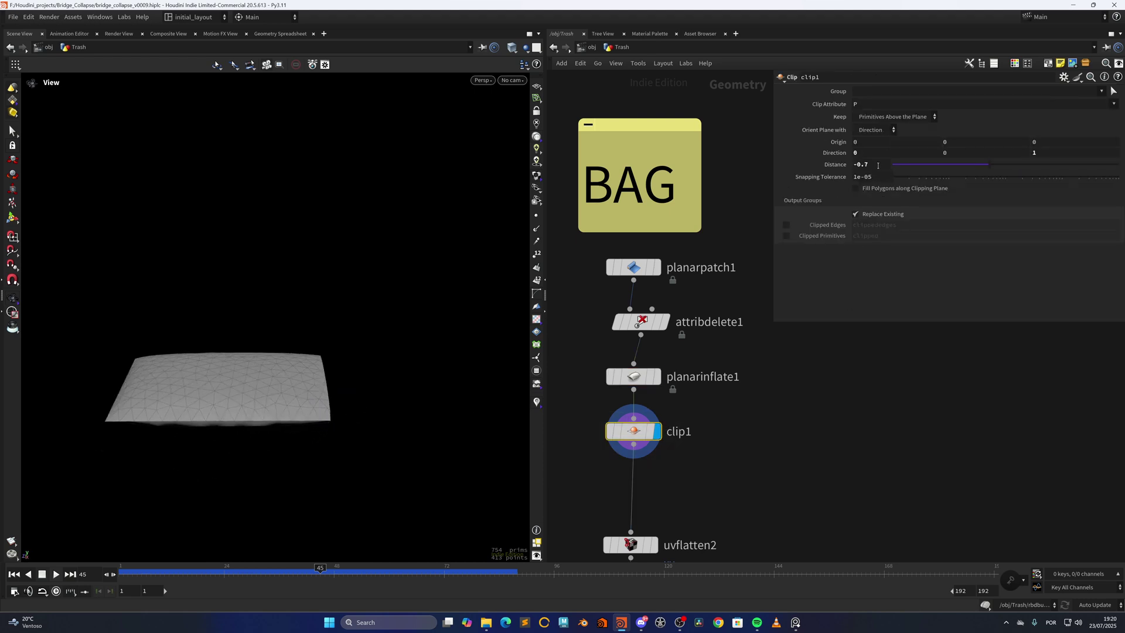
# Display and select uvflatten2, then examine the bag's UV layout in both the UV viewport and the perspective viewport.
pyautogui.moveTo(704, 452); pyautogui.dragTo(698, 293, button='middle')
pyautogui.click(656, 363)
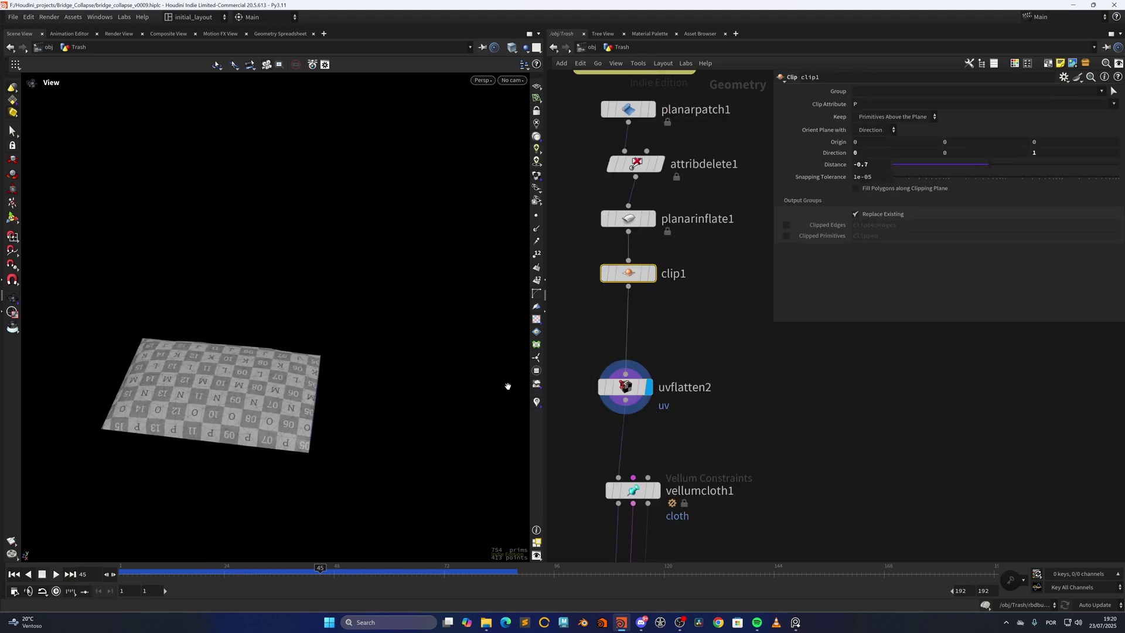
pyautogui.moveTo(648, 460); pyautogui.dragTo(647, 273, button='middle')
pyautogui.click(611, 200)
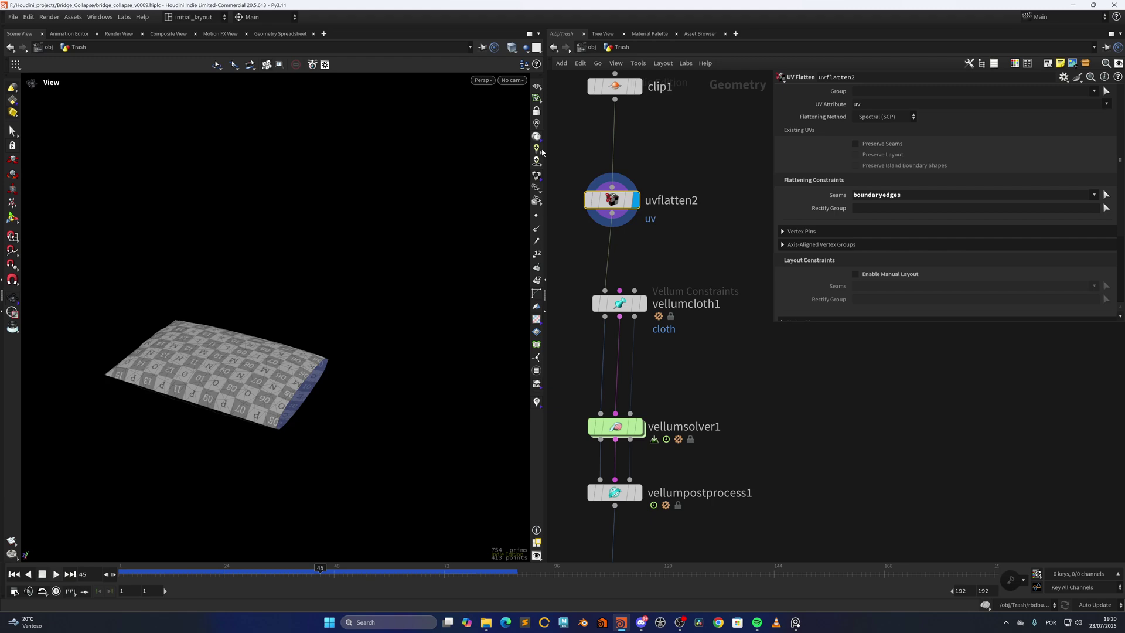
pyautogui.moveTo(652, 240); pyautogui.dragTo(701, 270, button='middle')
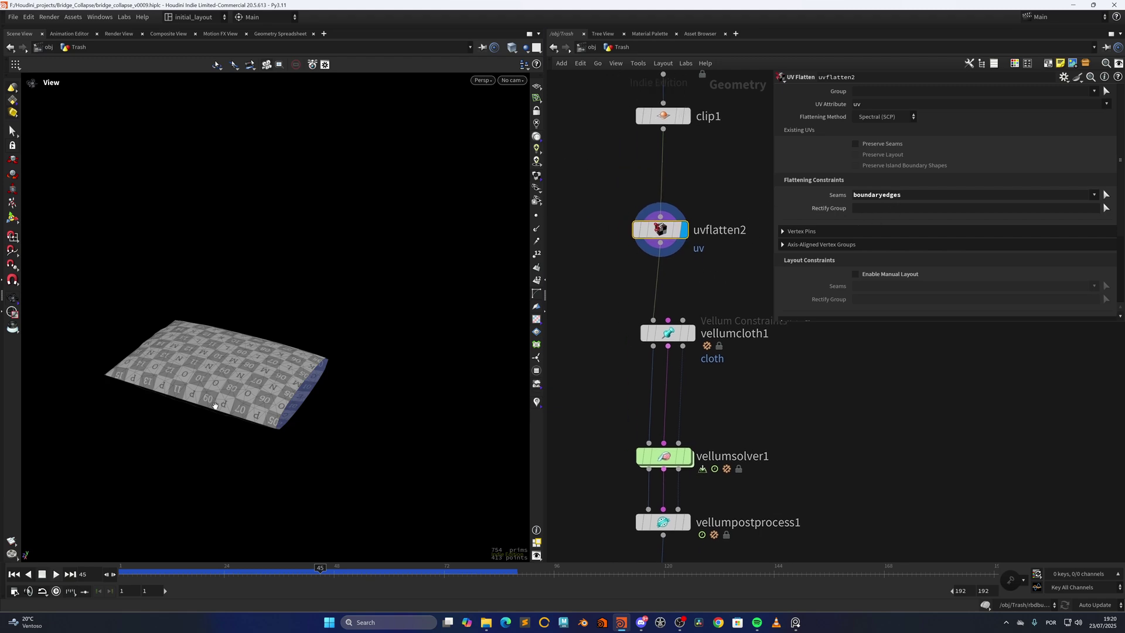
pyautogui.moveTo(216, 404)
pyautogui.mouseDown()
pyautogui.moveTo(234, 254)
pyautogui.moveTo(224, 404)
pyautogui.mouseUp()
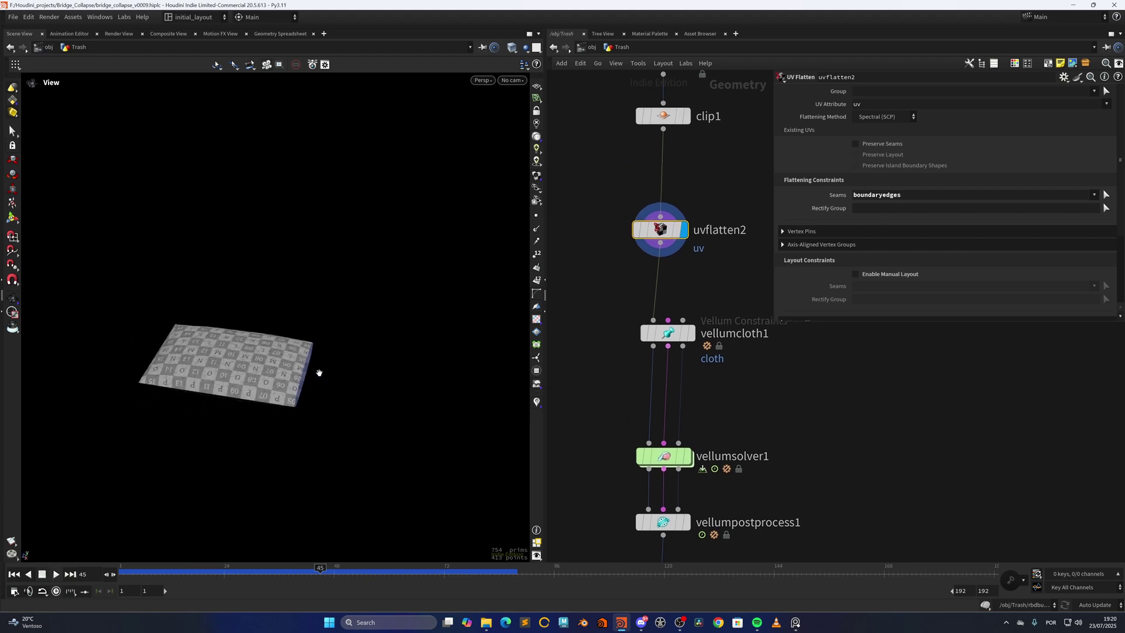
pyautogui.hotkey('space', '5')
pyautogui.hotkey('space', '1')
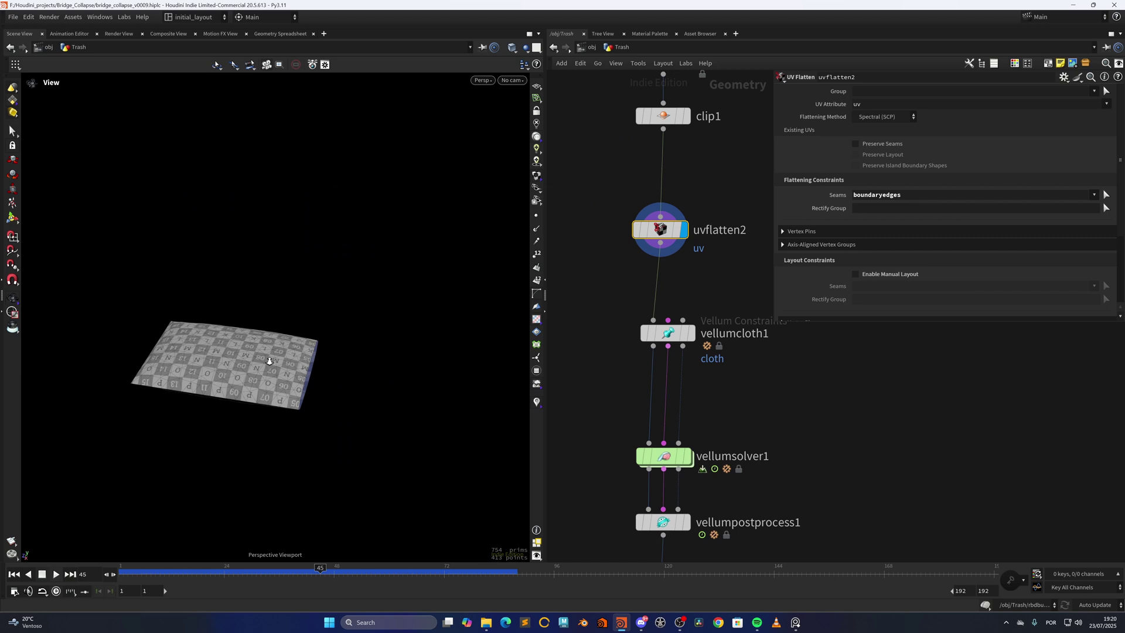
# Display vellumcloth1 and vellumsolver1, then play the bag simulation from frame 1 and scrub to frame 15.
pyautogui.click(691, 333)
pyautogui.moveTo(707, 371); pyautogui.dragTo(660, 276, button='middle')
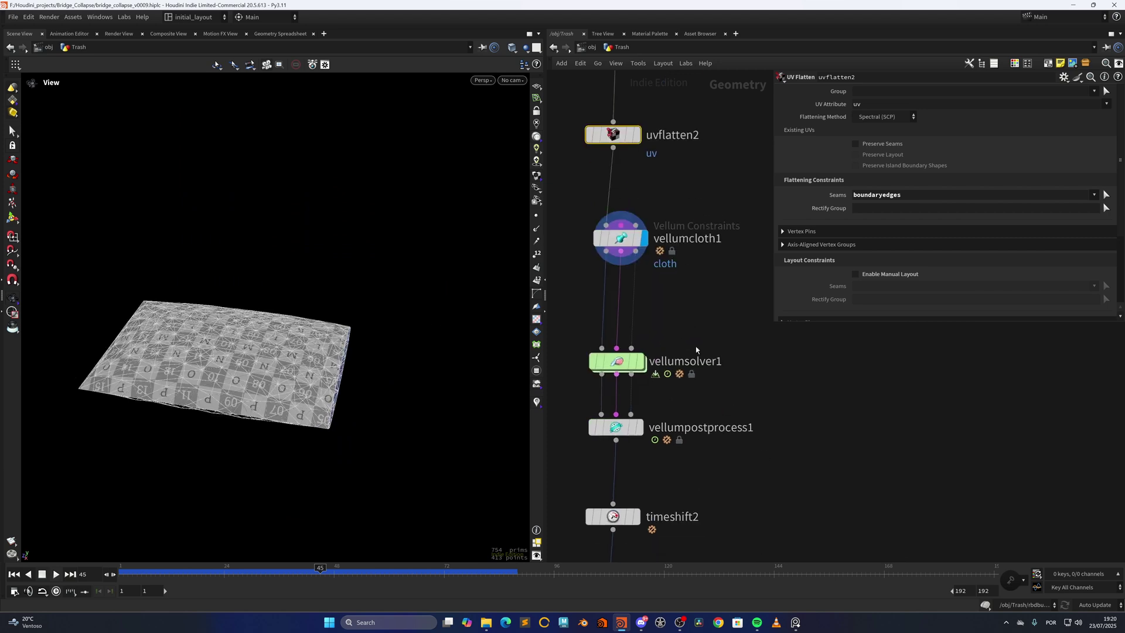
pyautogui.click(641, 361)
pyautogui.click(14, 575)
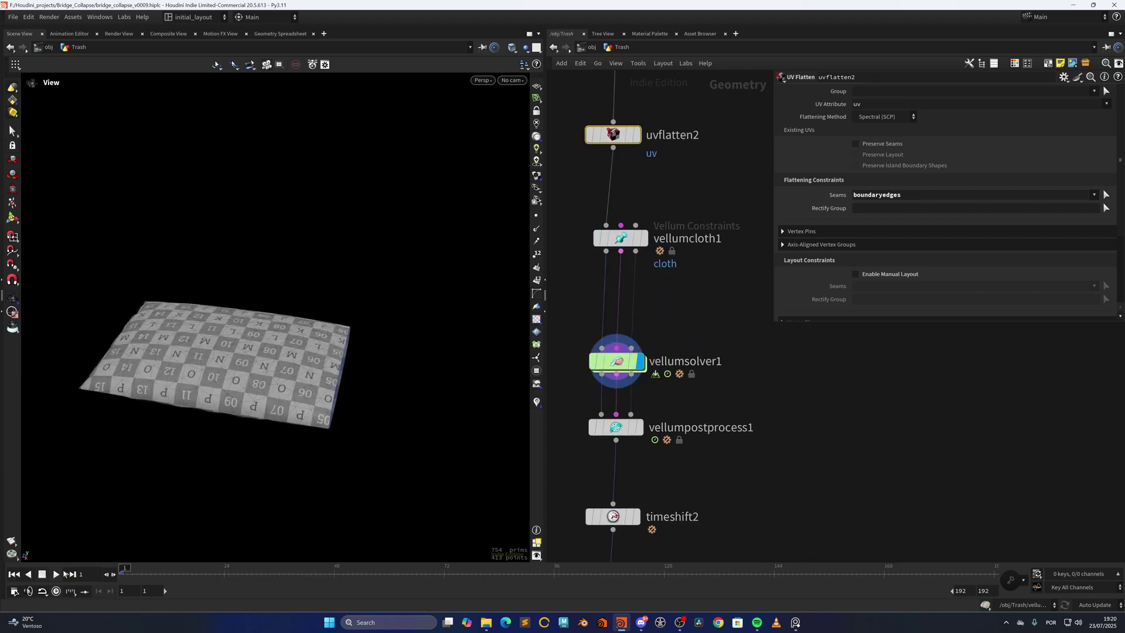
pyautogui.click(56, 574)
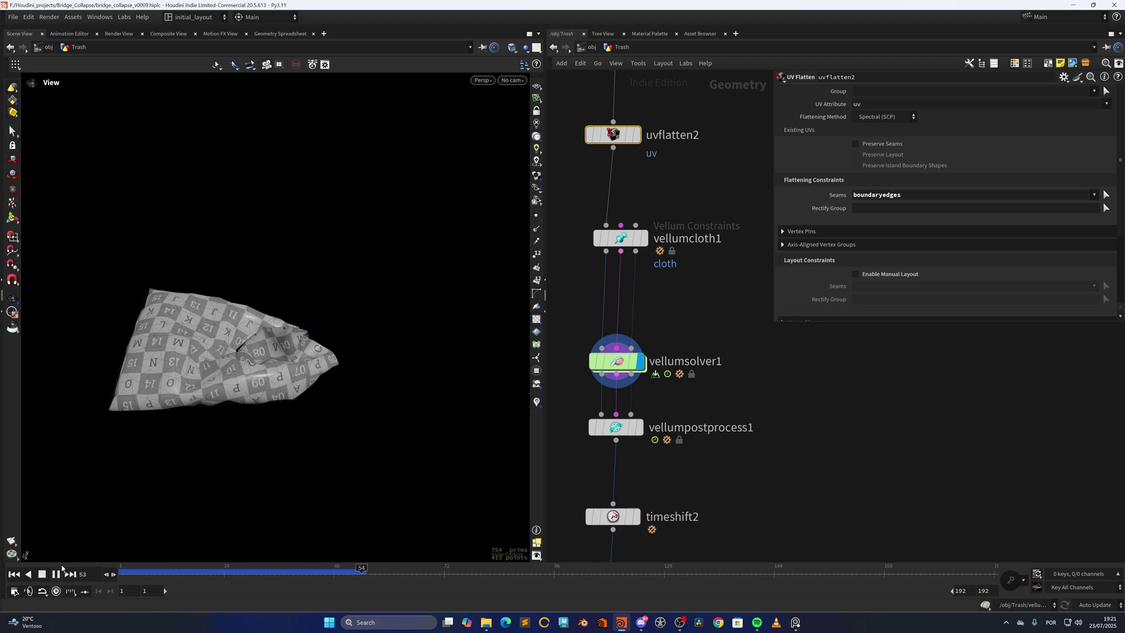
pyautogui.click(14, 574)
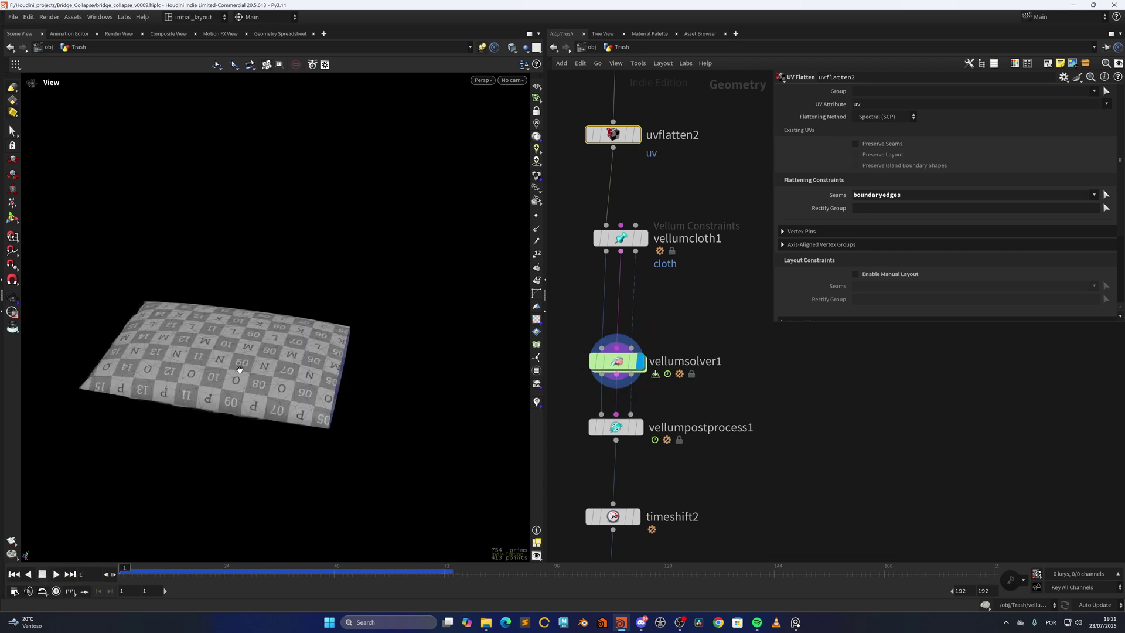
pyautogui.moveTo(132, 571); pyautogui.dragTo(183, 570)
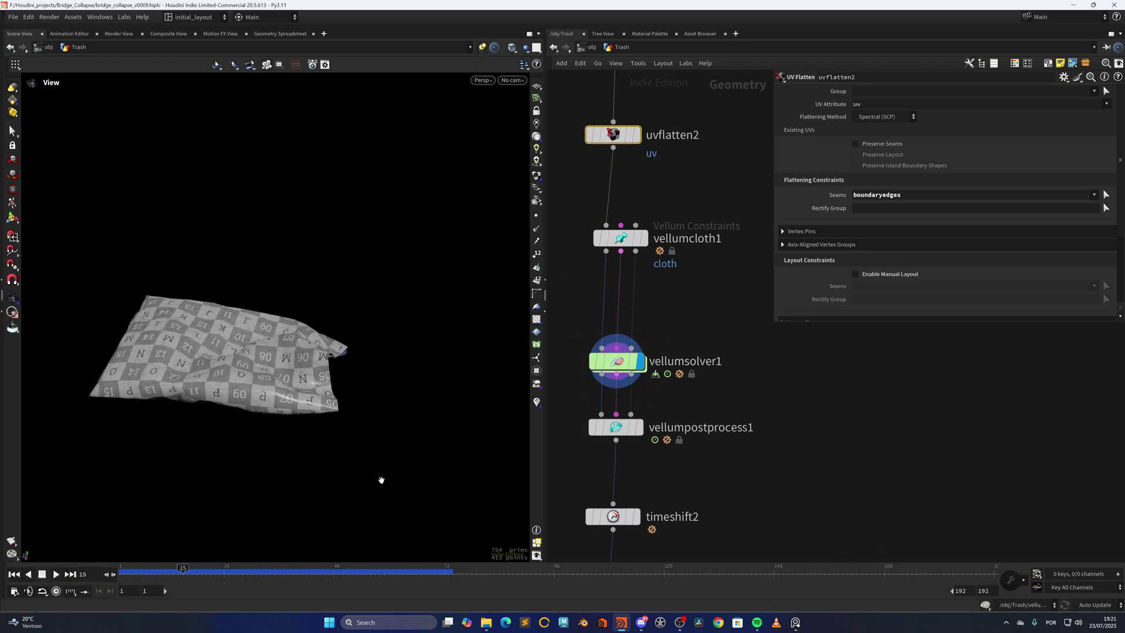
# Enter the forces network of vellumsolver1 and examine the popwrangle1 code while scrubbing the simulation to frame 58.
pyautogui.doubleClick(613, 362)
pyautogui.moveTo(577, 319); pyautogui.dragTo(611, 347)
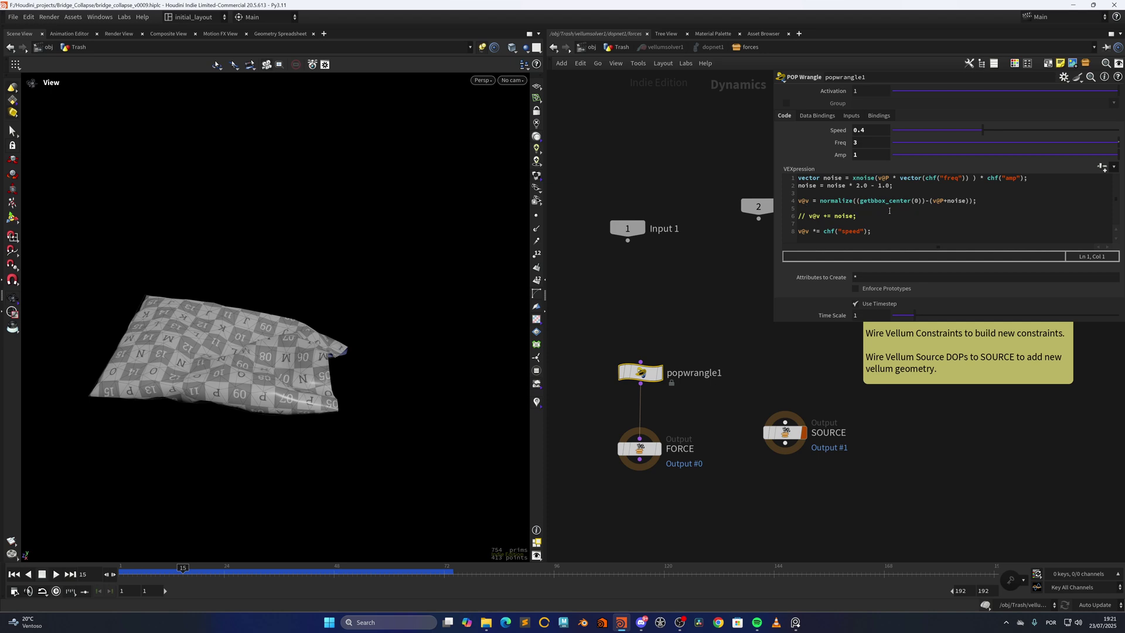
pyautogui.moveTo(368, 343); pyautogui.dragTo(423, 353)
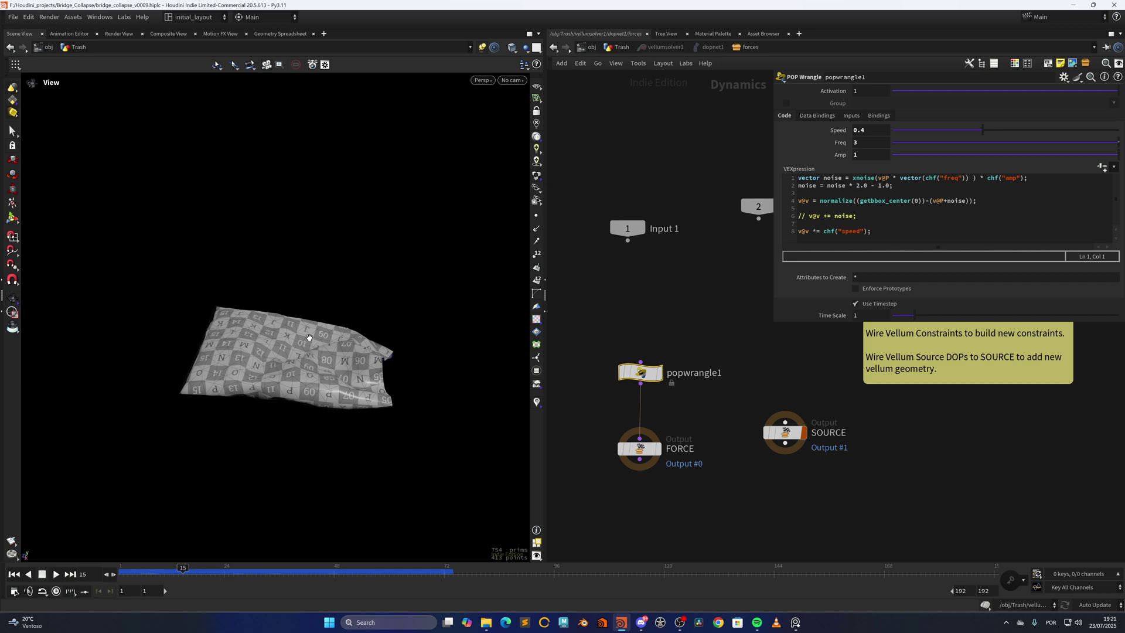
pyautogui.moveTo(309, 338); pyautogui.dragTo(511, 201)
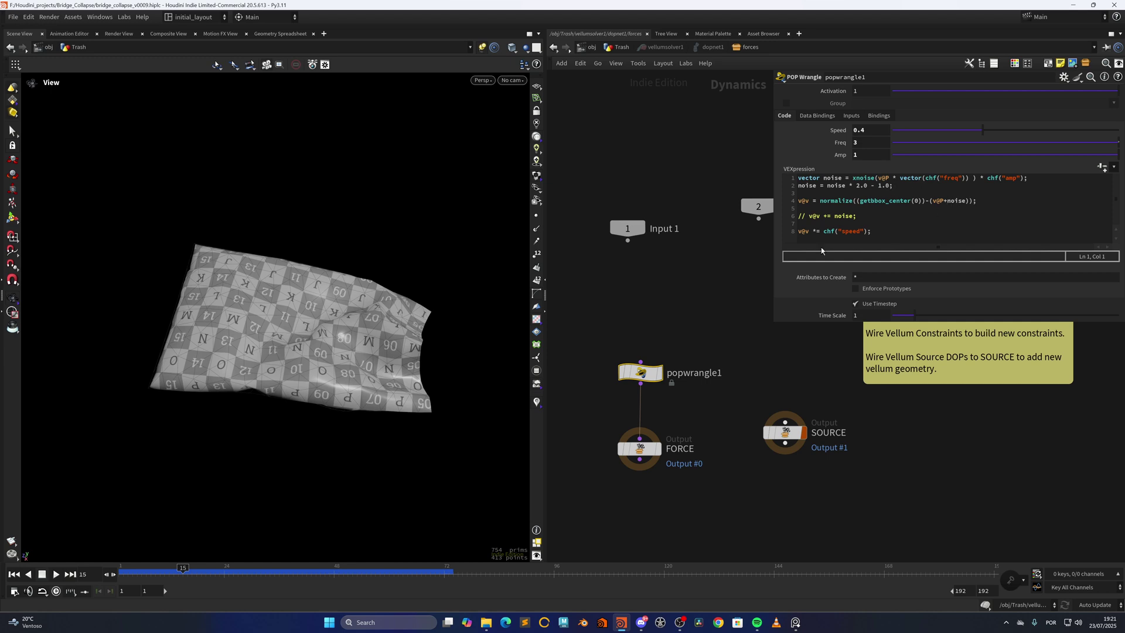
pyautogui.moveTo(153, 571); pyautogui.dragTo(111, 504)
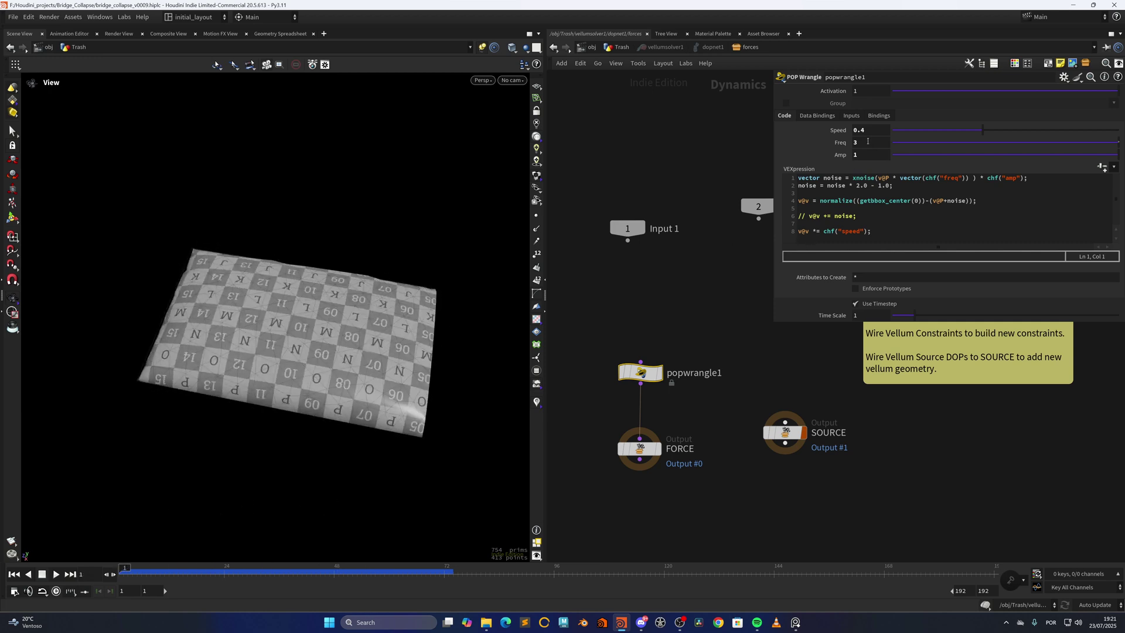
pyautogui.moveTo(229, 493); pyautogui.dragTo(393, 521)
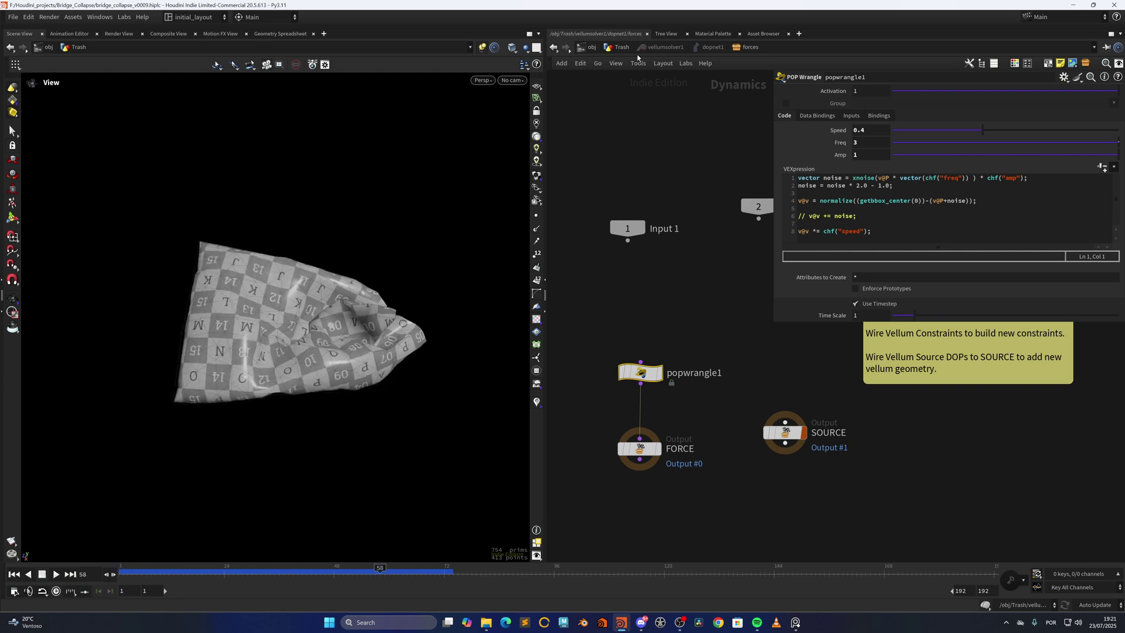
# Return to the Trash network and display and select vellumpostprocess1 to inspect the subdivision, thickness and resulting bag surface.
pyautogui.click(621, 46)
pyautogui.moveTo(689, 445); pyautogui.dragTo(710, 334, button='middle')
pyautogui.click(661, 315)
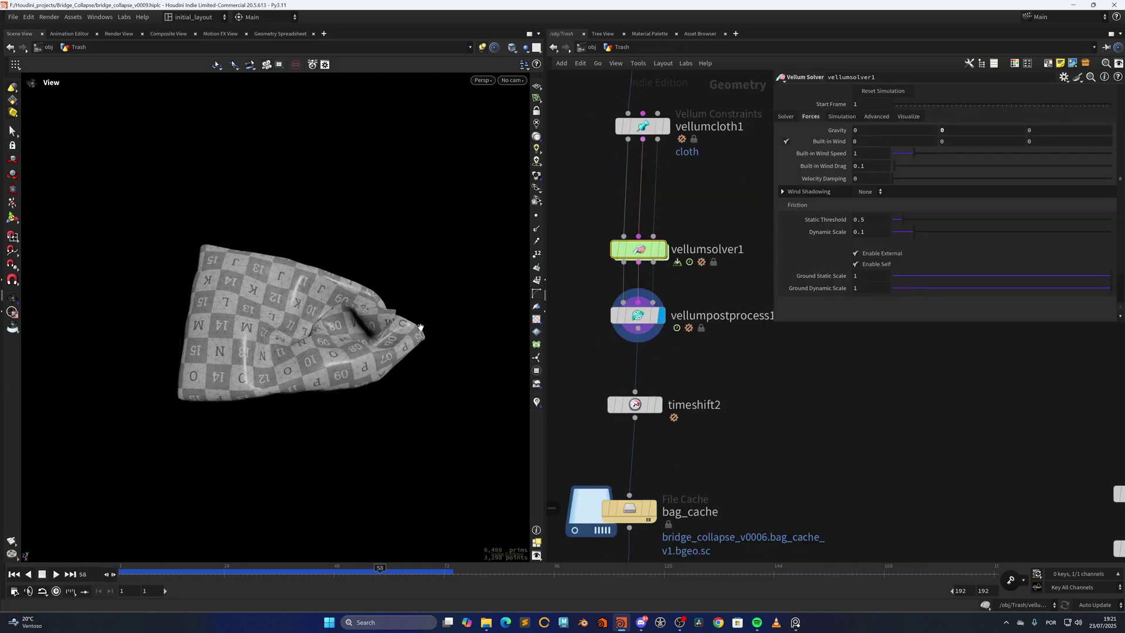
pyautogui.scroll(3, 420, 329)
pyautogui.moveTo(420, 329); pyautogui.dragTo(432, 375)
pyautogui.click(648, 321)
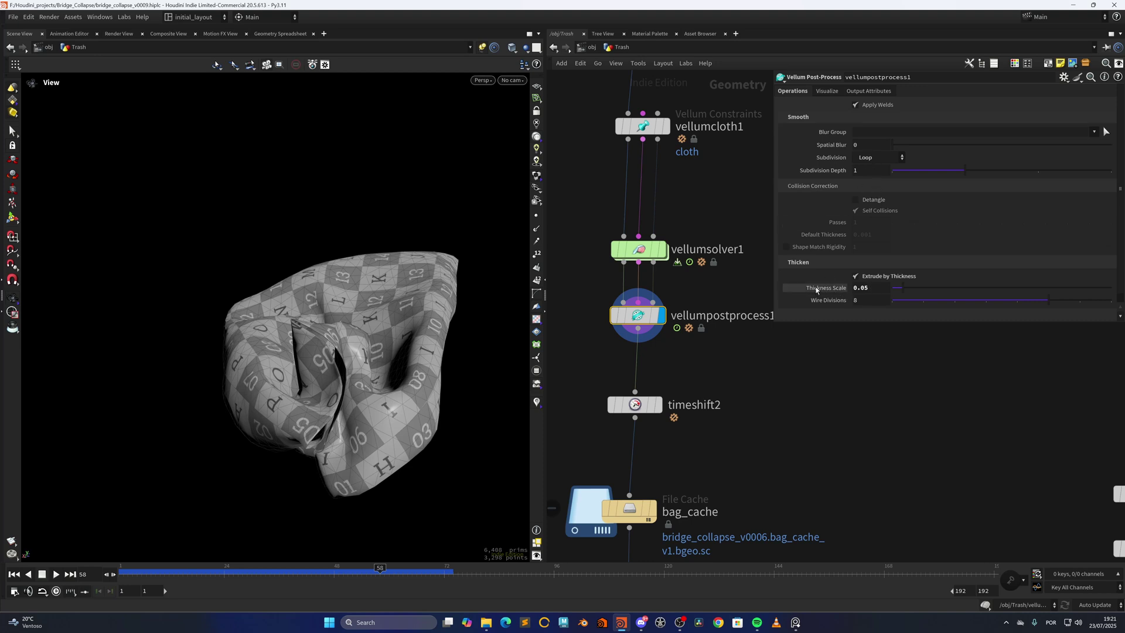
pyautogui.moveTo(376, 281); pyautogui.dragTo(346, 364)
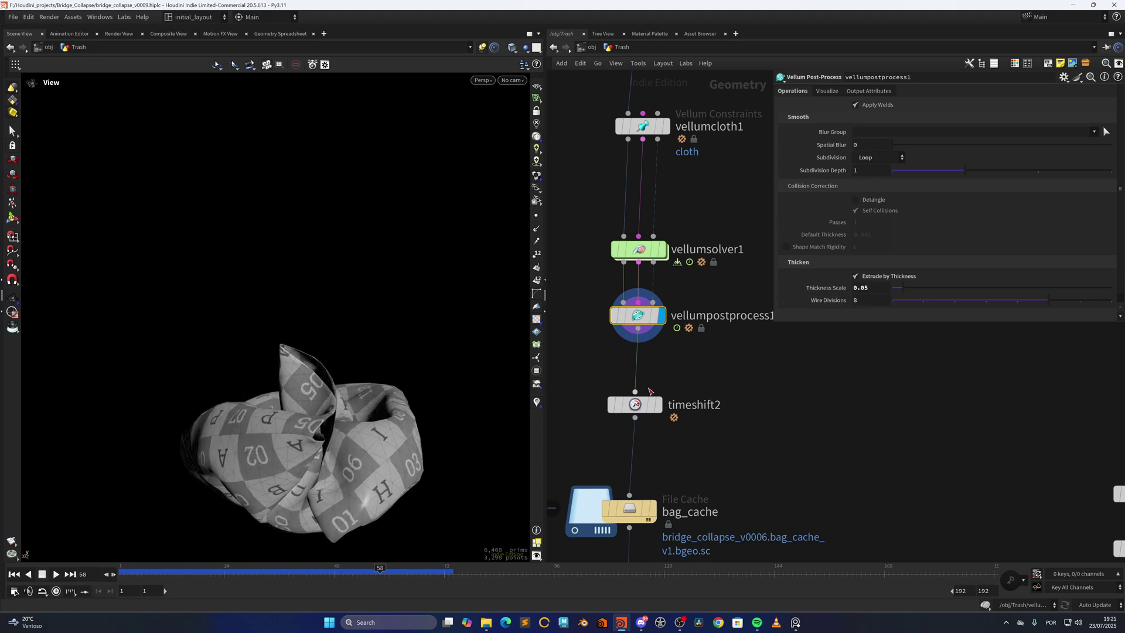
# Display timeshift2 and then bag_cache to inspect the frozen and cached bag.
pyautogui.click(657, 404)
pyautogui.keyDown('alt'); pyautogui.moveTo(419, 412); pyautogui.dragTo(445, 387); pyautogui.keyUp('alt')
pyautogui.click(652, 508)
# Display OUT_BAG at the end of the BAG branch to inspect the transformed bag on the grid.
pyautogui.scroll(-5, 707, 462)
pyautogui.moveTo(741, 462); pyautogui.dragTo(719, 339, button='middle')
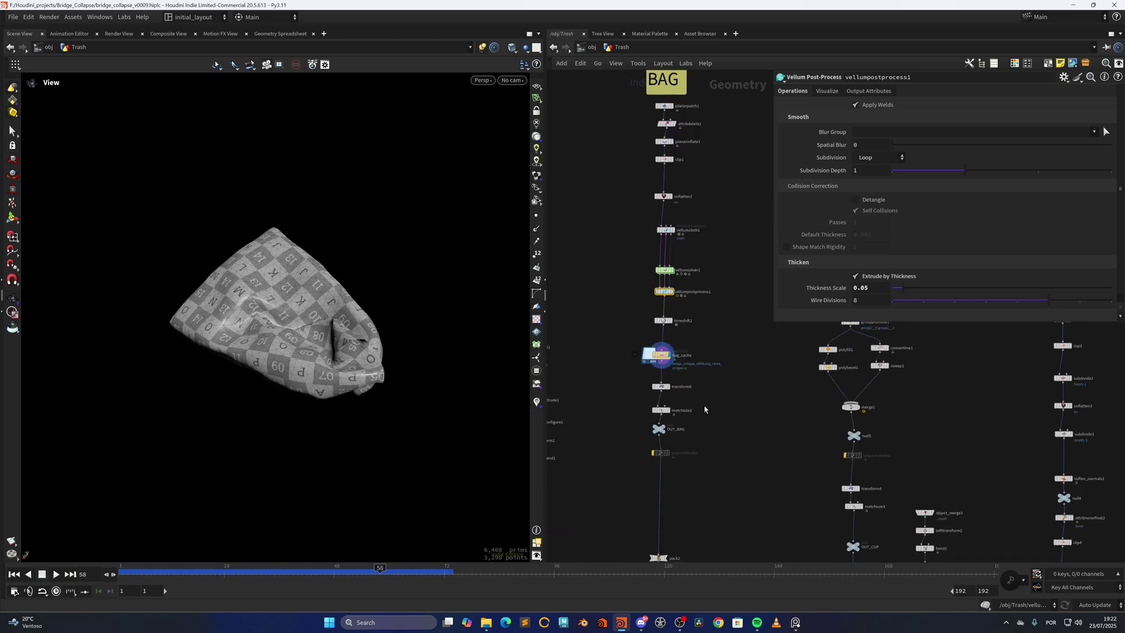
pyautogui.scroll(4, 704, 408)
pyautogui.click(610, 452)
pyautogui.keyDown('alt'); pyautogui.moveTo(394, 272); pyautogui.dragTo(359, 327); pyautogui.keyUp('alt')
pyautogui.scroll(-6, 733, 422)
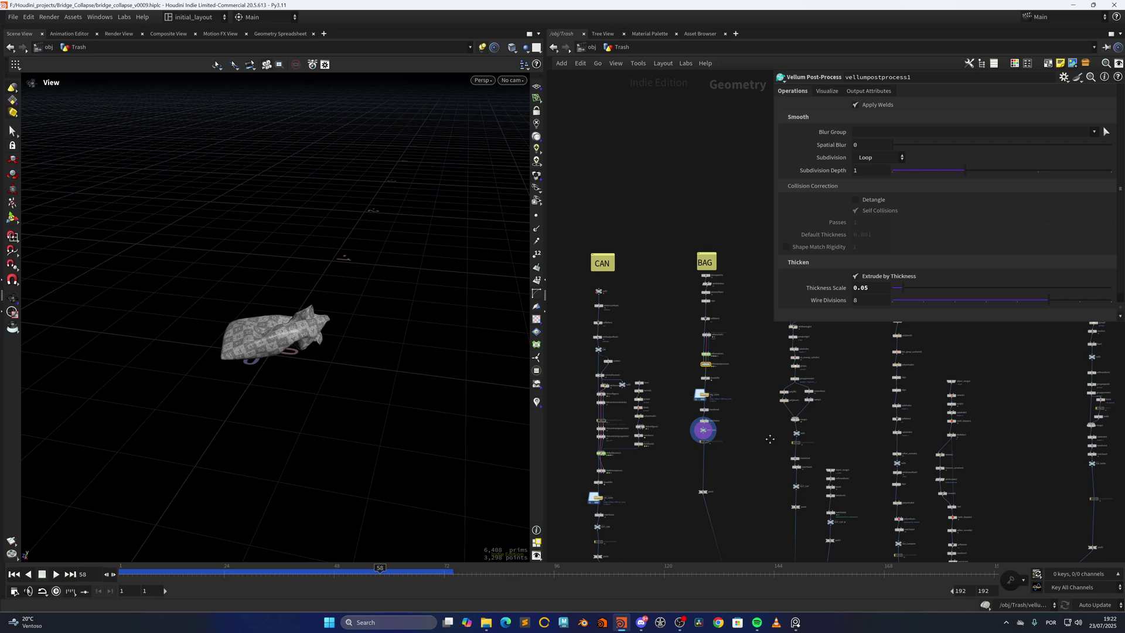
# Go to the CUP branch and display OUT_CUP to inspect the finished dented cup.
pyautogui.moveTo(832, 411); pyautogui.dragTo(690, 310, button='middle')
pyautogui.scroll(4, 692, 271)
pyautogui.moveTo(673, 257); pyautogui.dragTo(681, 303, button='middle')
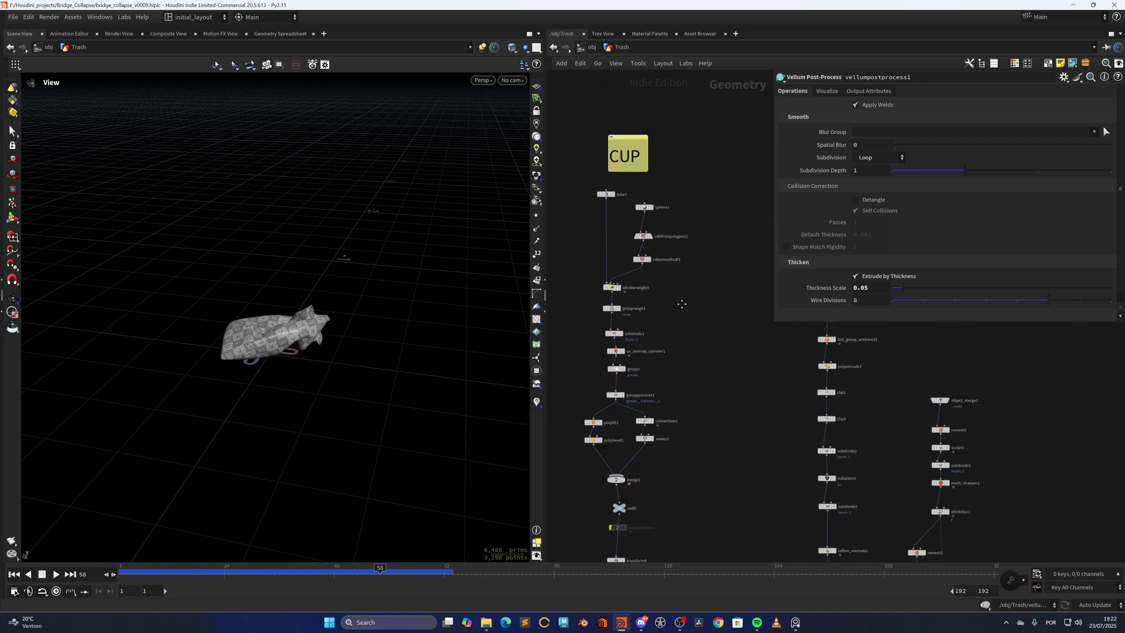
pyautogui.moveTo(695, 391); pyautogui.dragTo(730, 103, button='middle')
pyautogui.click(656, 331)
pyautogui.keyDown('alt'); pyautogui.moveTo(472, 329); pyautogui.dragTo(492, 405); pyautogui.keyUp('alt')
# Display OUT_CUP_B to inspect the bent variant of the cup.
pyautogui.moveTo(715, 460); pyautogui.dragTo(681, 361, button='middle')
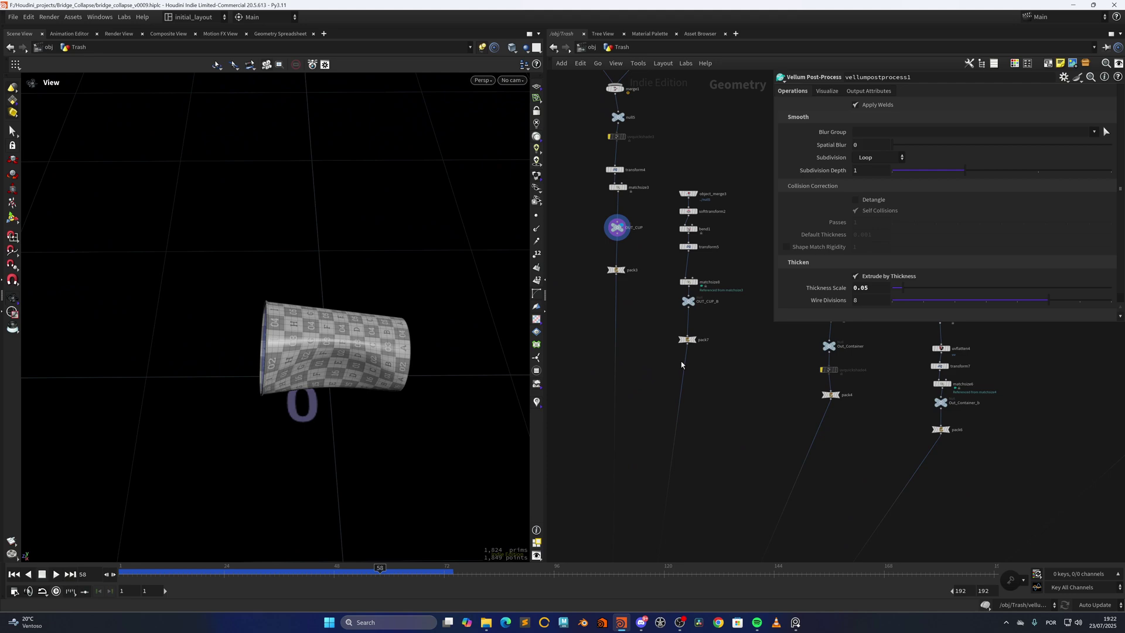
pyautogui.click(692, 303)
pyautogui.moveTo(350, 365)
pyautogui.keyDown('alt'); pyautogui.mouseDown()
pyautogui.moveTo(359, 300)
pyautogui.moveTo(368, 357)
pyautogui.mouseUp(); pyautogui.keyUp('alt')
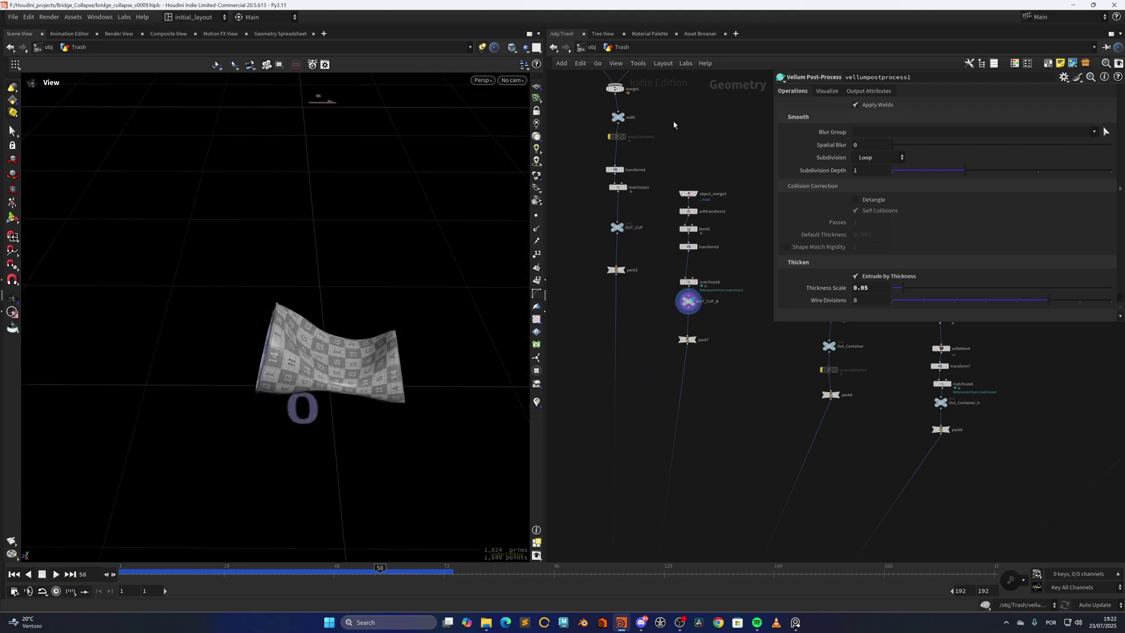
# Display tube1 at the start of the CUP branch to inspect the base tube shape.
pyautogui.moveTo(674, 123); pyautogui.dragTo(687, 469, button='middle')
pyautogui.scroll(3, 668, 249)
pyautogui.scroll(1, 667, 250)
pyautogui.moveTo(626, 102); pyautogui.dragTo(635, 254, button='middle')
pyautogui.click(614, 253)
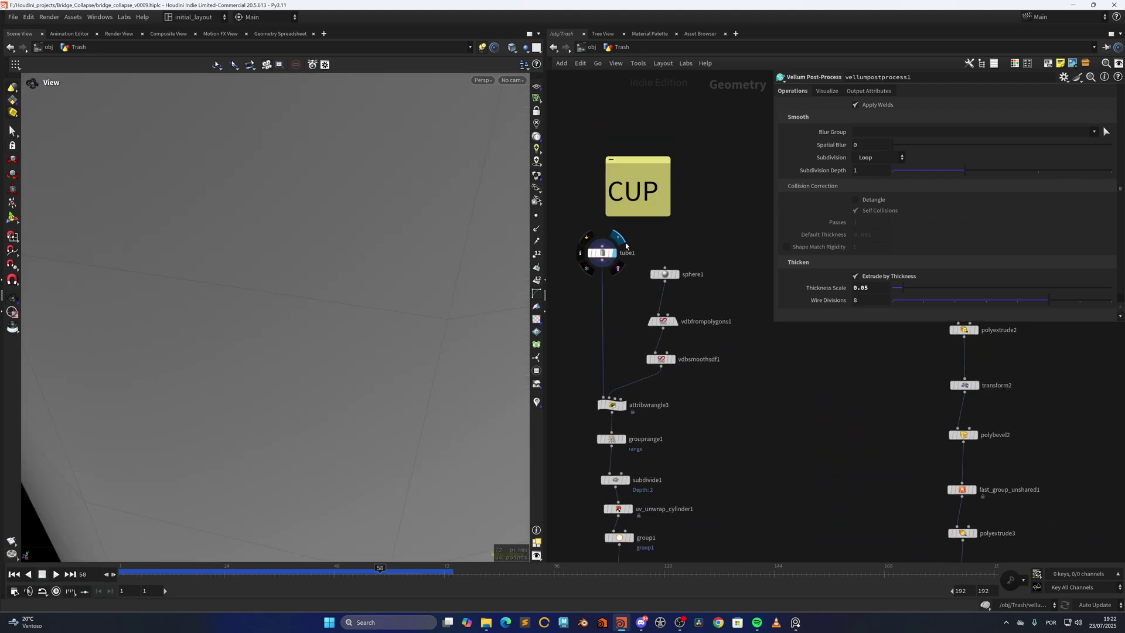
pyautogui.scroll(-5, 442, 336)
pyautogui.keyDown('alt'); pyautogui.moveTo(395, 359); pyautogui.dragTo(351, 394); pyautogui.keyUp('alt')
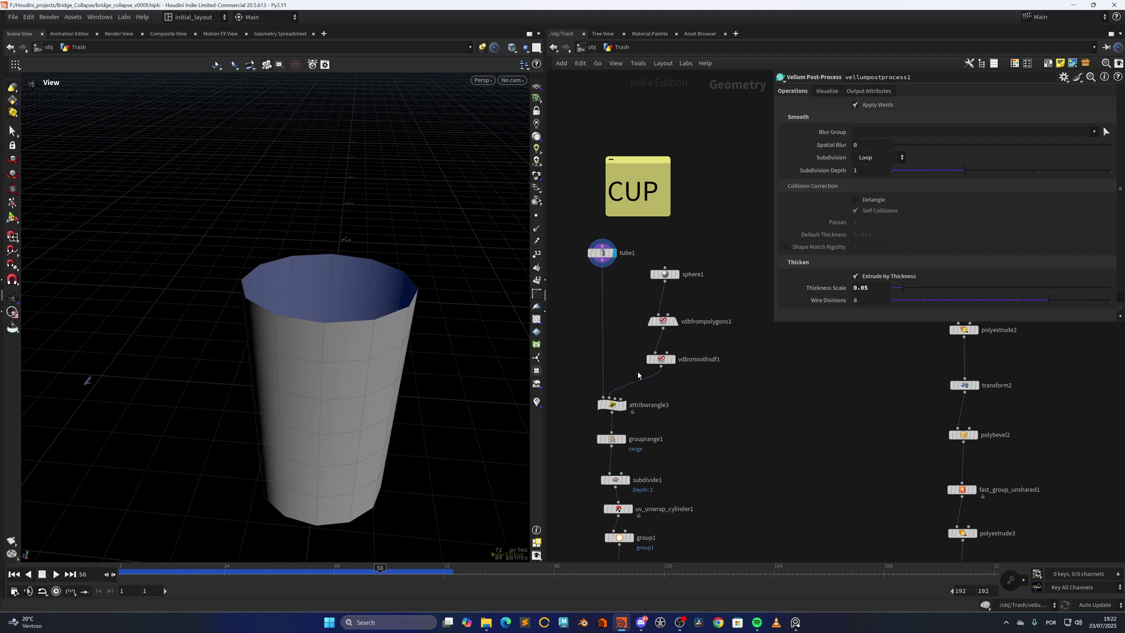
# Display sphere1, vdbfrompolygons1 and vdbsmoothsdf1 in turn to view the shape used for denting the cup.
pyautogui.click(671, 277)
pyautogui.click(672, 323)
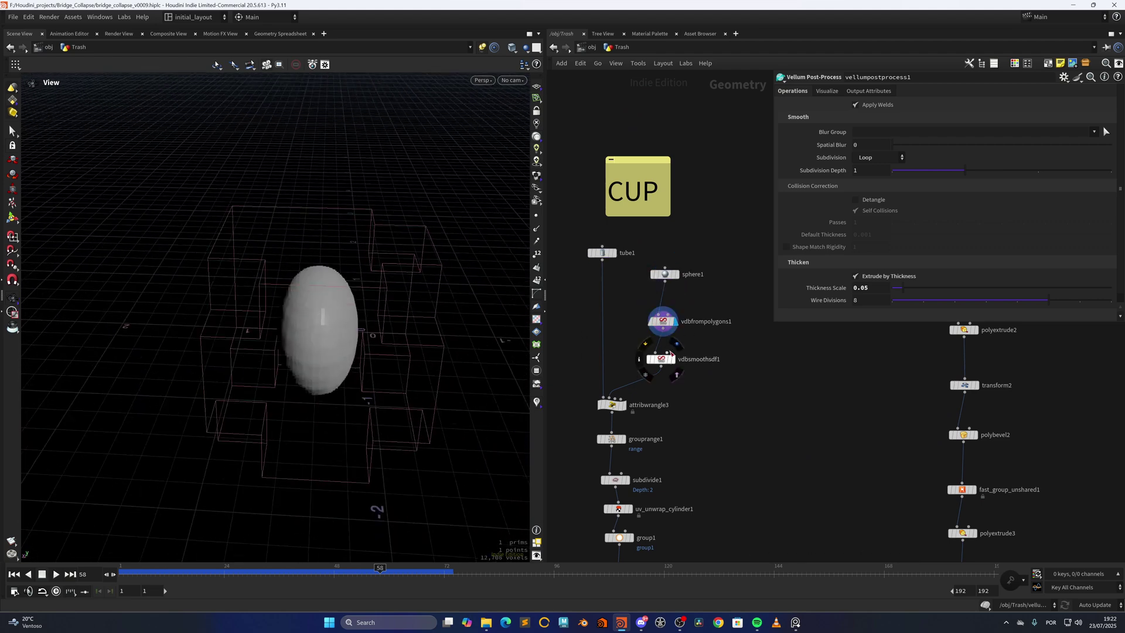
pyautogui.click(673, 352)
# Display attribwrangle3 and orbit around the tube to inspect the dent in its side.
pyautogui.scroll(3, 662, 375)
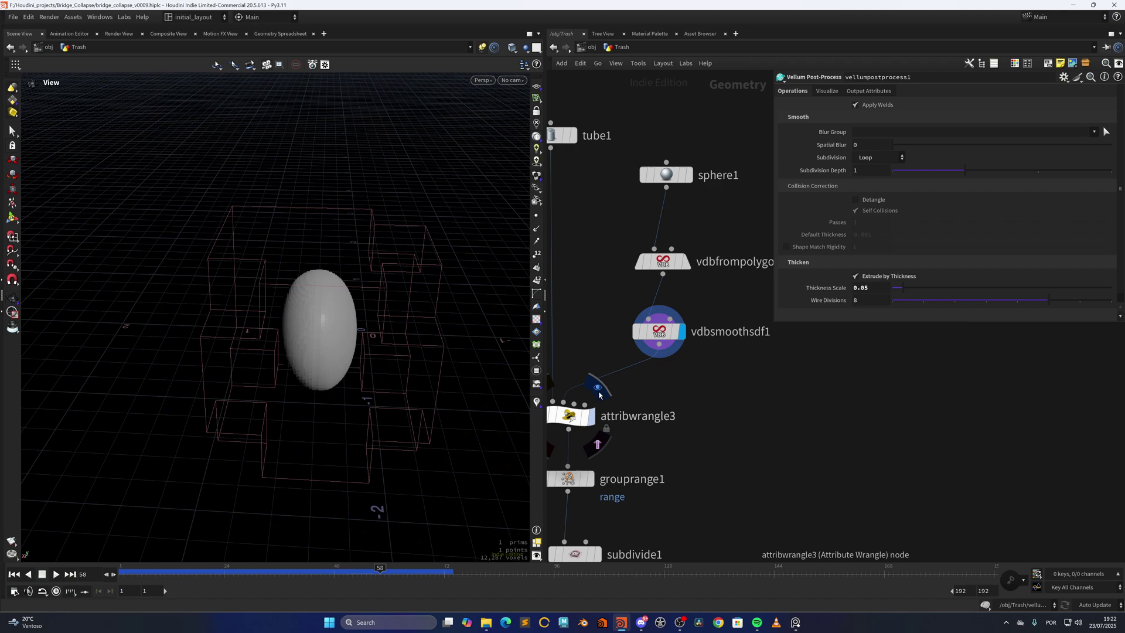
pyautogui.click(589, 416)
pyautogui.moveTo(518, 364); pyautogui.dragTo(279, 302)
pyautogui.moveTo(278, 302); pyautogui.dragTo(376, 342, button='right')
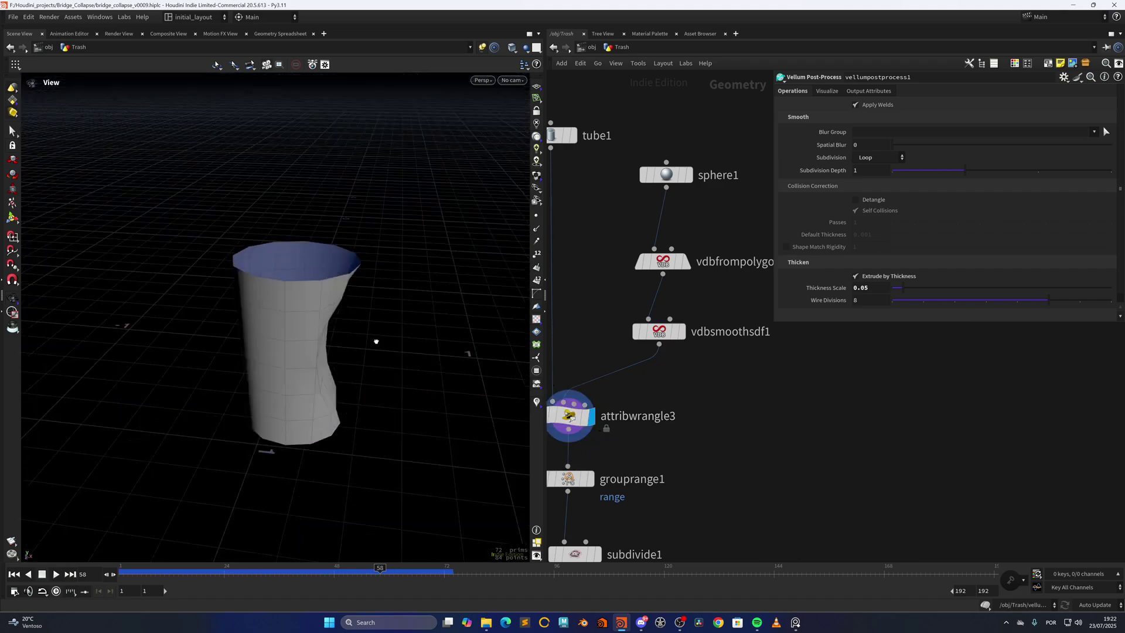
pyautogui.moveTo(376, 342); pyautogui.dragTo(469, 346)
# Select attribwrangle3 and examine its volumesample and volumegradient code against the dented cup.
pyautogui.moveTo(575, 381); pyautogui.dragTo(652, 338, button='middle')
pyautogui.moveTo(582, 341); pyautogui.dragTo(681, 393)
pyautogui.moveTo(762, 354); pyautogui.dragTo(704, 356, button='middle')
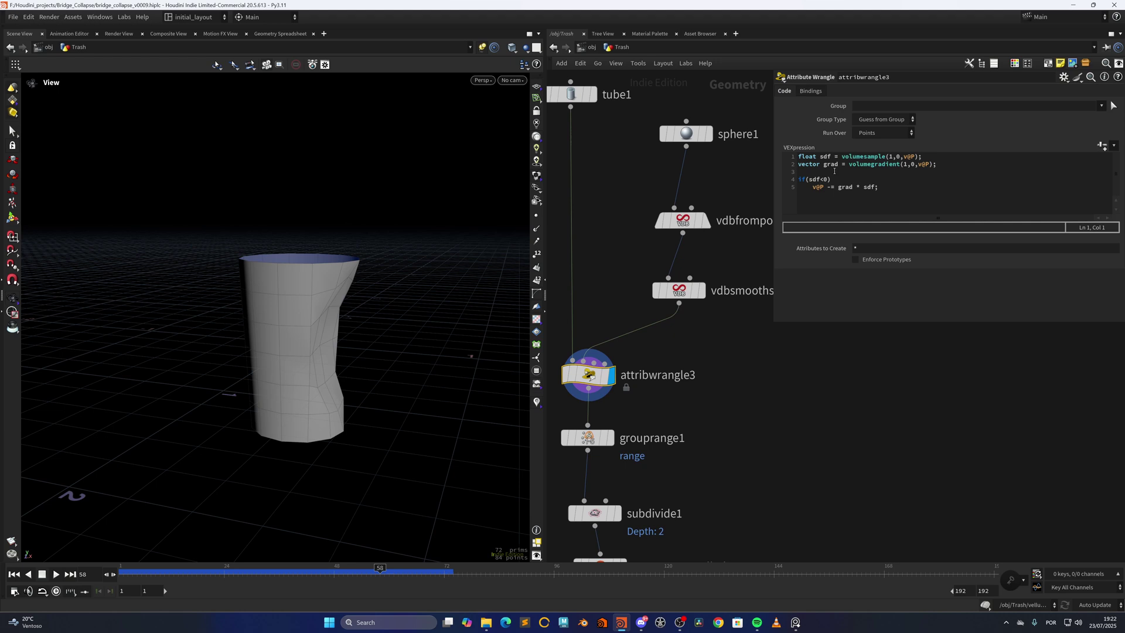
pyautogui.moveTo(309, 353); pyautogui.dragTo(342, 352)
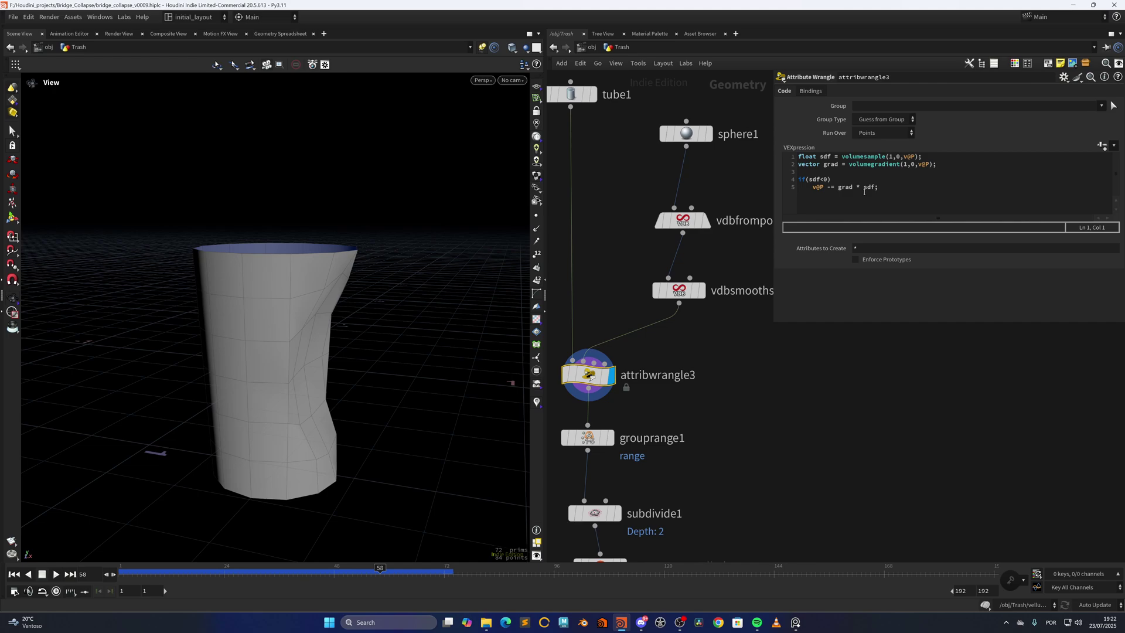
pyautogui.moveTo(375, 371); pyautogui.dragTo(475, 334)
pyautogui.moveTo(559, 348)
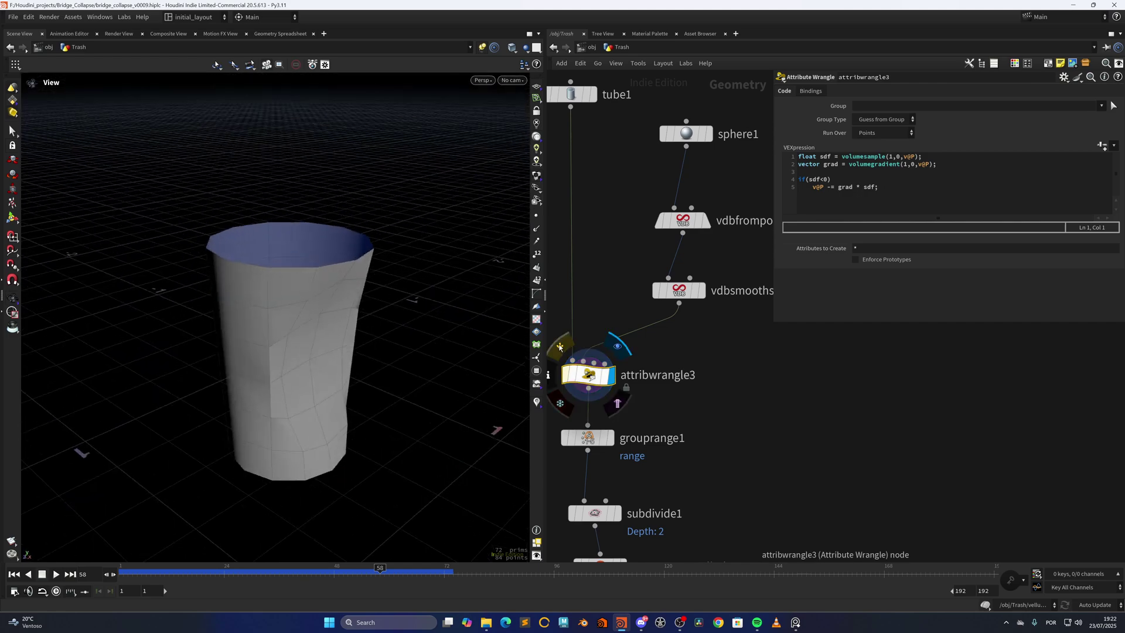
# Display grouprange1 and inspect the ring of grouped points around the middle of the cup.
pyautogui.moveTo(663, 422); pyautogui.dragTo(724, 351, button='middle')
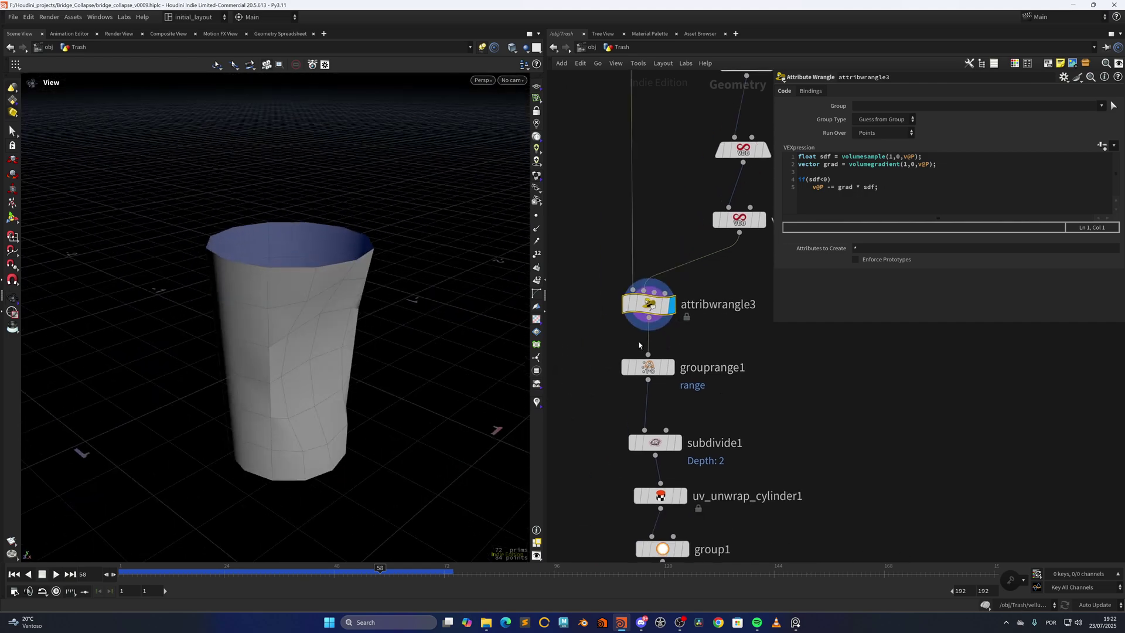
pyautogui.moveTo(387, 360); pyautogui.dragTo(337, 359)
pyautogui.moveTo(729, 342); pyautogui.dragTo(723, 308, button='middle')
pyautogui.click(664, 333)
pyautogui.moveTo(331, 373); pyautogui.dragTo(293, 355)
pyautogui.moveTo(292, 355); pyautogui.dragTo(354, 389, button='right')
pyautogui.moveTo(354, 389); pyautogui.dragTo(317, 369)
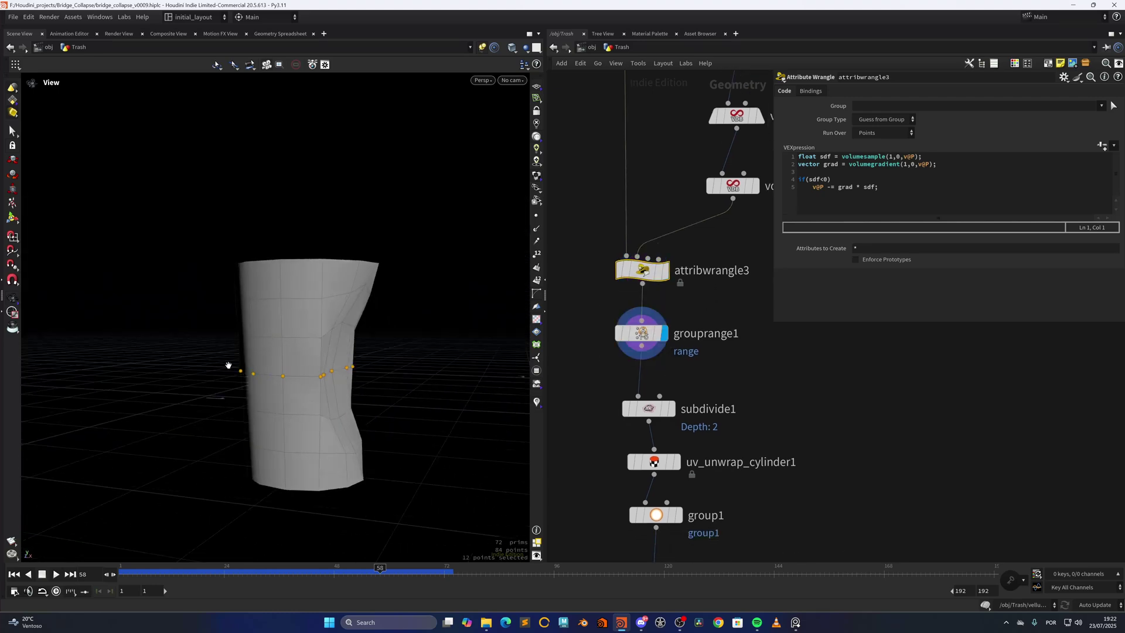
# Select grouprange1 and show the evaluated value of its Select expression in the Range Filter.
pyautogui.scroll(-3, 229, 365)
pyautogui.click(633, 333)
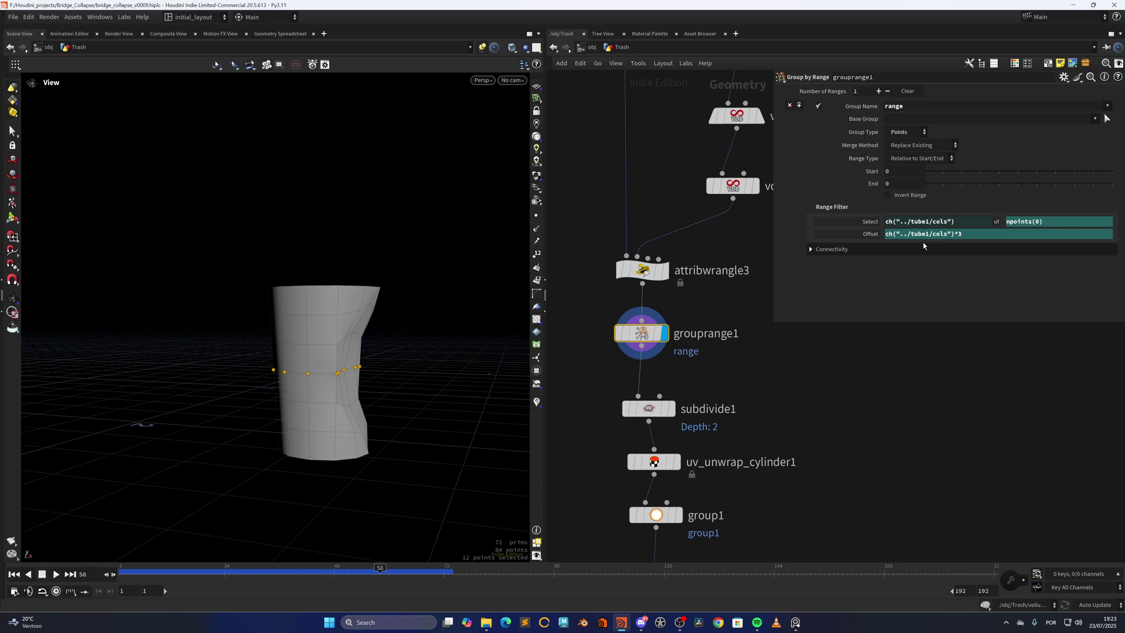
pyautogui.keyDown('ctrl'); pyautogui.keyDown('shift'); pyautogui.click(879, 222); pyautogui.keyUp('shift'); pyautogui.keyUp('ctrl')
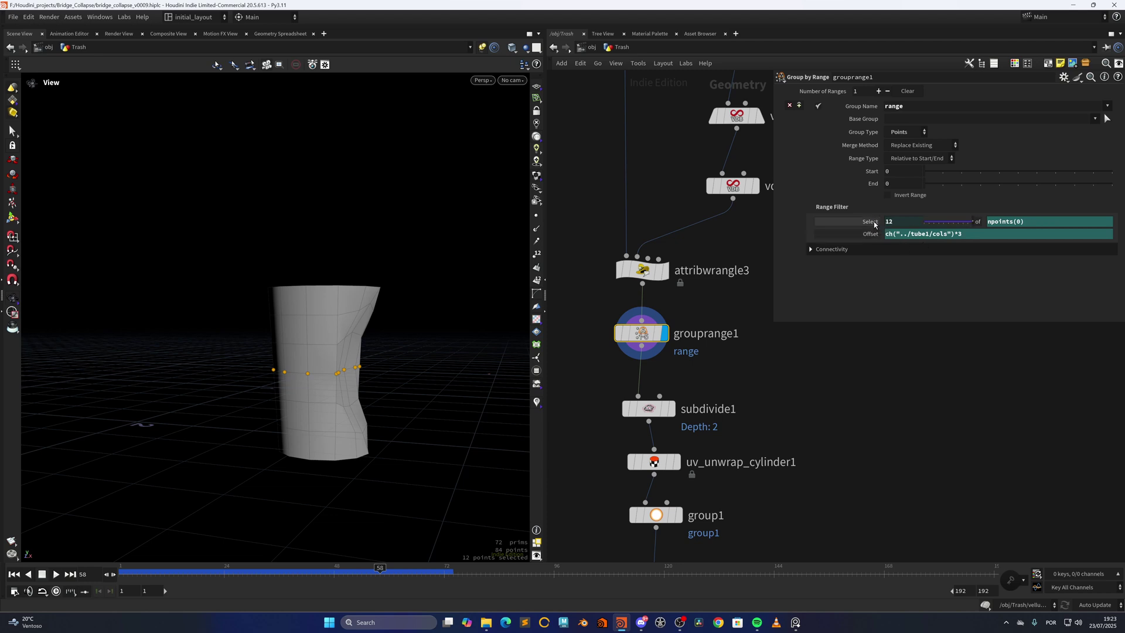
# Show the Select expression in grouprange1's Range Filter and examine it with the point count and Offset expressions.
pyautogui.click(871, 226)
pyautogui.click(998, 223)
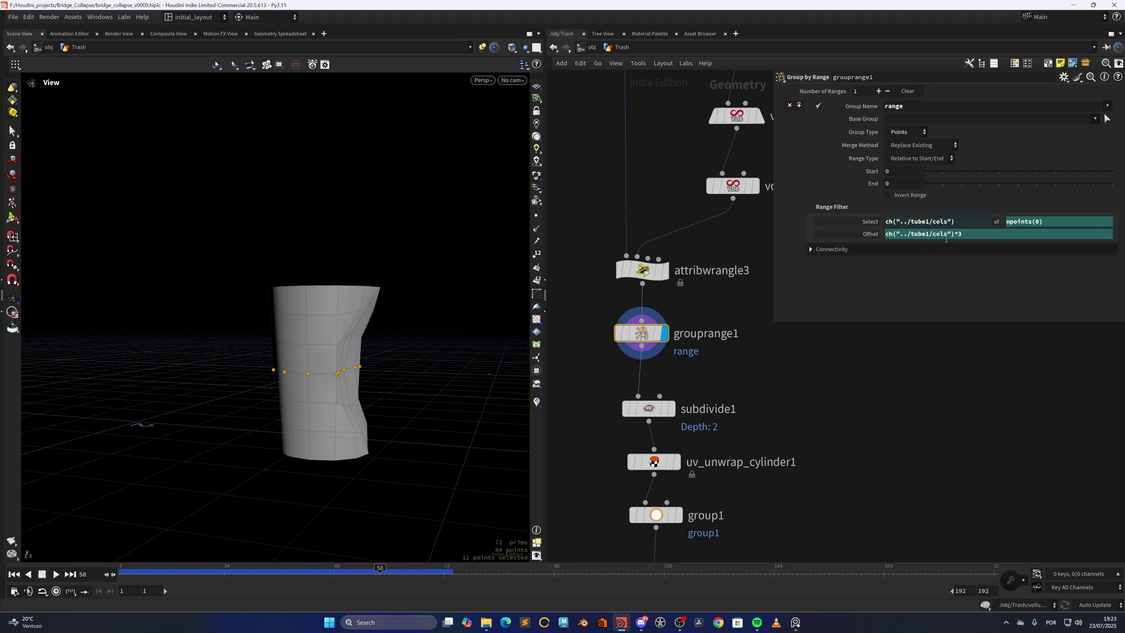
pyautogui.moveTo(968, 234); pyautogui.dragTo(974, 232, button='middle')
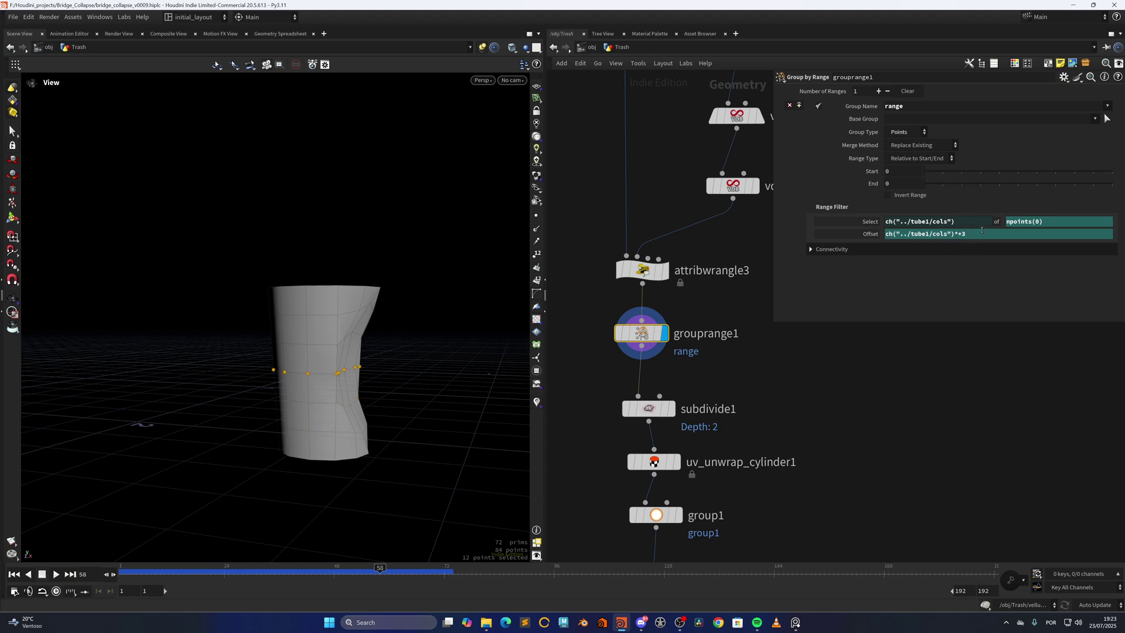
# Display subdivide1 and uv_unwrap_cylinder1 to inspect the smoothed cup and its UV layout.
pyautogui.scroll(-2, 689, 358)
pyautogui.click(677, 351)
pyautogui.scroll(-1, 678, 365)
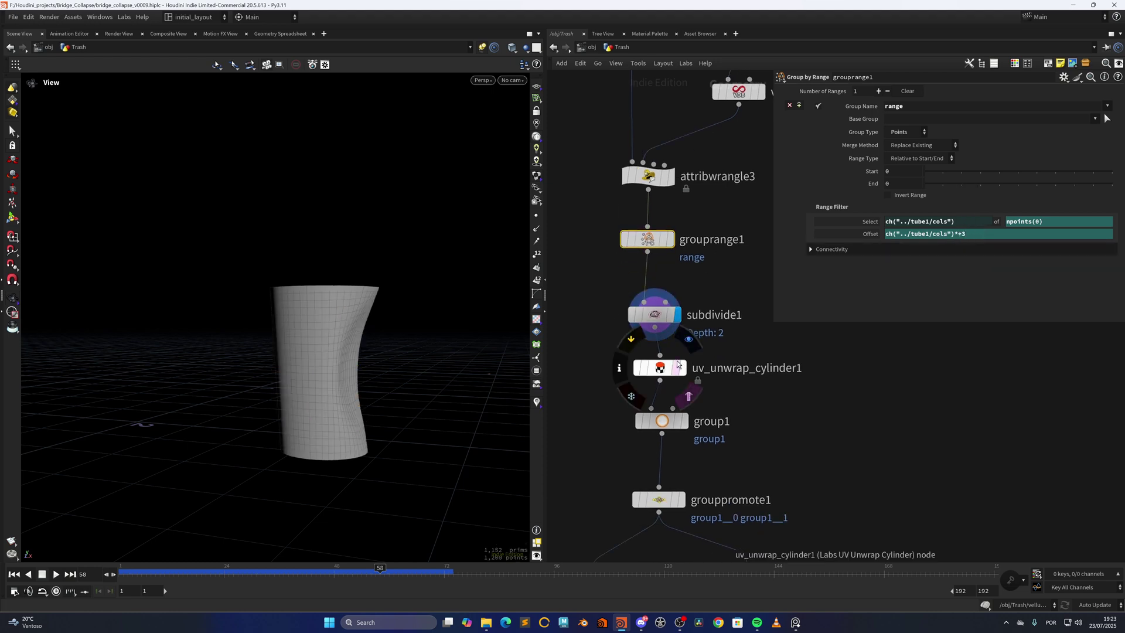
pyautogui.click(679, 367)
pyautogui.moveTo(356, 363); pyautogui.dragTo(355, 386)
# Display group1 and examine its Include by Edges options for grouping the cup's open borders.
pyautogui.scroll(-2, 681, 340)
pyautogui.click(679, 349)
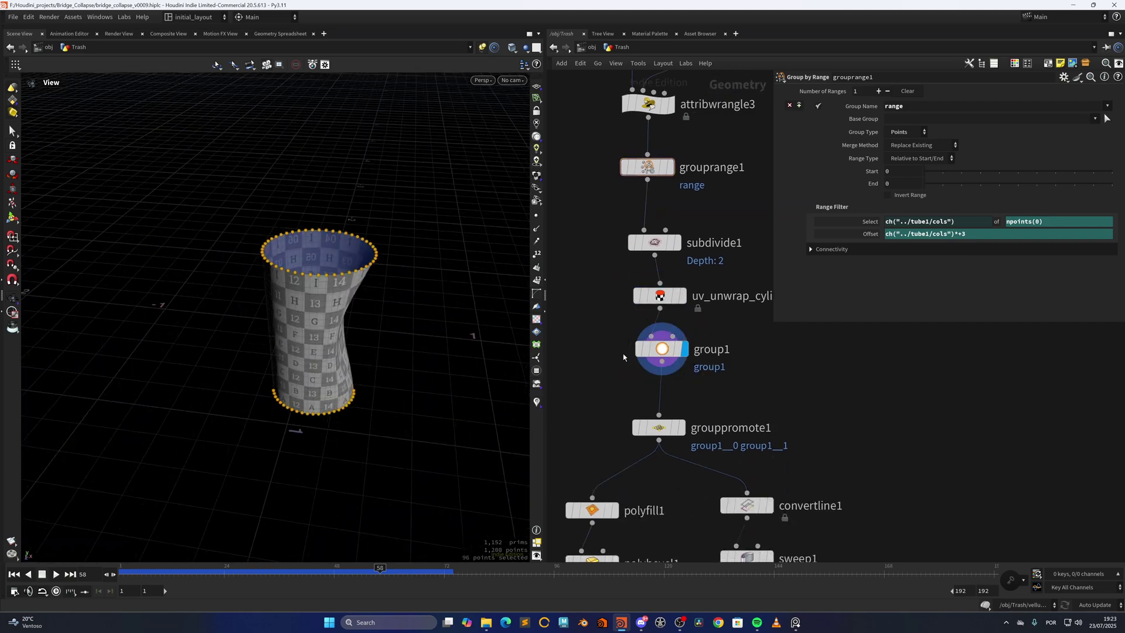
pyautogui.click(647, 350)
pyautogui.scroll(-2, 938, 263)
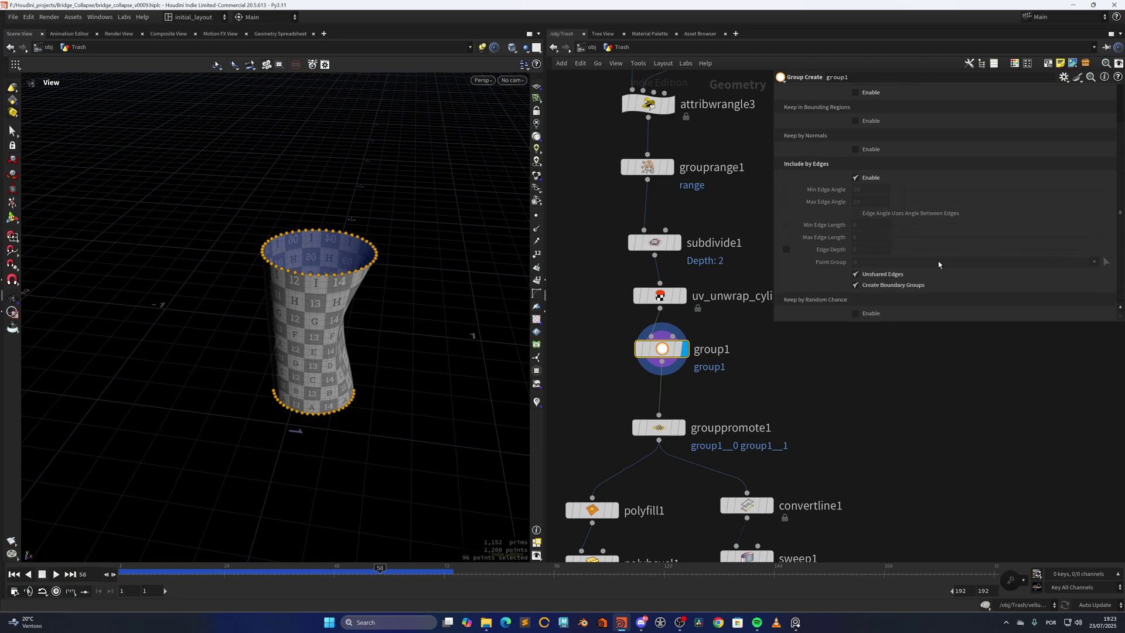
# Display grouppromote1 and examine how it promotes the two boundary groups to edges.
pyautogui.moveTo(712, 394); pyautogui.dragTo(718, 268, button='middle')
pyautogui.click(687, 302)
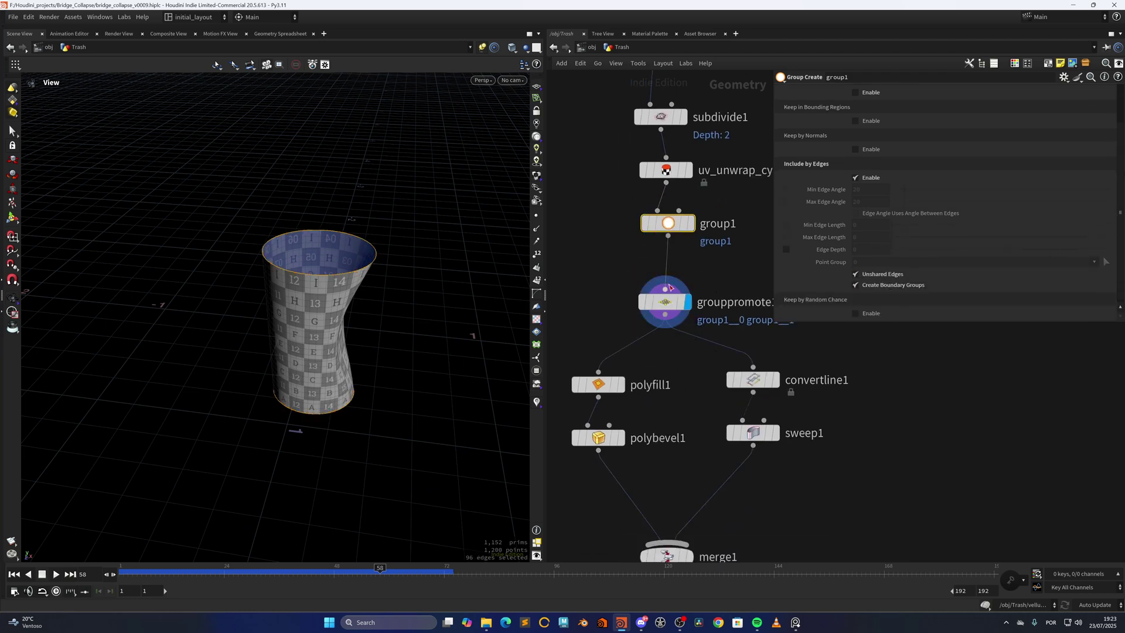
pyautogui.click(662, 301)
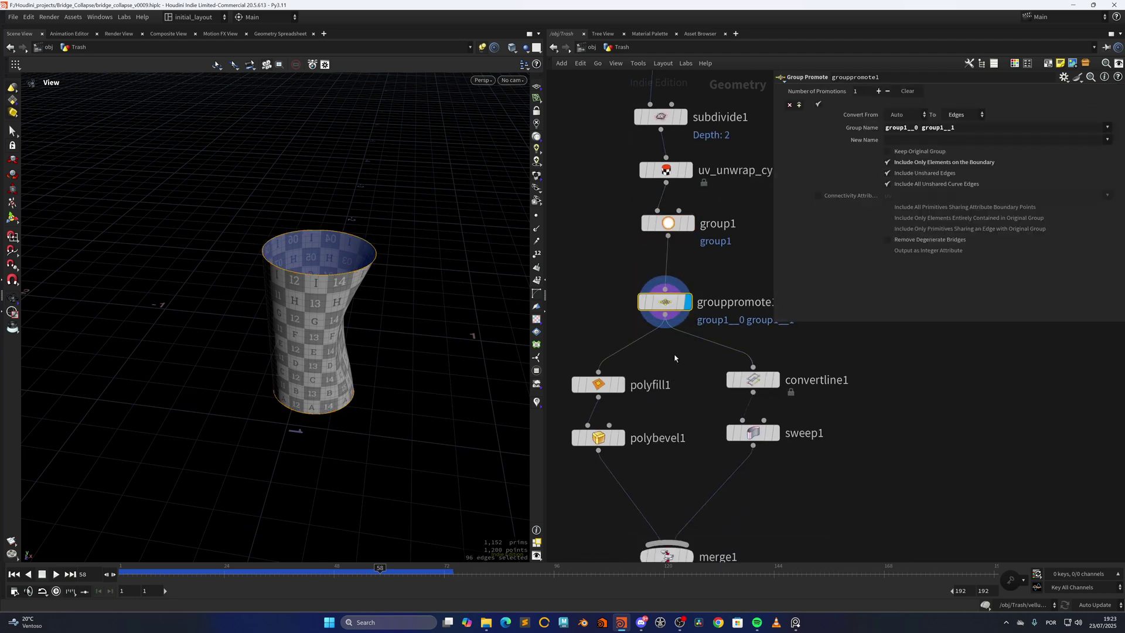
# Display polyfill1 and polybevel1 to inspect the closed cup bottom, and examine polyfill1's fill settings.
pyautogui.click(619, 384)
pyautogui.moveTo(497, 397); pyautogui.dragTo(375, 286)
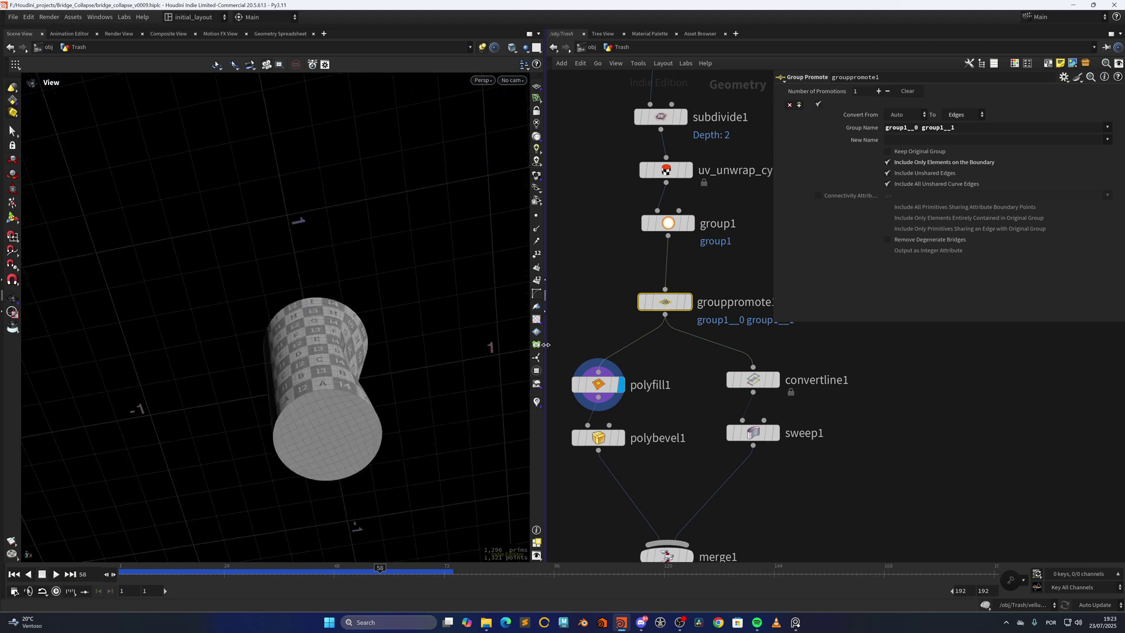
pyautogui.click(622, 438)
pyautogui.click(597, 384)
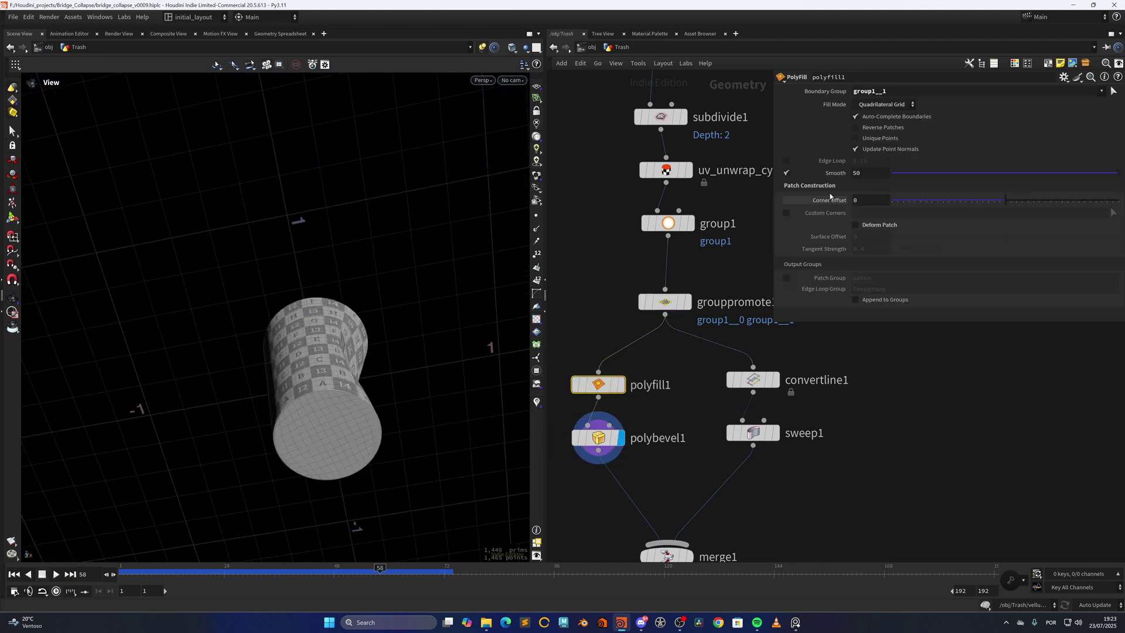
# Display convertline1 and sweep1 to inspect how the cup's rim is made from the upper border curve.
pyautogui.moveTo(709, 424); pyautogui.dragTo(613, 387, button='middle')
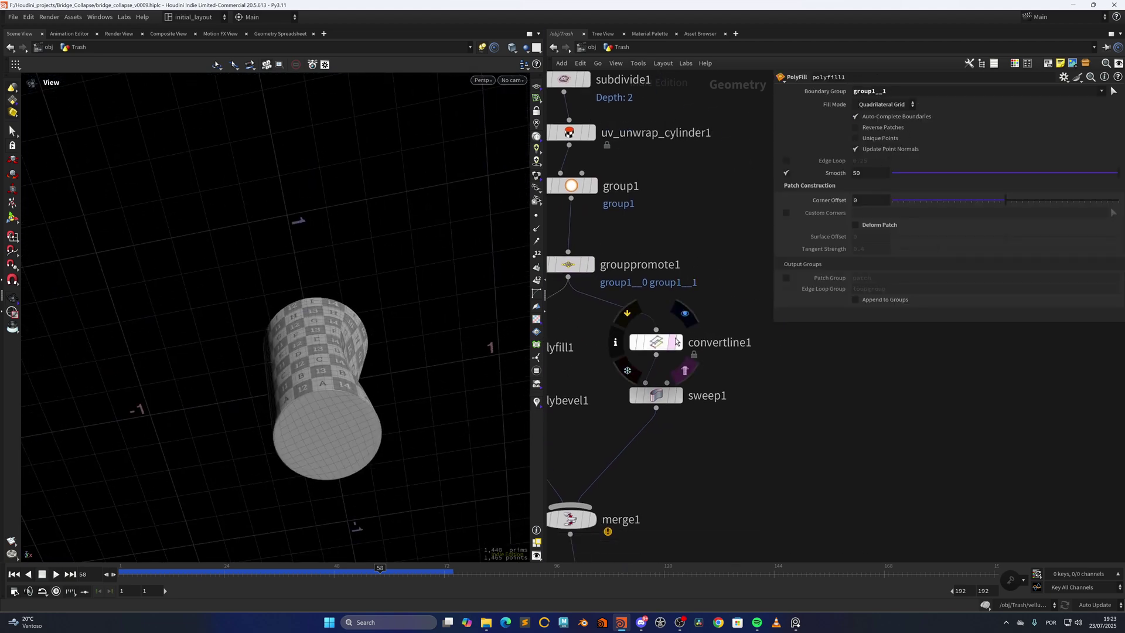
pyautogui.click(678, 342)
pyautogui.moveTo(353, 320); pyautogui.dragTo(353, 375)
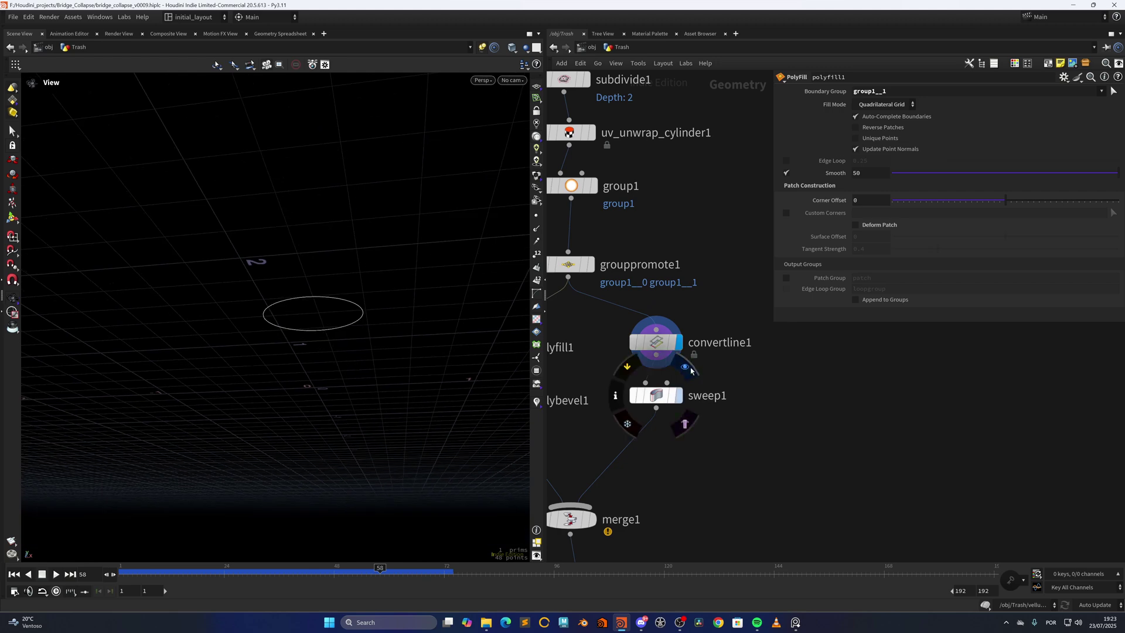
pyautogui.click(690, 369)
# Display merge1 and orbit around the assembled cup with its bottom and rim.
pyautogui.moveTo(676, 494); pyautogui.dragTo(735, 351, button='middle')
pyautogui.click(658, 348)
pyautogui.moveTo(352, 319)
pyautogui.mouseDown()
pyautogui.moveTo(348, 381)
pyautogui.moveTo(355, 305)
pyautogui.moveTo(438, 344)
pyautogui.moveTo(352, 335)
pyautogui.mouseUp()
# Display transform4 and matchsize3 to inspect the cup lying on its side, and examine matchsize3's target size settings.
pyautogui.moveTo(705, 482); pyautogui.dragTo(688, 205, button='middle')
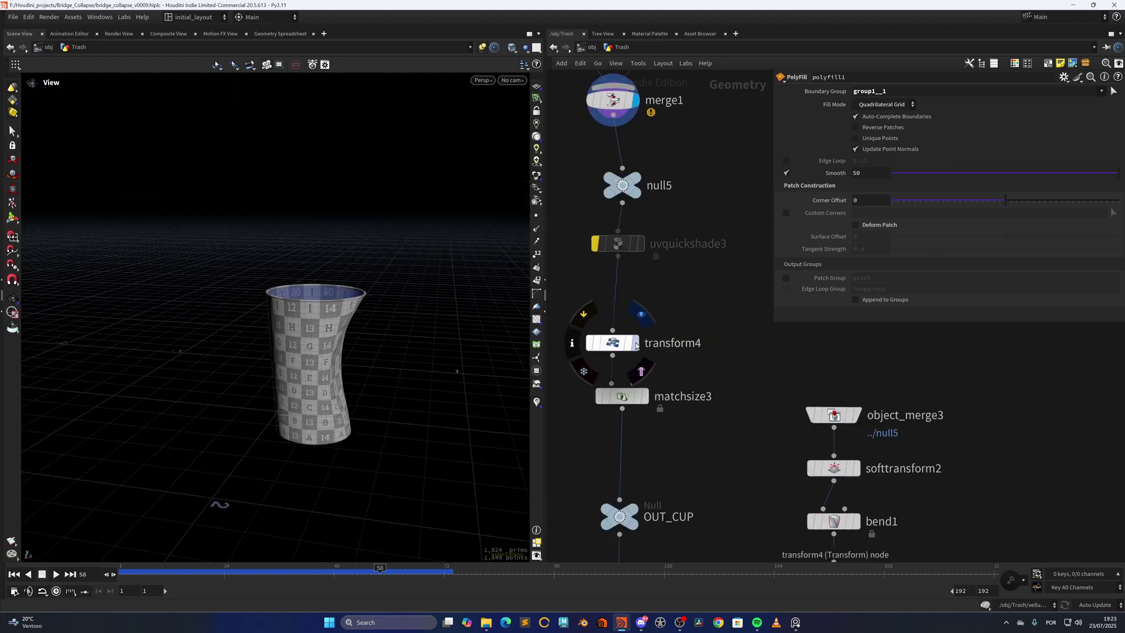
pyautogui.click(636, 346)
pyautogui.click(645, 396)
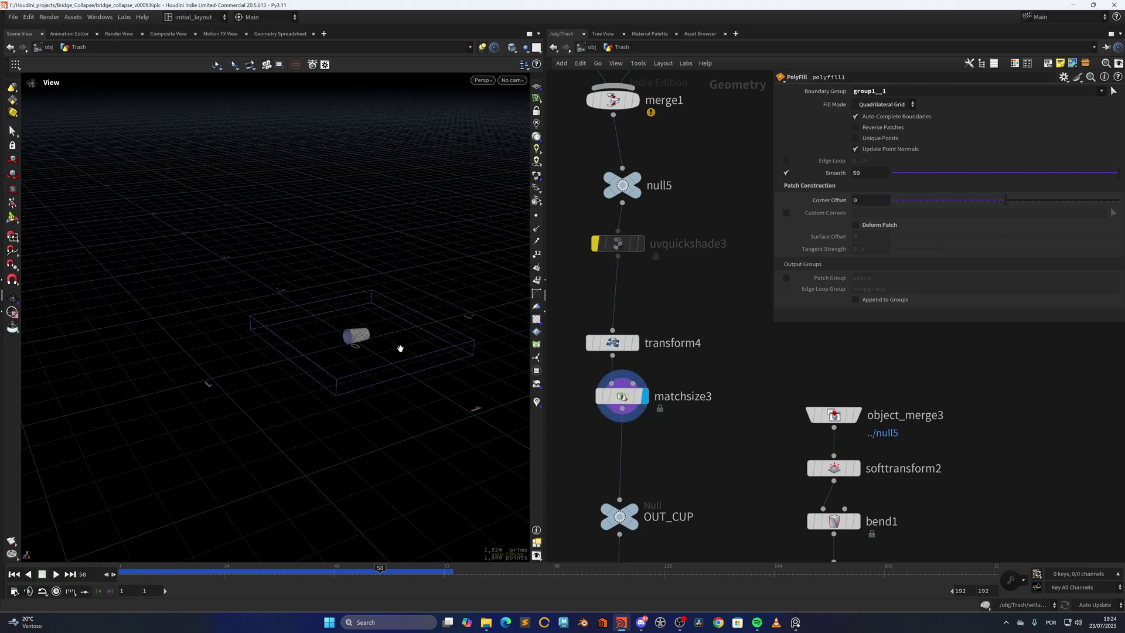
pyautogui.scroll(3, 400, 349)
pyautogui.moveTo(400, 349); pyautogui.dragTo(387, 331)
pyautogui.moveTo(694, 438); pyautogui.dragTo(571, 379)
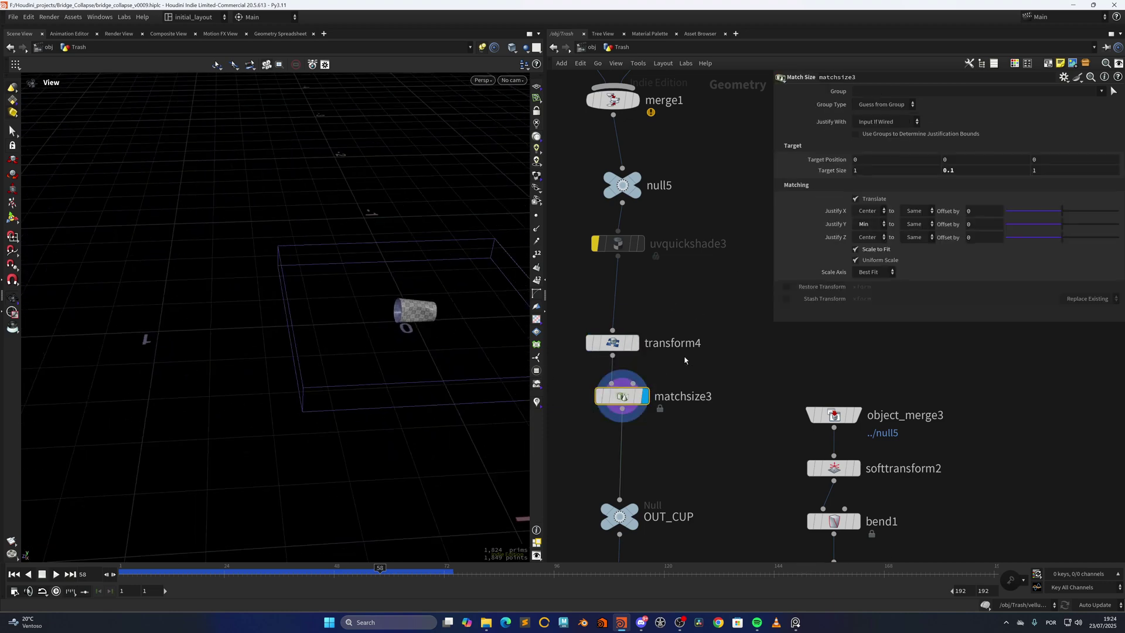
# Display OUT_CUP and object_merge3, and inspect the cup that feeds the second cup variation.
pyautogui.scroll(-5, 740, 449)
pyautogui.click(650, 417)
pyautogui.moveTo(726, 468); pyautogui.dragTo(643, 354, button='middle')
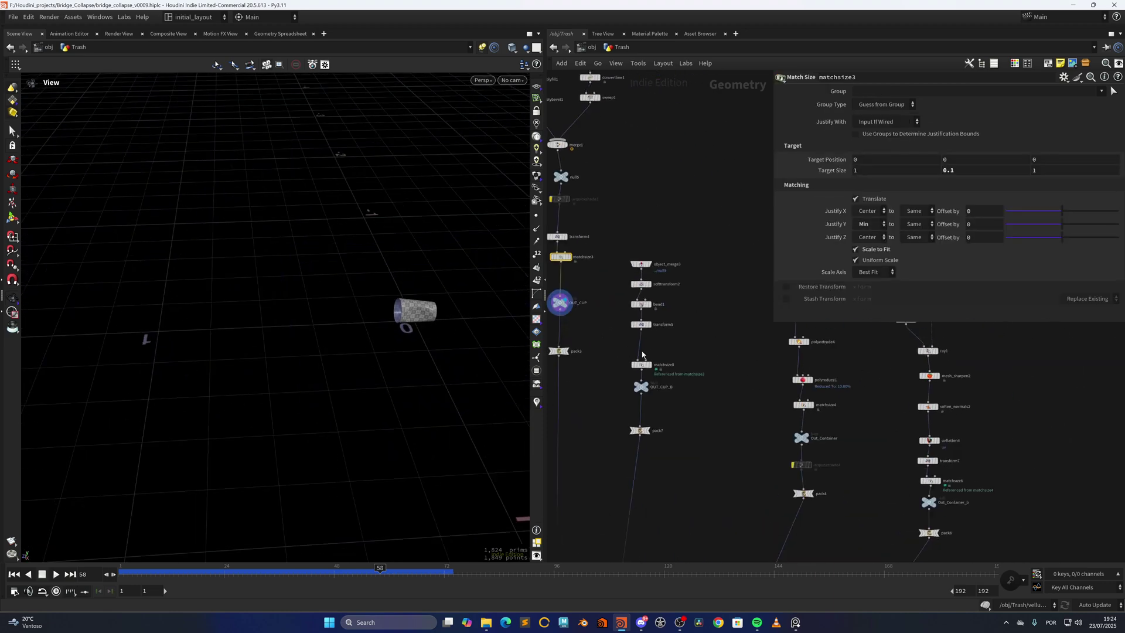
pyautogui.scroll(3, 671, 327)
pyautogui.click(637, 223)
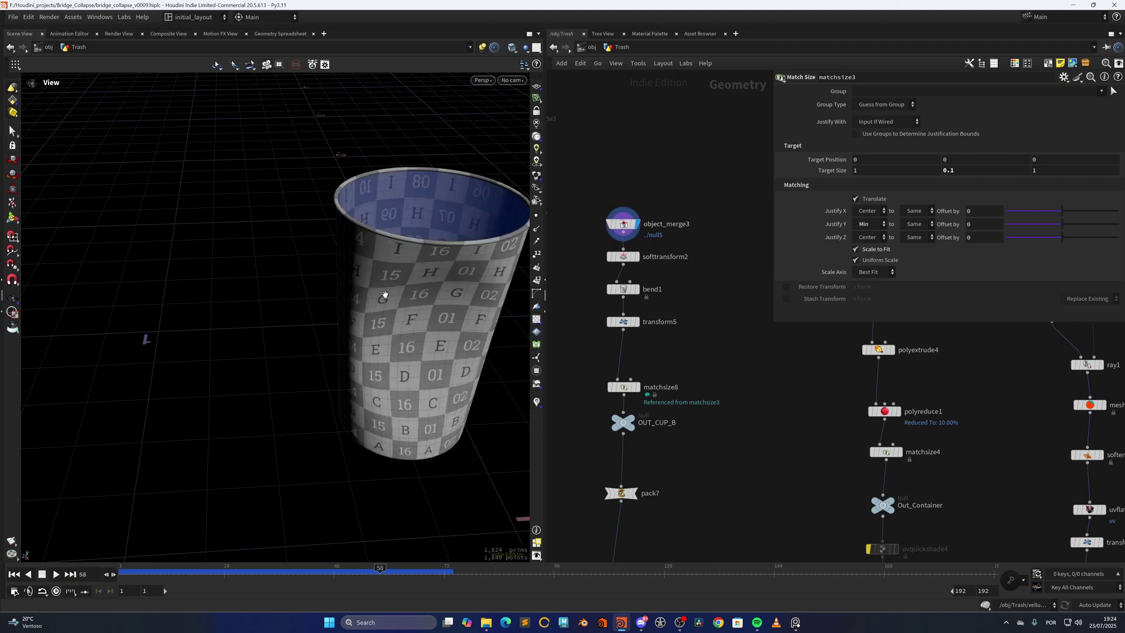
pyautogui.keyDown('alt'); pyautogui.moveTo(385, 297); pyautogui.dragTo(421, 322); pyautogui.keyUp('alt')
pyautogui.moveTo(421, 322); pyautogui.dragTo(358, 319, button='right')
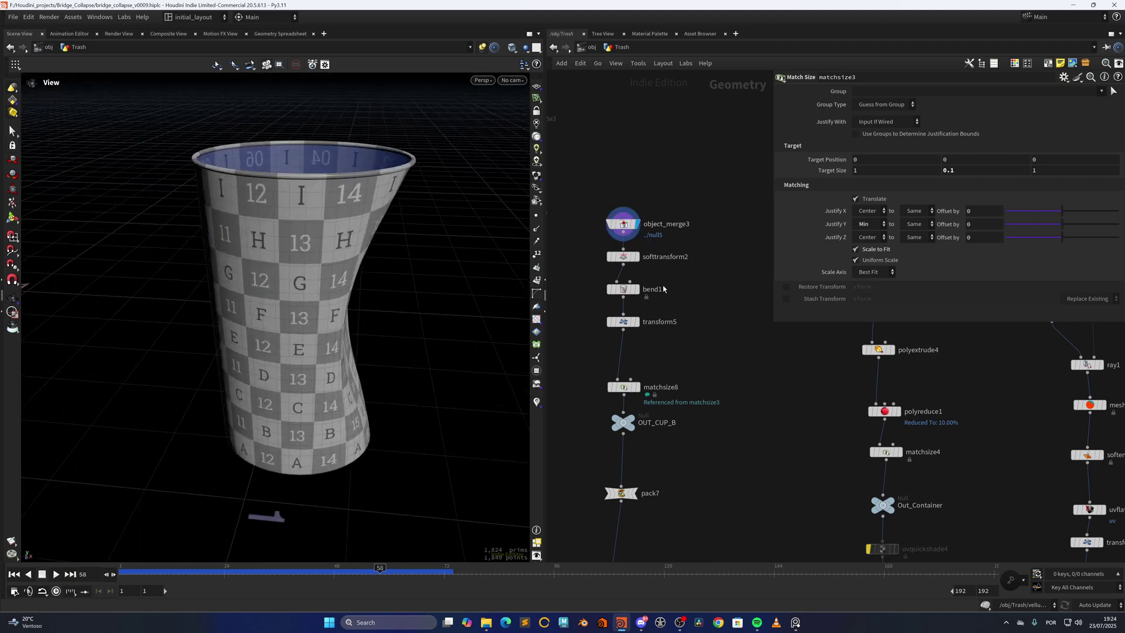
# Display softtransform2, and grouprange1 further up the network, to relate the pinched cup to its grouped points.
pyautogui.moveTo(663, 288); pyautogui.dragTo(706, 316, button='middle')
pyautogui.click(680, 283)
pyautogui.moveTo(640, 350); pyautogui.dragTo(801, 511, button='middle')
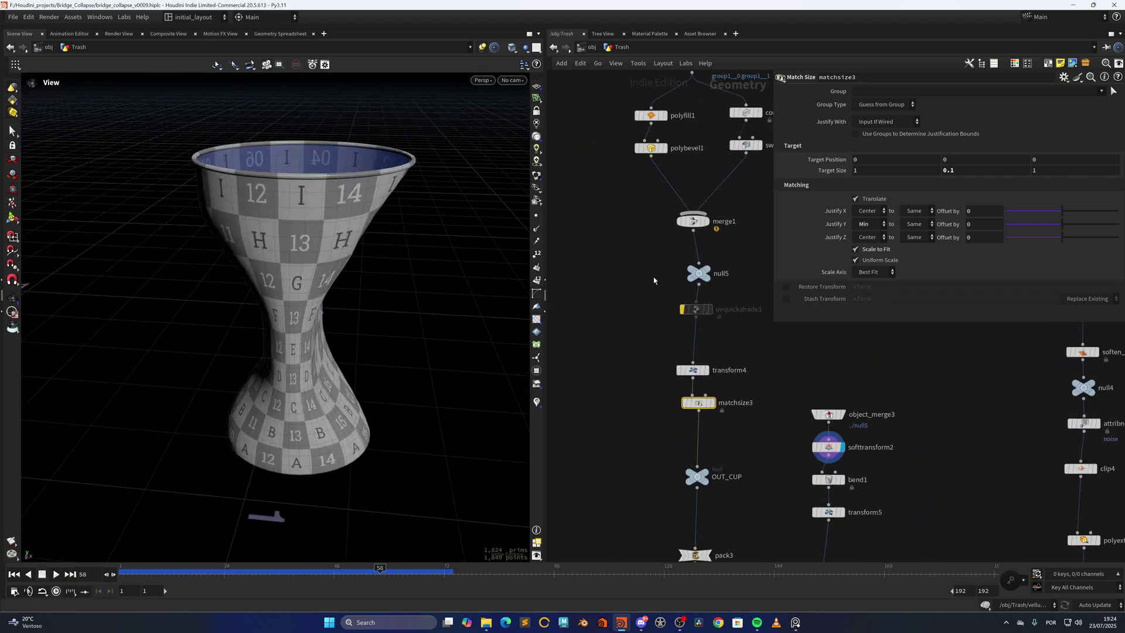
pyautogui.moveTo(690, 72); pyautogui.dragTo(619, 409, button='middle')
pyautogui.click(626, 246)
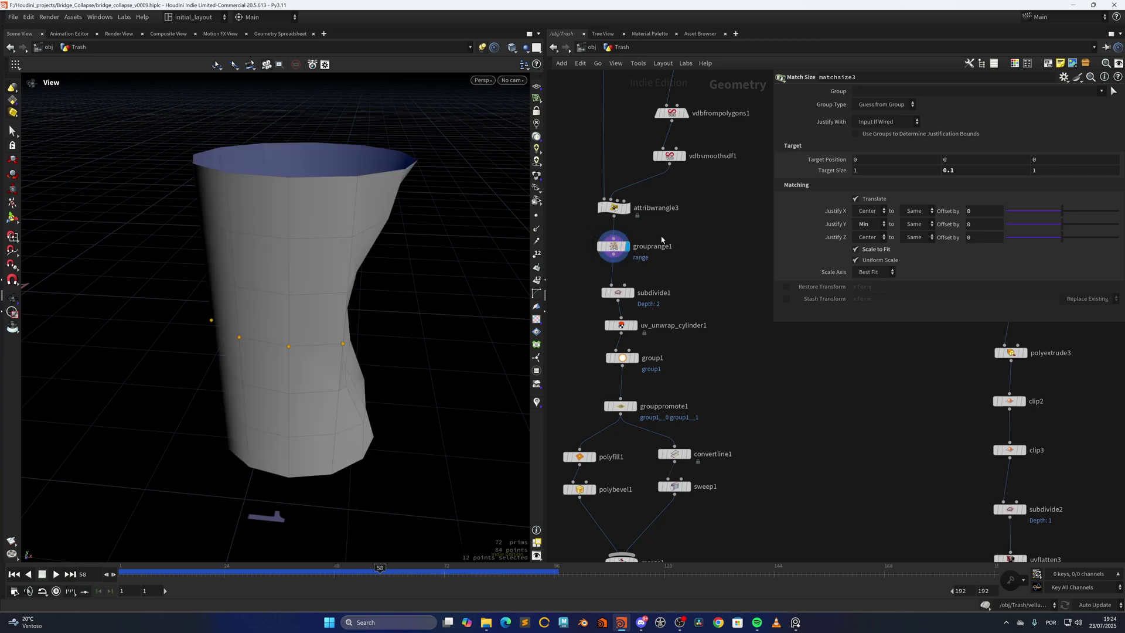
# Return to softtransform2, display it and examine its group, scale and soft radius settings.
pyautogui.moveTo(691, 389); pyautogui.dragTo(618, 213, button='middle')
pyautogui.moveTo(709, 469); pyautogui.dragTo(654, 167, button='middle')
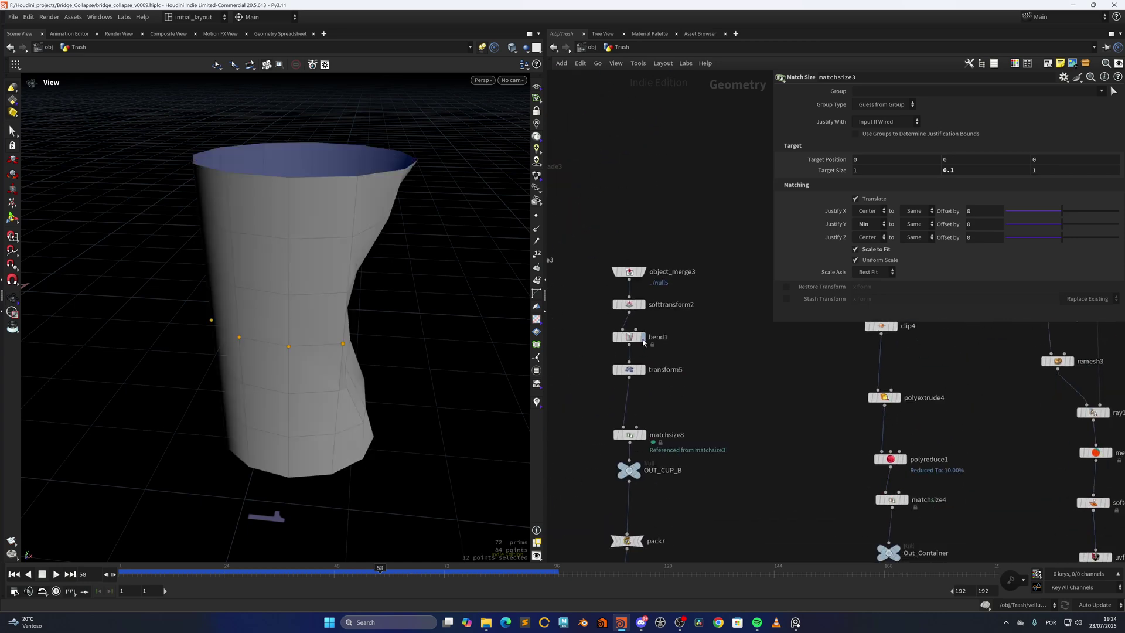
pyautogui.click(642, 304)
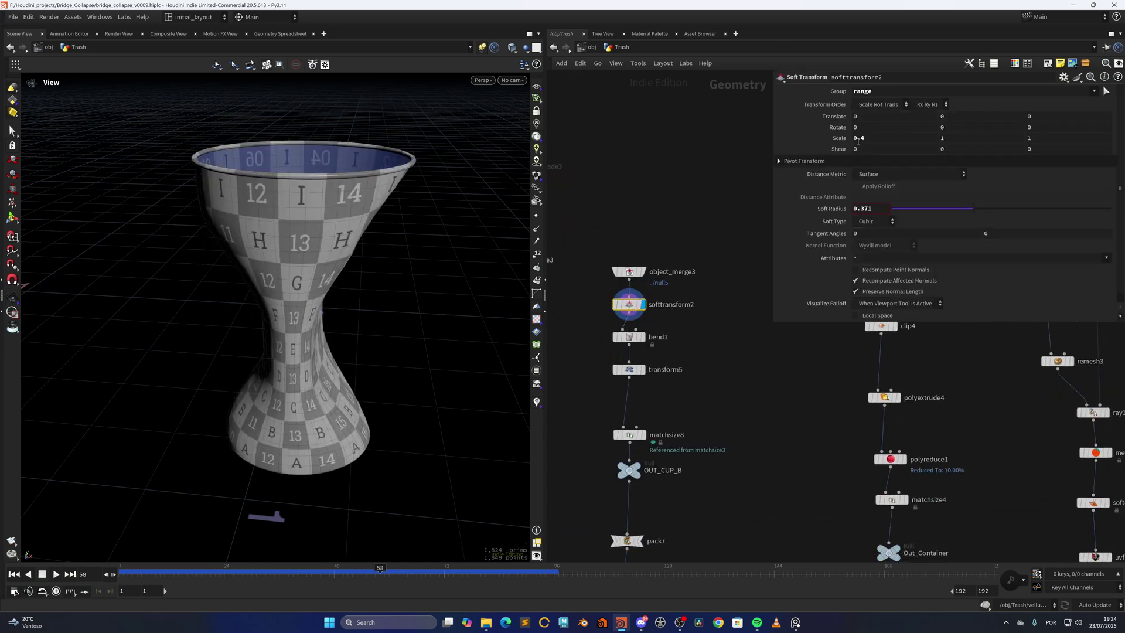
# Try a Soft Radius of about 0.422 on softtransform2 and undo the change.
pyautogui.moveTo(971, 212); pyautogui.dragTo(986, 217)
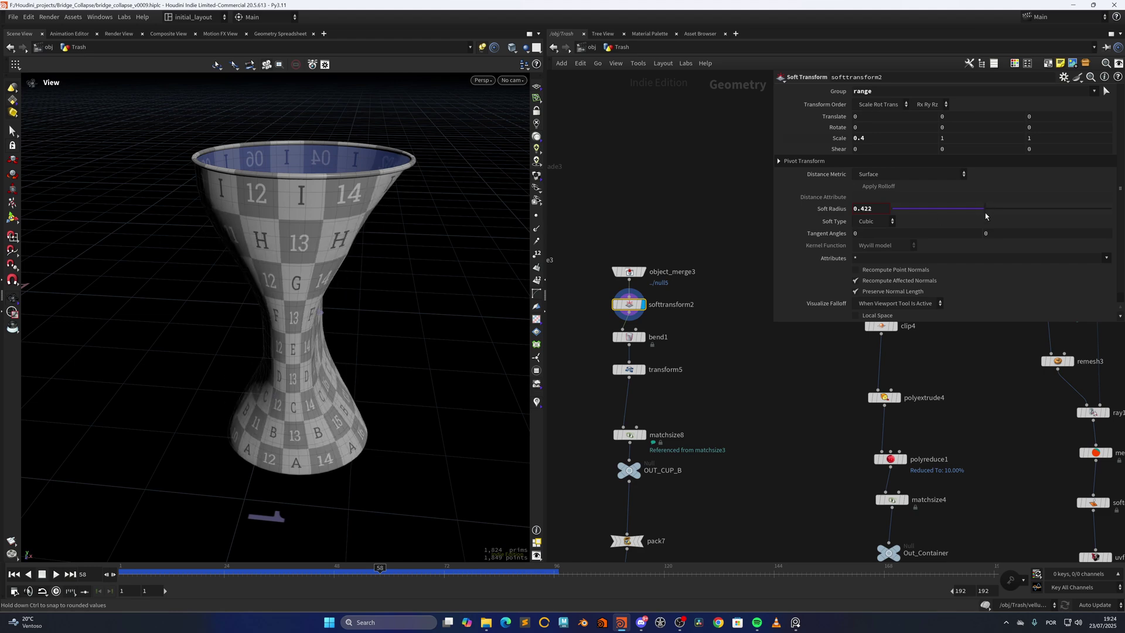
pyautogui.hotkey('ctrl', 'z')
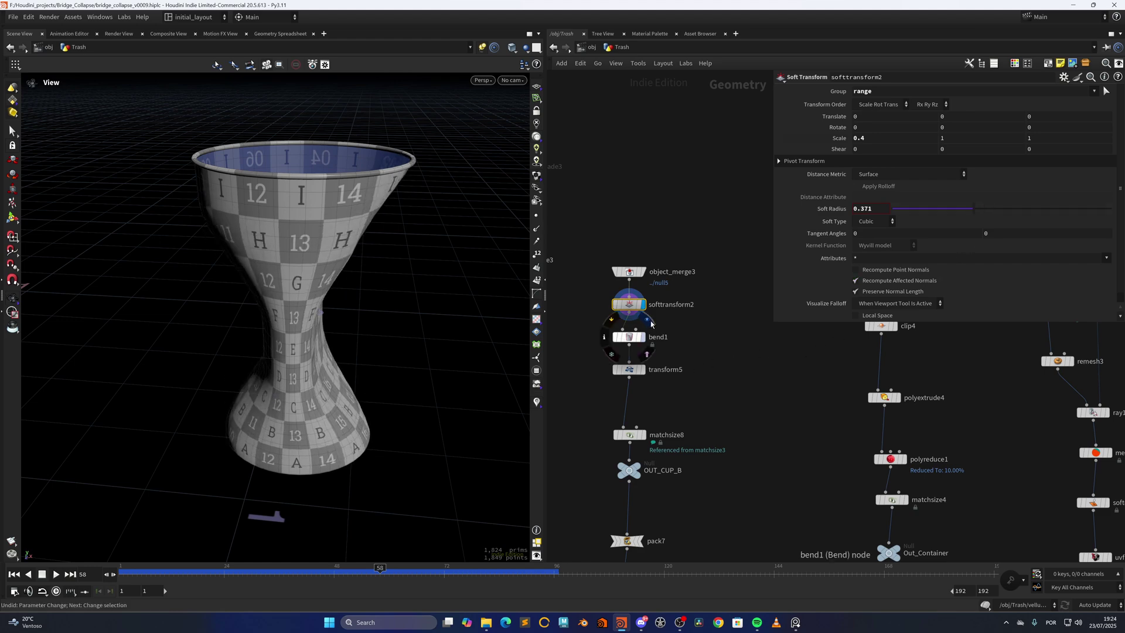
# Display bend1 and transform5, and orbit around the pinched cup laid on its side.
pyautogui.click(643, 337)
pyautogui.click(647, 354)
pyautogui.moveTo(517, 357); pyautogui.dragTo(427, 329)
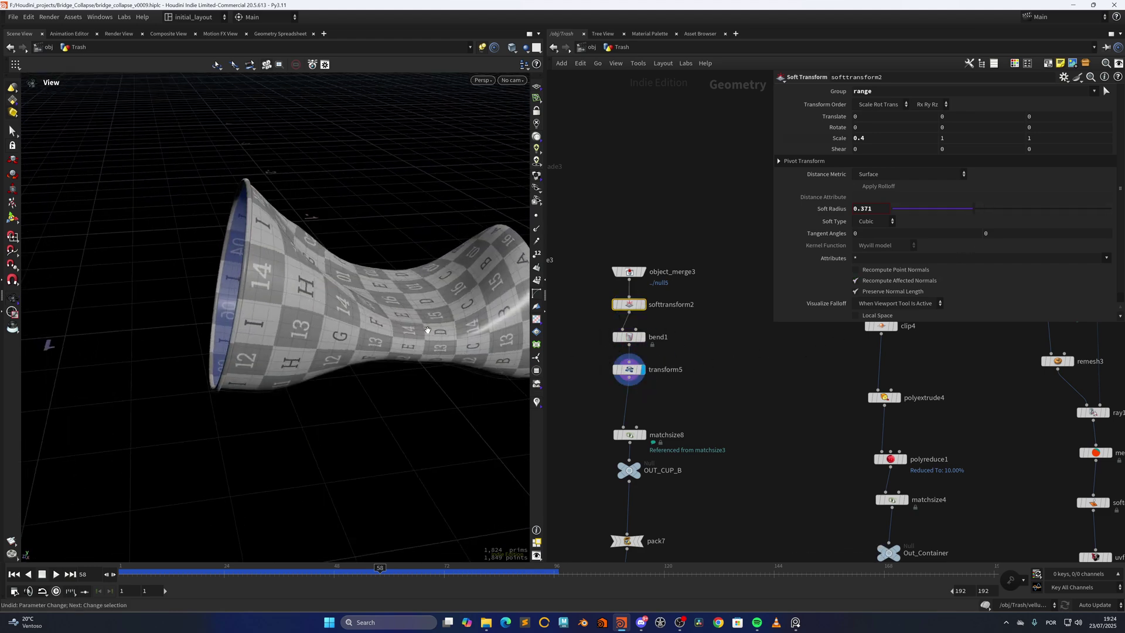
# Display matchsize8 and OUT_CUP_B to inspect the resized second cup variation.
pyautogui.click(645, 434)
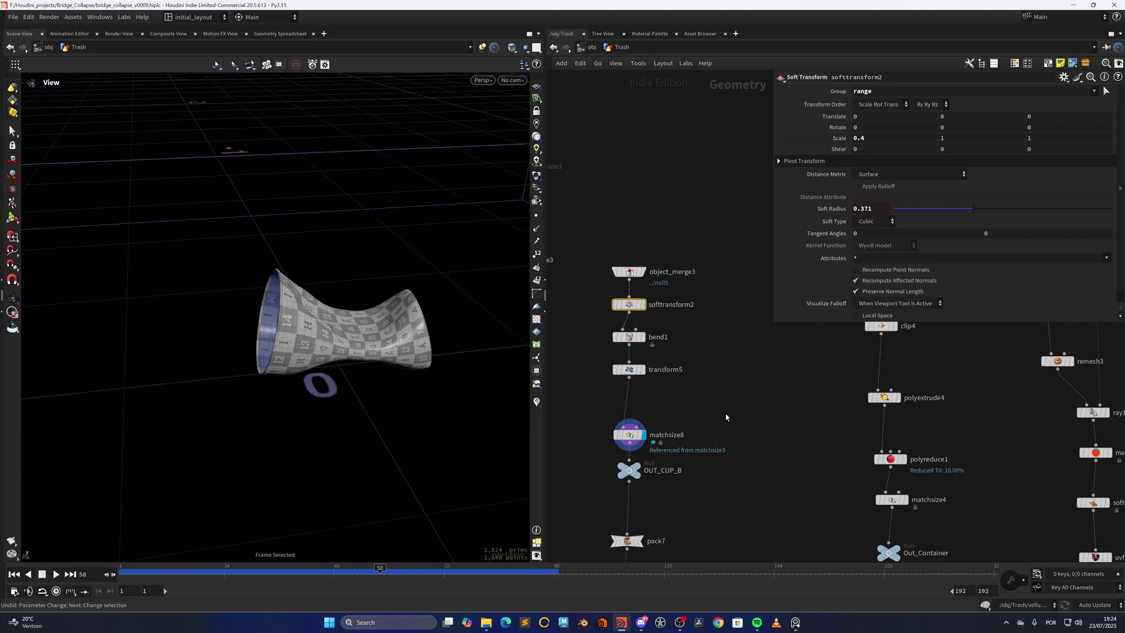
pyautogui.scroll(-5, 705, 403)
pyautogui.click(678, 372)
# Locate the Container branch, display Out_Container and orbit around the finished container with its holes.
pyautogui.scroll(-4, 686, 416)
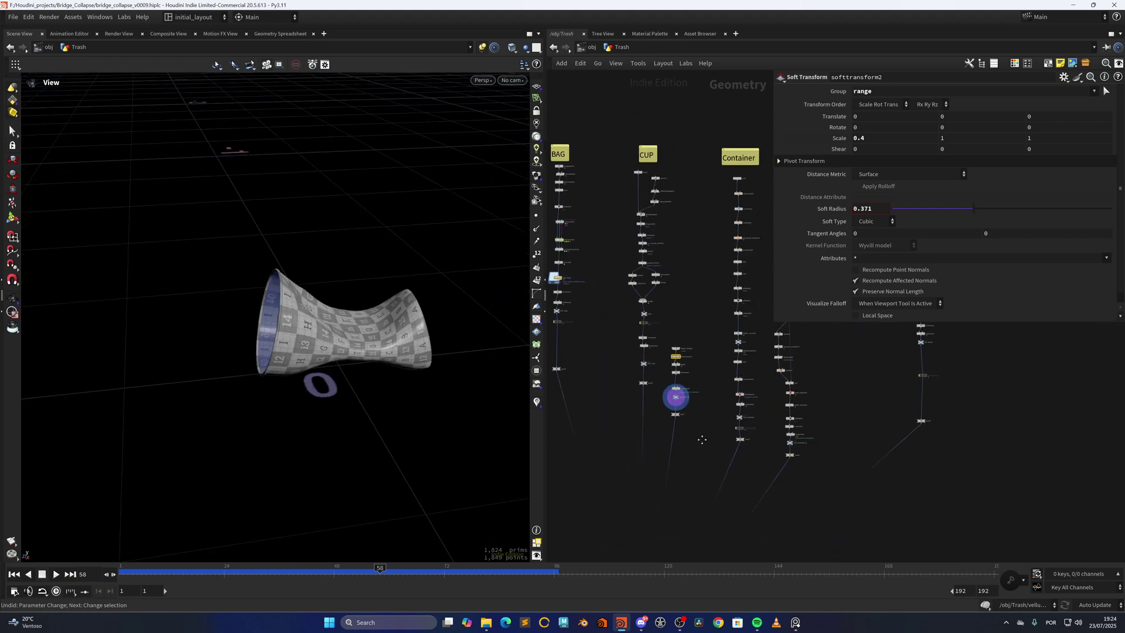
pyautogui.moveTo(701, 439); pyautogui.dragTo(560, 468, button='middle')
pyautogui.scroll(2, 614, 227)
pyautogui.moveTo(622, 213); pyautogui.dragTo(670, 261, button='middle')
pyautogui.scroll(6, 657, 252)
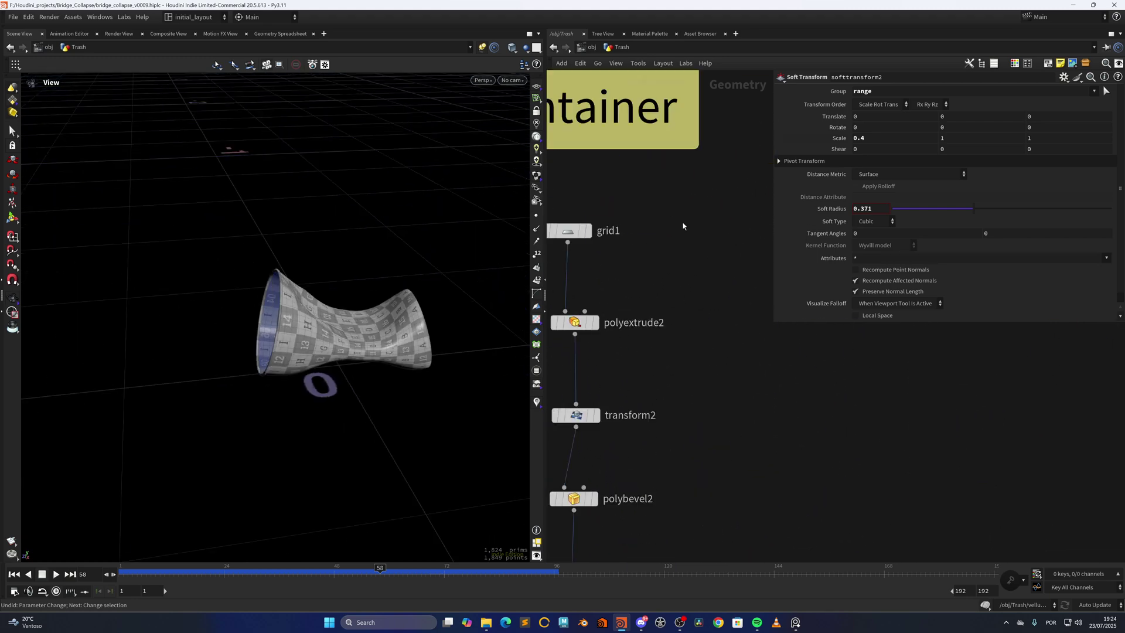
pyautogui.scroll(-6, 697, 335)
pyautogui.moveTo(700, 432); pyautogui.dragTo(682, 118, button='middle')
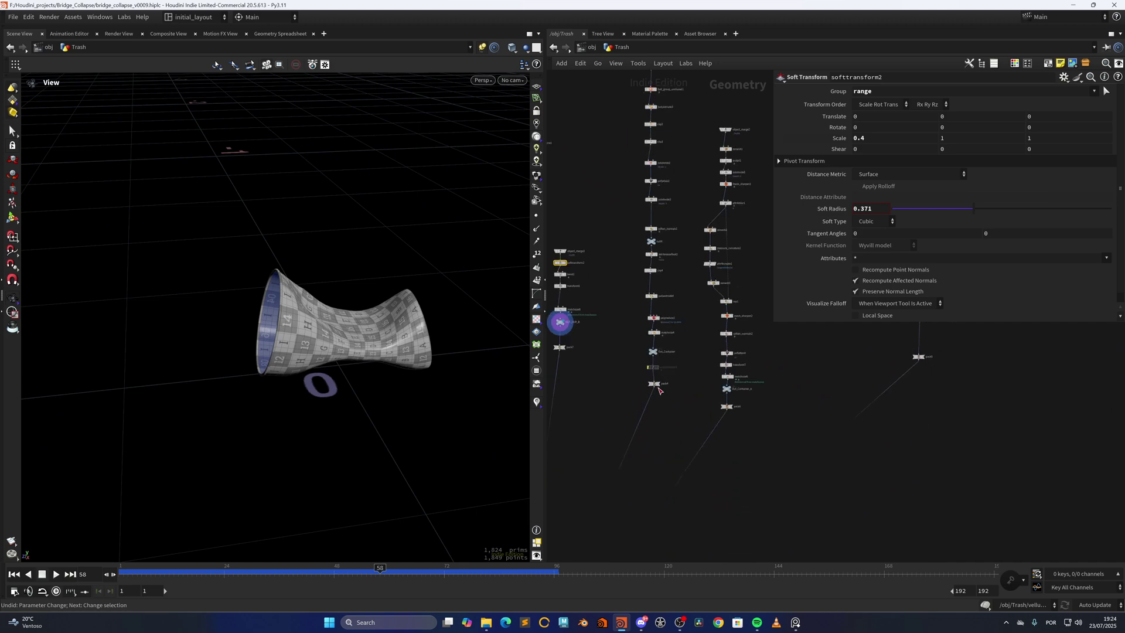
pyautogui.click(656, 352)
pyautogui.press('f')
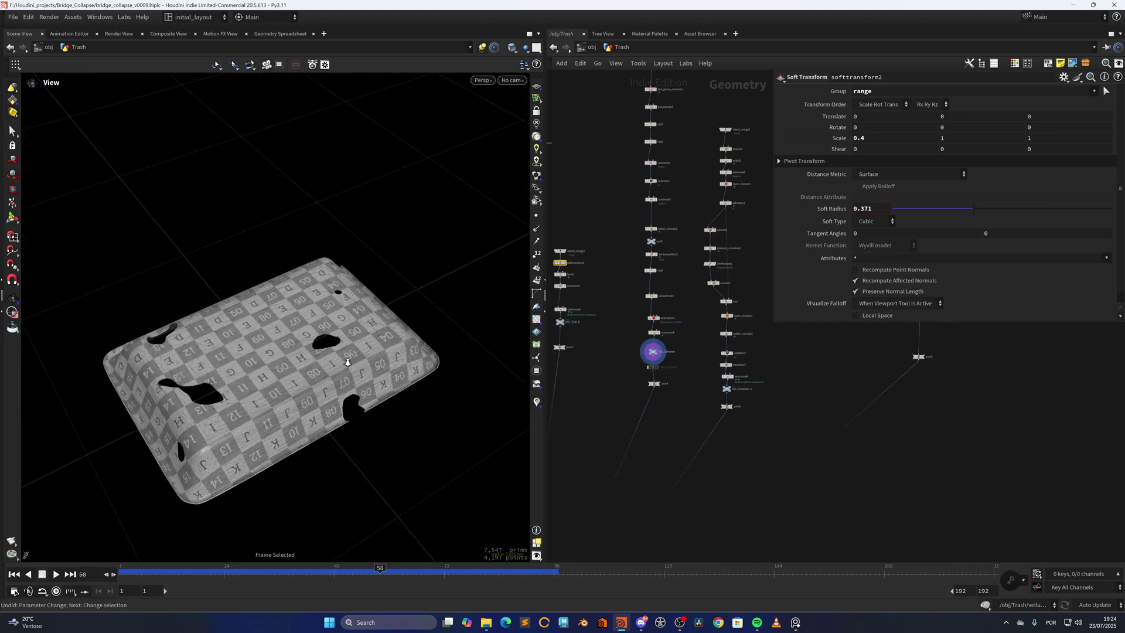
pyautogui.moveTo(348, 362); pyautogui.dragTo(374, 375)
# Display grid1 at the start of the Container branch and inspect the base plane.
pyautogui.moveTo(674, 161); pyautogui.dragTo(692, 501, button='middle')
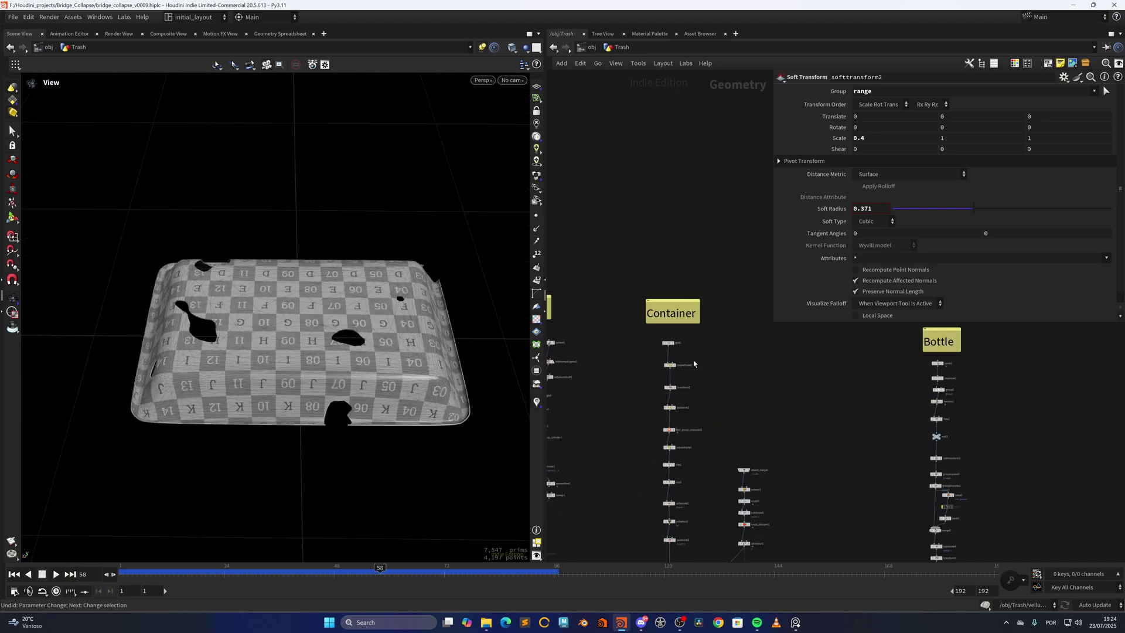
pyautogui.keyDown('alt'); pyautogui.moveTo(349, 449); pyautogui.dragTo(348, 445); pyautogui.keyUp('alt')
pyautogui.scroll(5, 689, 349)
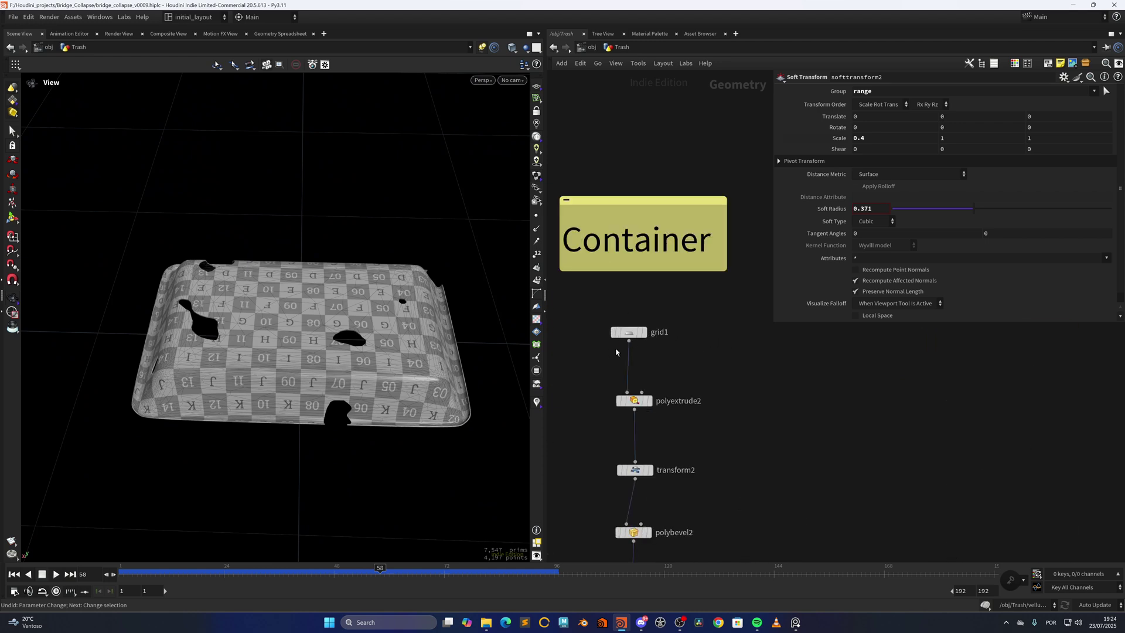
pyautogui.click(648, 318)
pyautogui.moveTo(442, 334); pyautogui.dragTo(423, 372, button='right')
pyautogui.moveTo(423, 373); pyautogui.dragTo(349, 377, button='middle')
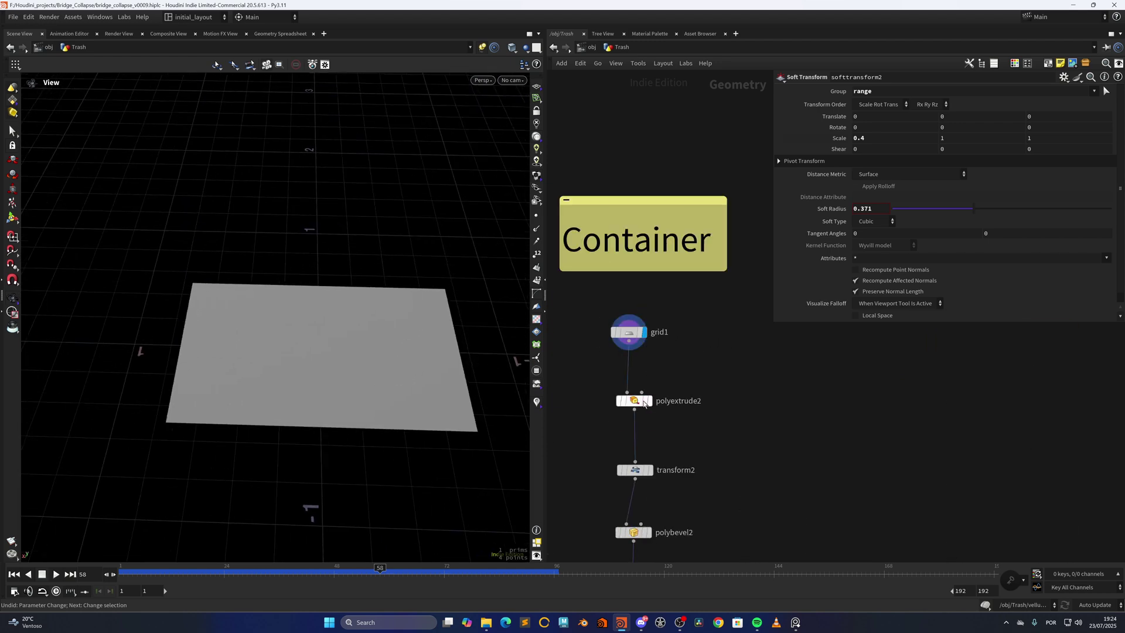
# Display polyextrude2 and examine its inset and front group settings on the container grid.
pyautogui.moveTo(634, 401)
pyautogui.click(654, 385)
pyautogui.moveTo(596, 371); pyautogui.dragTo(652, 423)
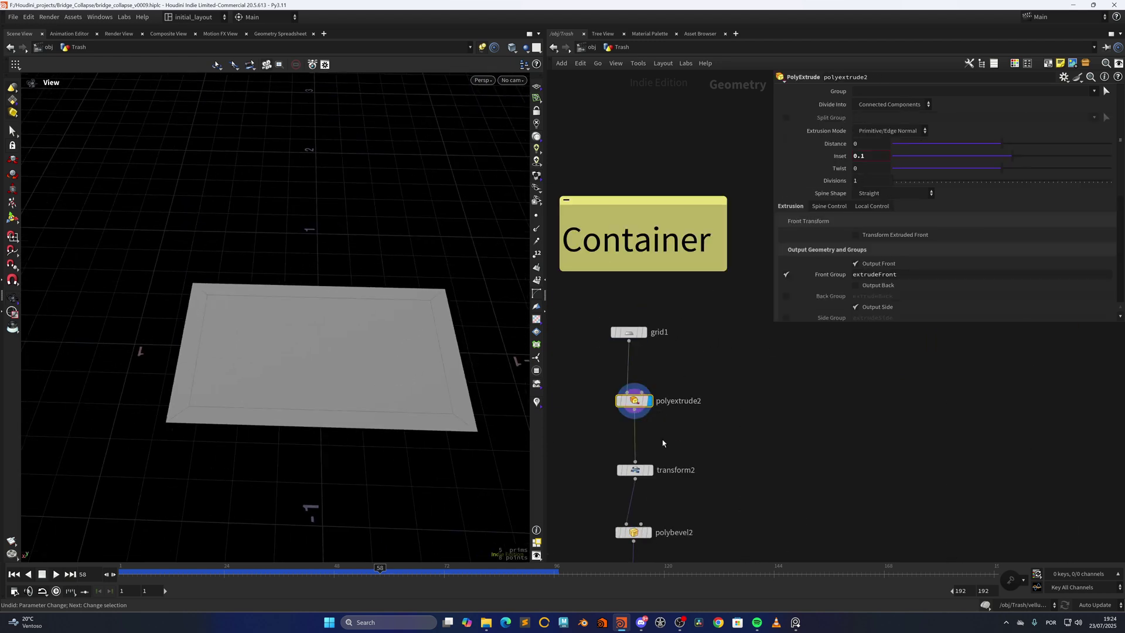
# Display transform2, examine how it raises the extrudeFront group, and orbit around the resulting container shape.
pyautogui.moveTo(663, 444); pyautogui.dragTo(671, 396, button='middle')
pyautogui.moveTo(644, 422)
pyautogui.click(663, 406)
pyautogui.moveTo(613, 410); pyautogui.dragTo(680, 439)
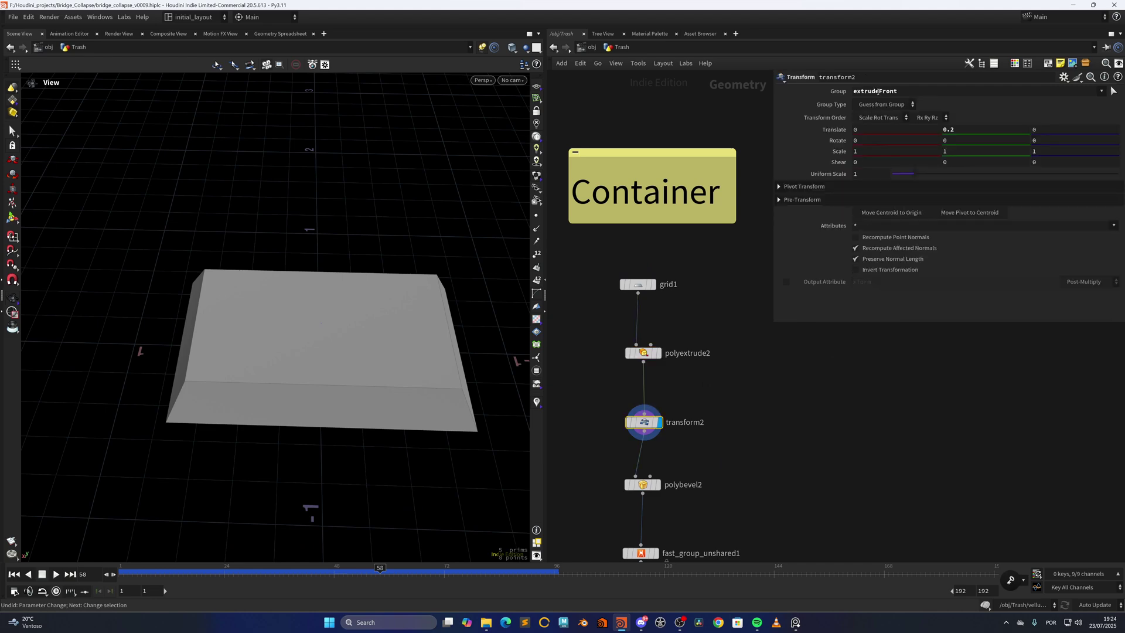
pyautogui.moveTo(452, 389); pyautogui.dragTo(445, 363)
pyautogui.moveTo(670, 459); pyautogui.dragTo(663, 374, button='middle')
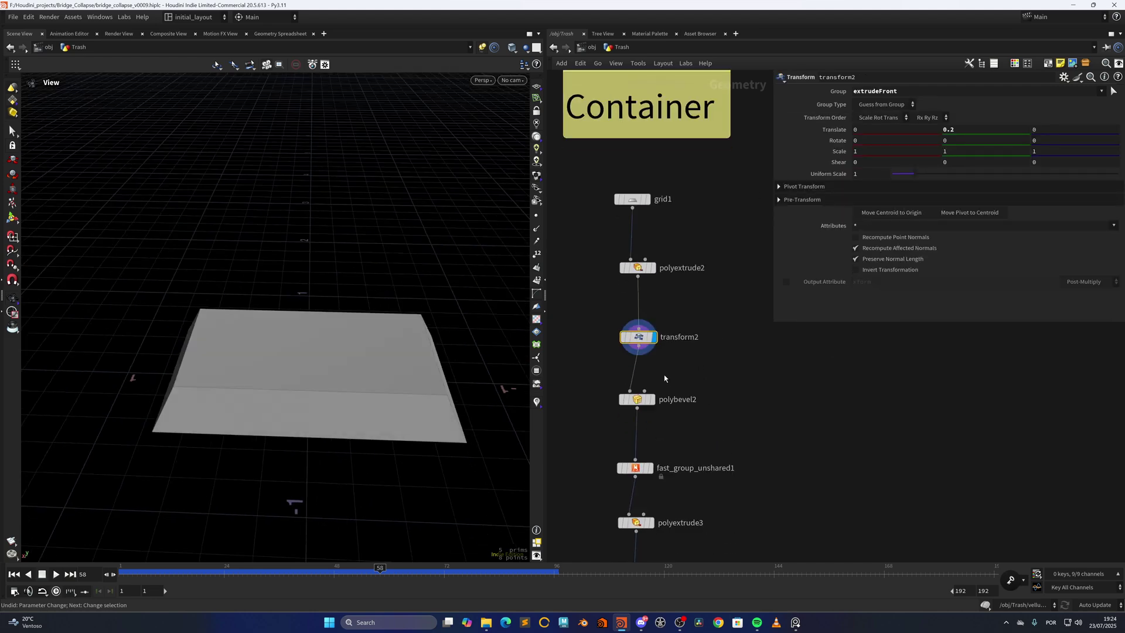
# Display polybevel2, orbit around the rounded container and examine the bevel's distance, round shape and divisions.
pyautogui.moveTo(637, 399)
pyautogui.click(655, 383)
pyautogui.moveTo(382, 370); pyautogui.dragTo(432, 392)
pyautogui.click(637, 400)
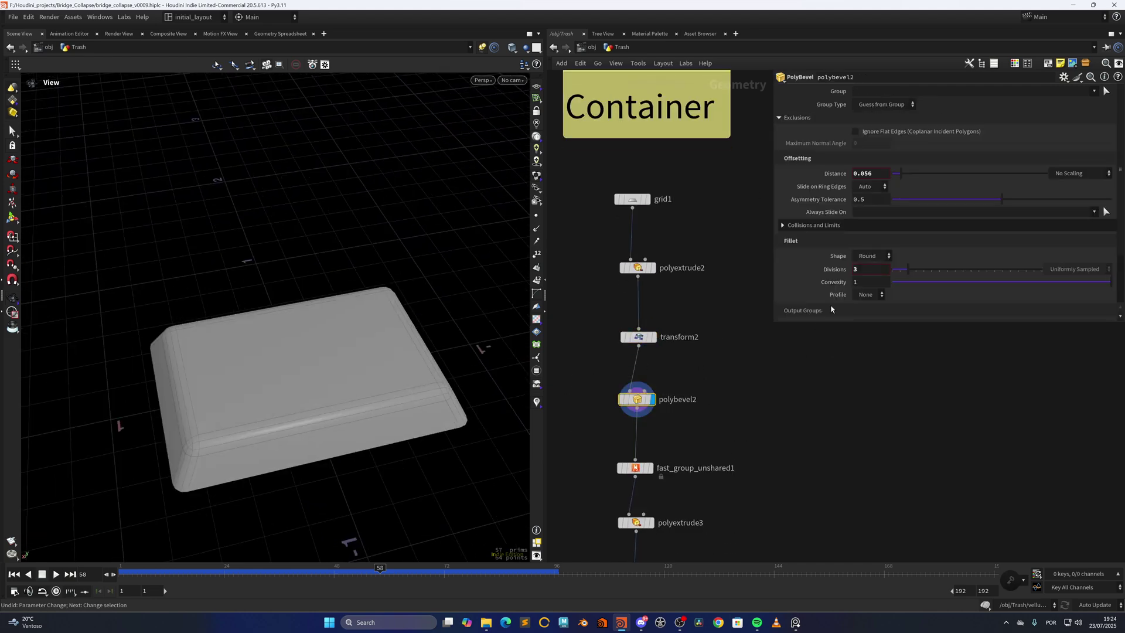
# Display fast_group_unshared1 and examine its edge group type and the unshared output group on the container's border.
pyautogui.moveTo(756, 453); pyautogui.dragTo(743, 357, button='middle')
pyautogui.click(639, 370)
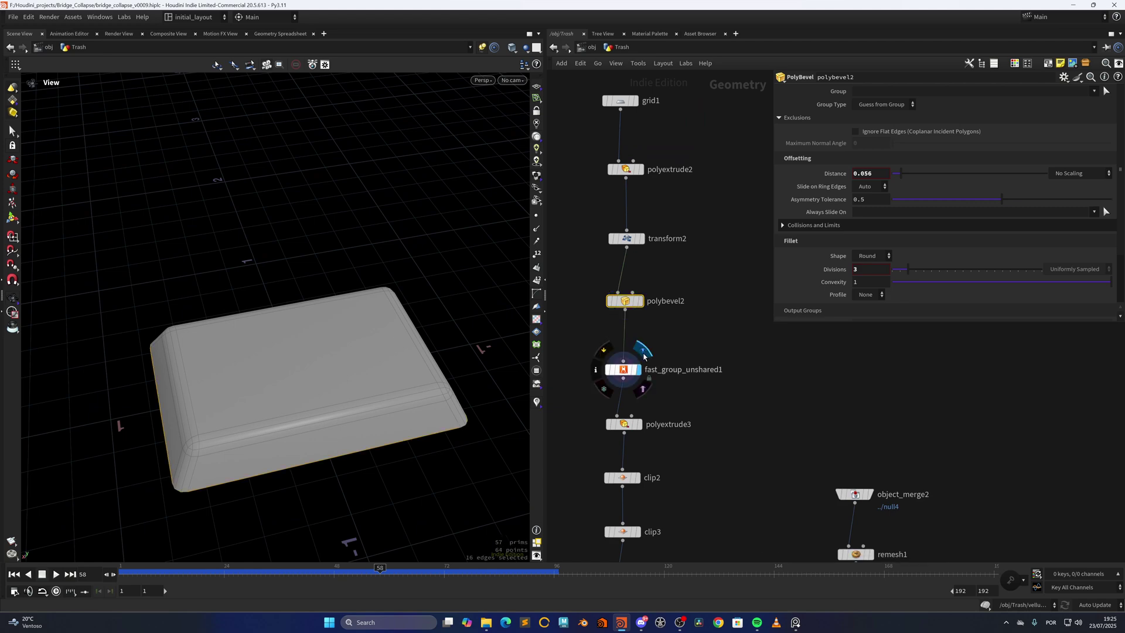
pyautogui.moveTo(658, 408); pyautogui.dragTo(667, 341, button='middle')
pyautogui.click(632, 302)
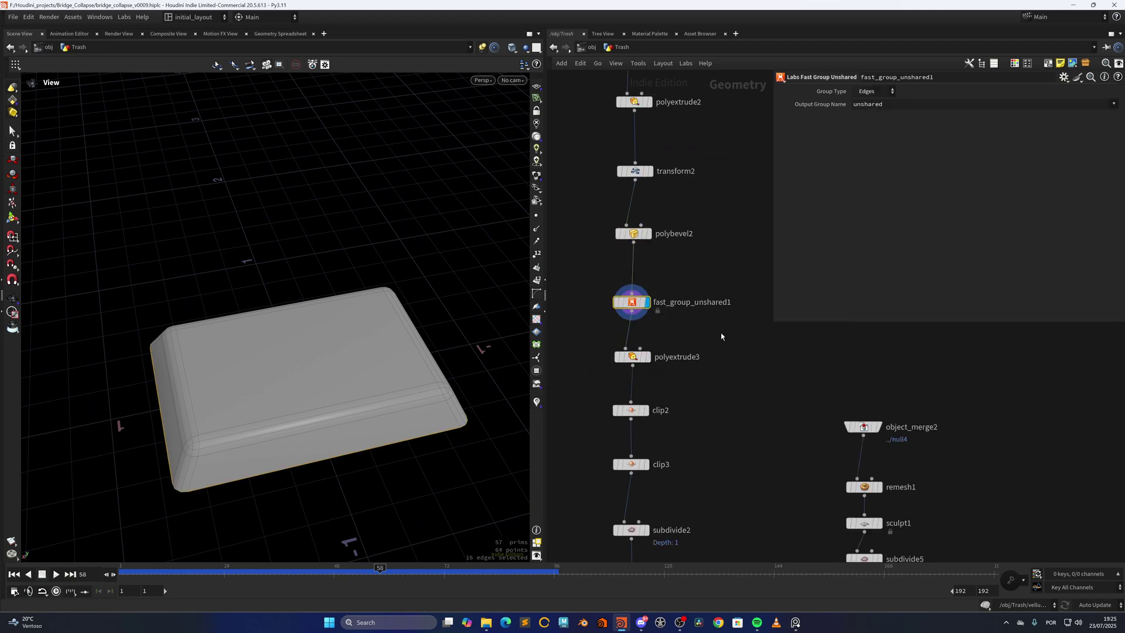
# Display polyextrude3 and inspect the curved rim extruded from the unshared edges in a close side view.
pyautogui.click(647, 356)
pyautogui.click(633, 357)
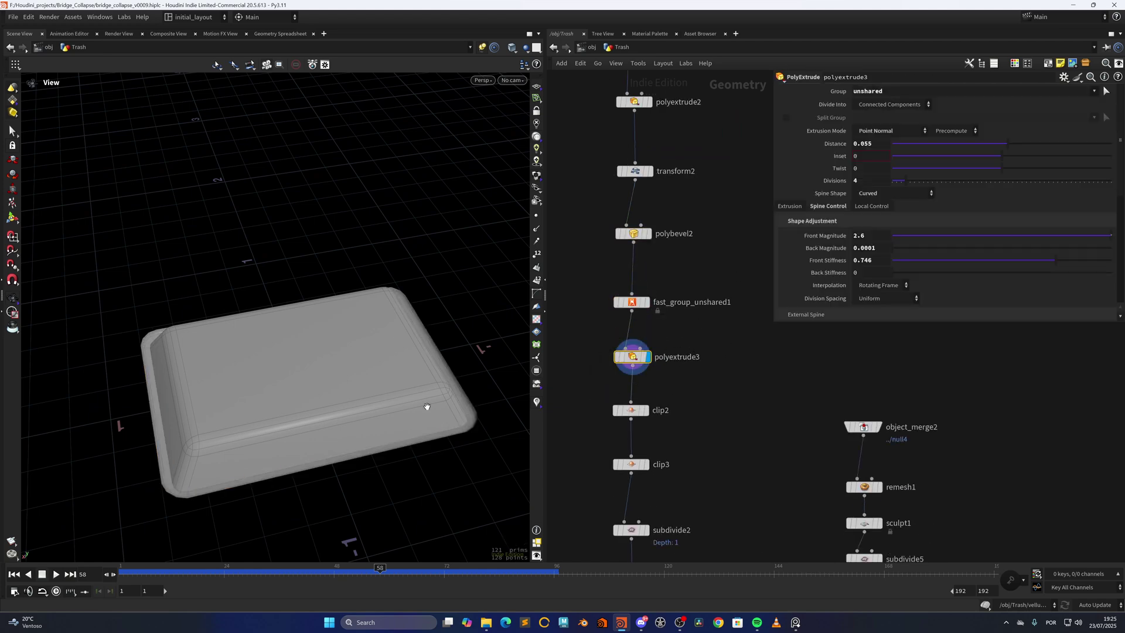
pyautogui.moveTo(427, 405); pyautogui.dragTo(311, 362)
pyautogui.moveTo(180, 438); pyautogui.dragTo(249, 431, button='right')
pyautogui.moveTo(249, 432); pyautogui.dragTo(269, 452)
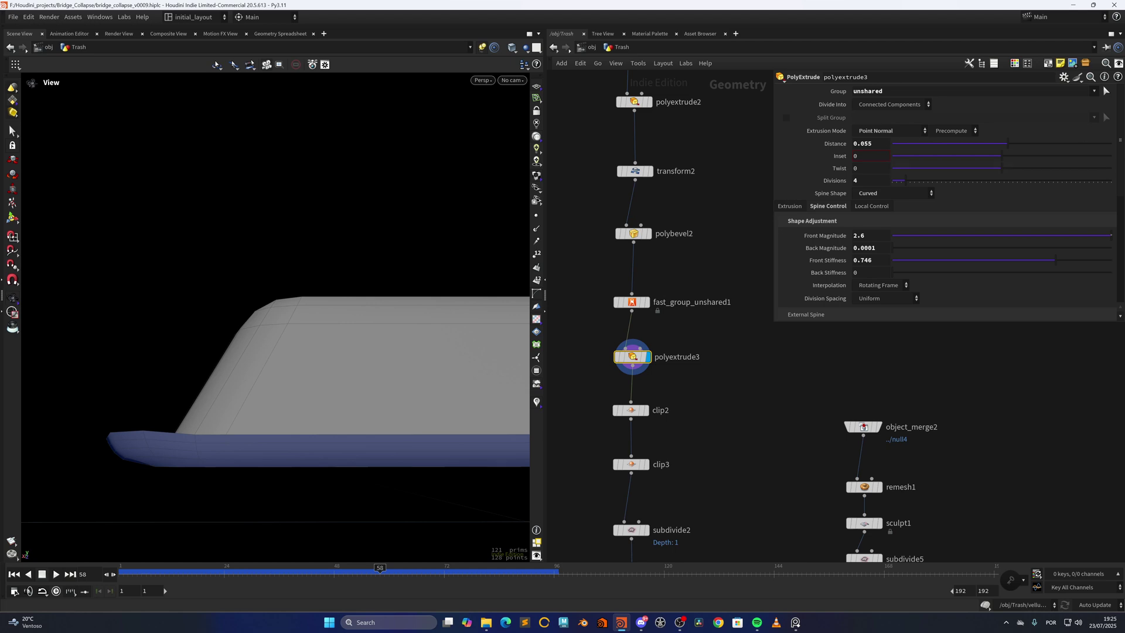
# Examine polyextrude3's spine shape options, extrusion settings, and the spine's magnitude and stiffness controls, keeping the Curved shape.
pyautogui.click(888, 194)
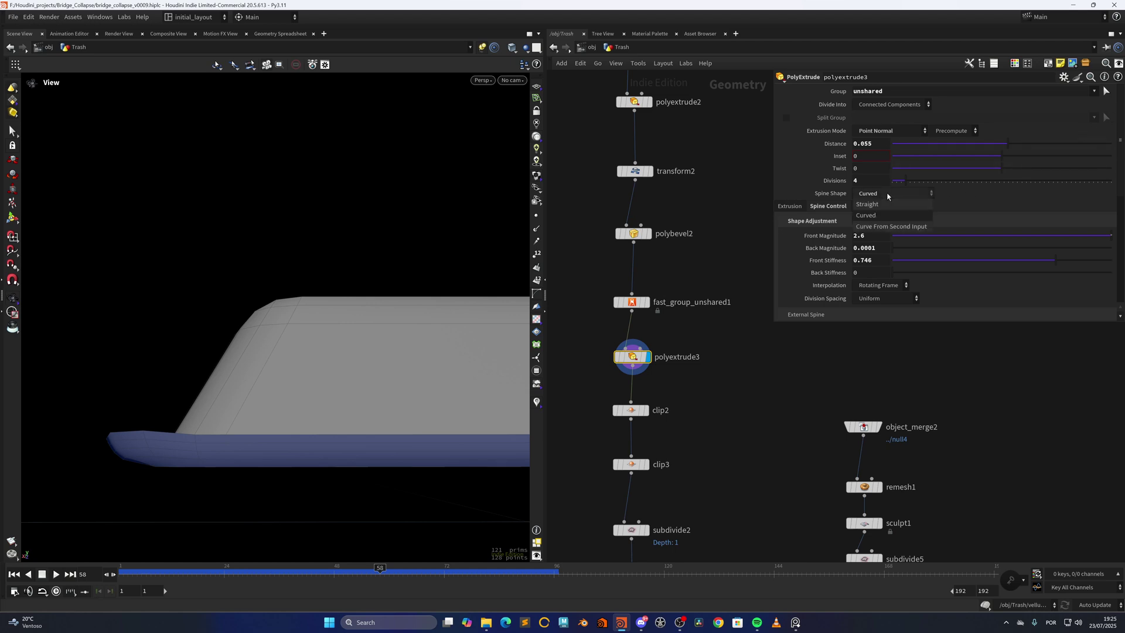
pyautogui.click(877, 204)
pyautogui.click(884, 216)
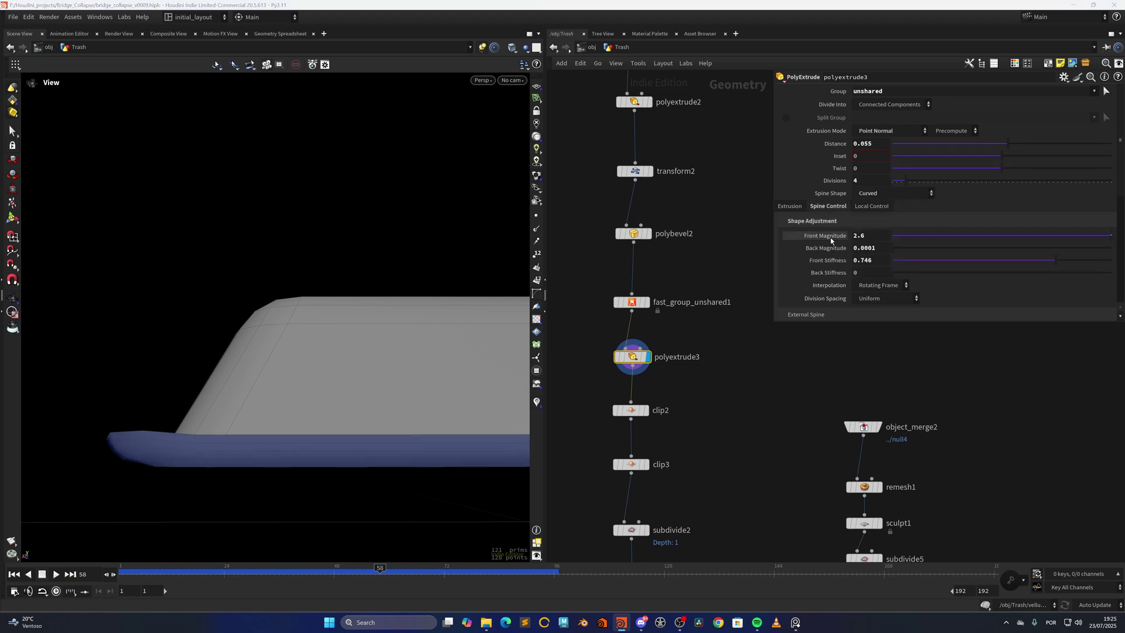
pyautogui.click(794, 207)
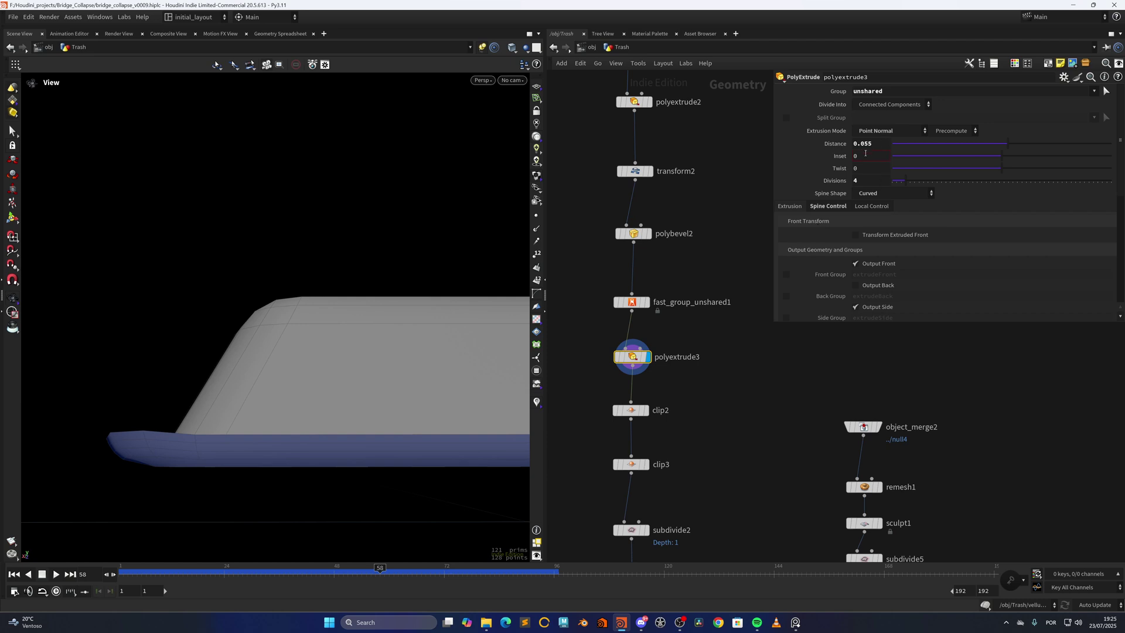
pyautogui.click(823, 208)
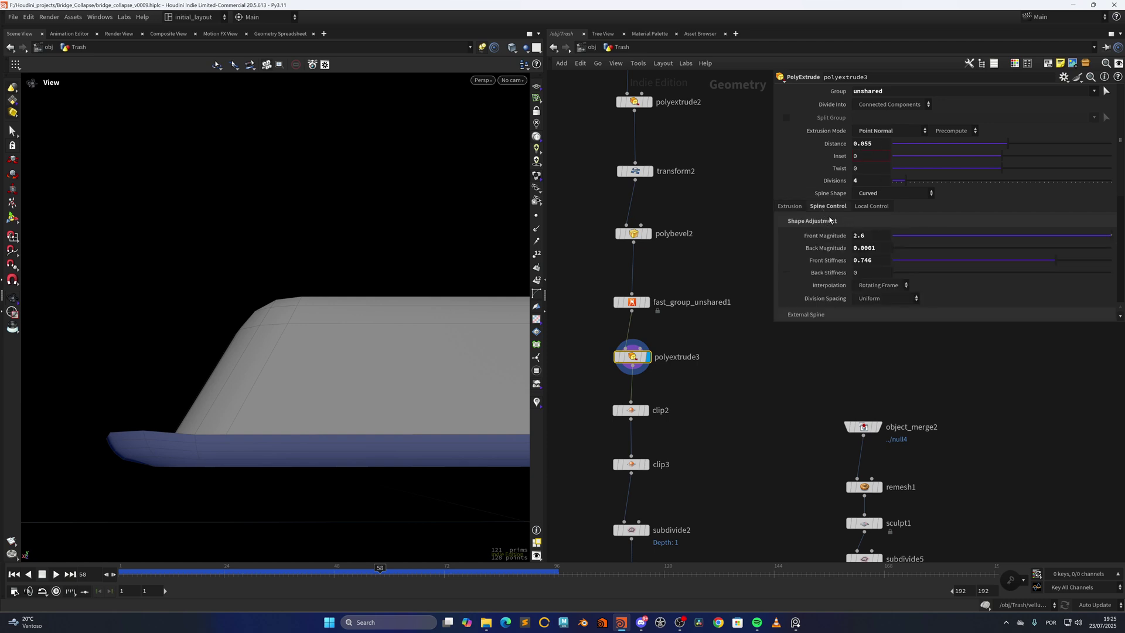
pyautogui.moveTo(870, 238); pyautogui.dragTo(893, 251, button='middle')
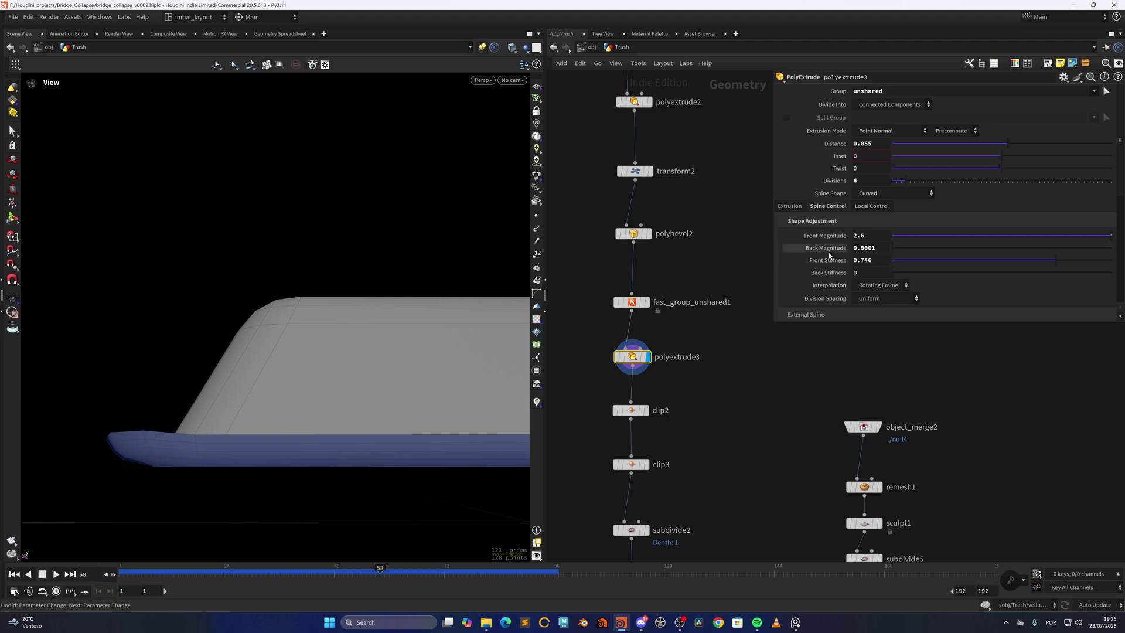
# Display clip2 and clip3 in turn and orbit around the container to inspect its mesh.
pyautogui.scroll(-3, 689, 325)
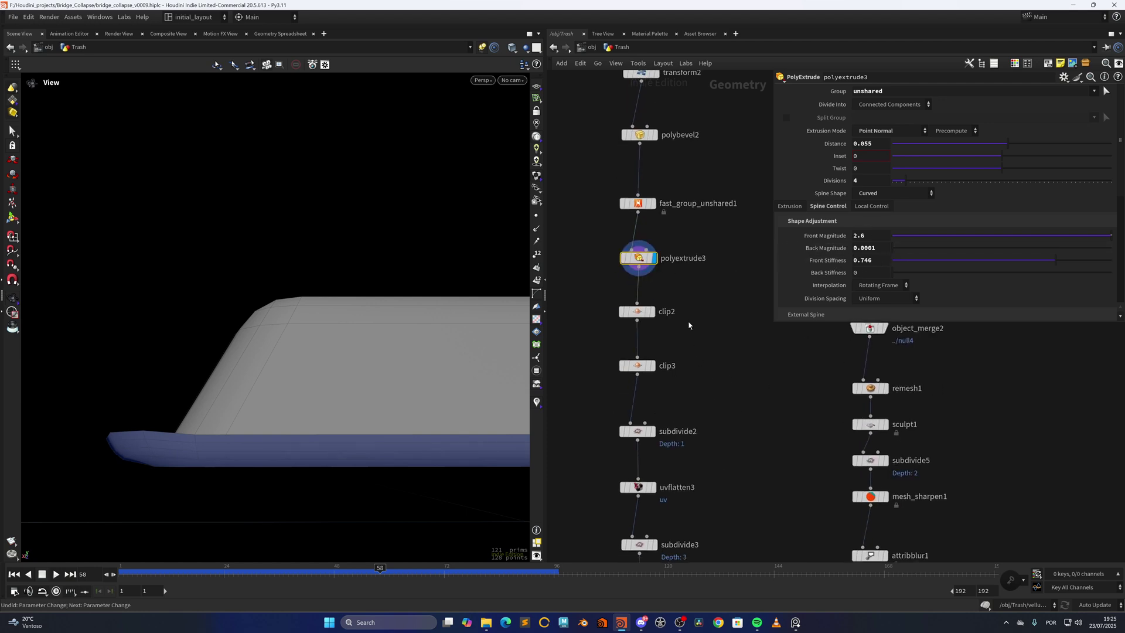
pyautogui.click(658, 297)
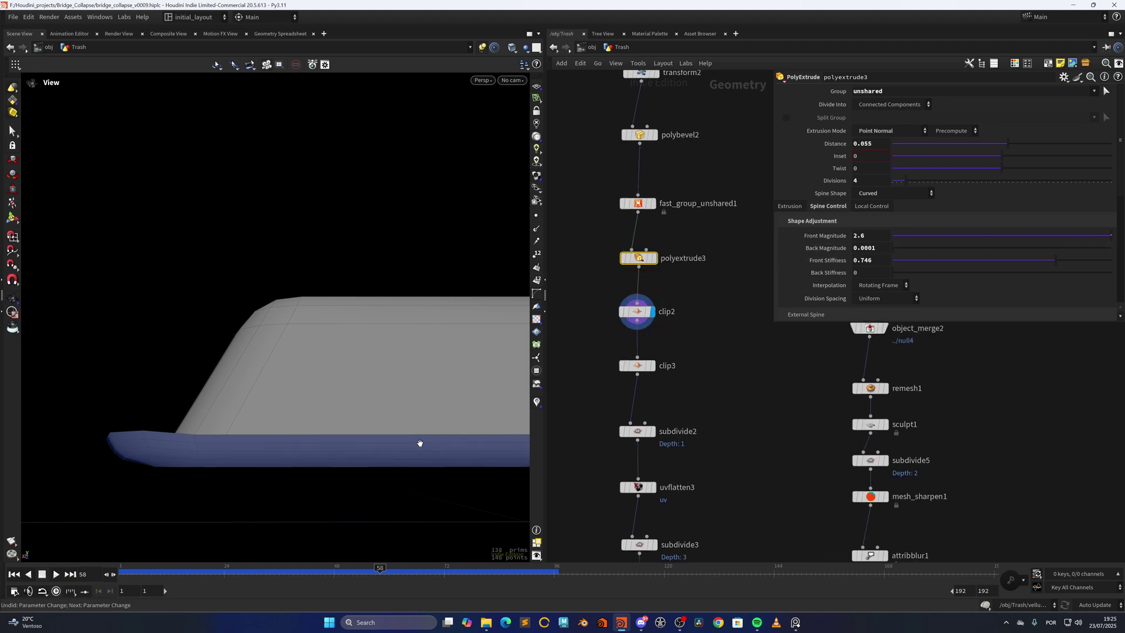
pyautogui.moveTo(420, 444); pyautogui.dragTo(250, 411)
pyautogui.click(654, 368)
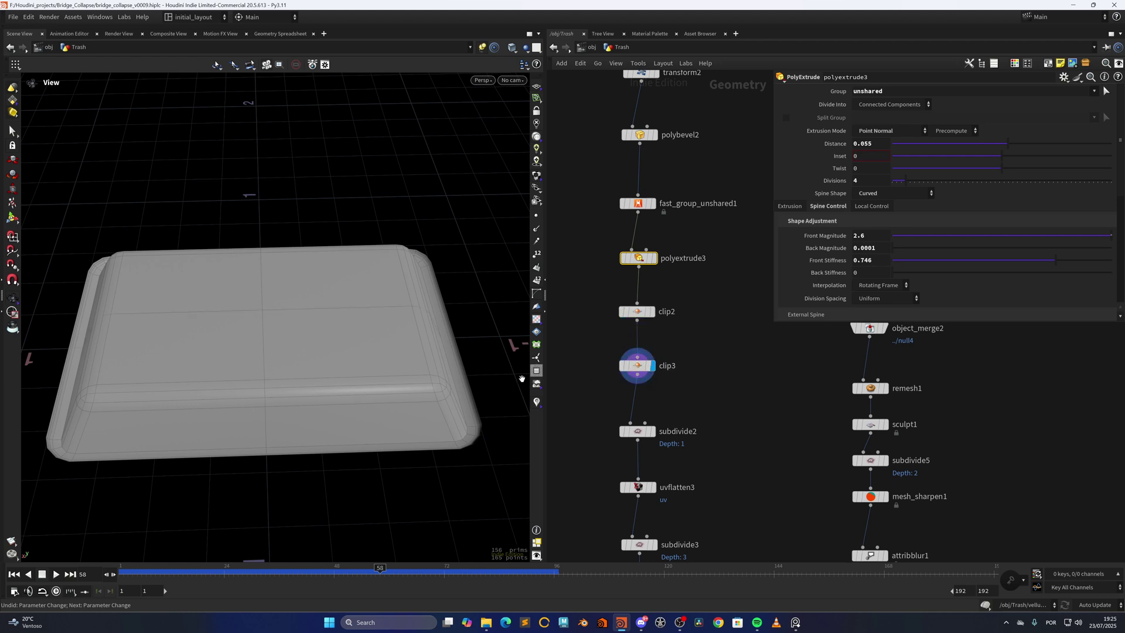
pyautogui.scroll(-2, 390, 396)
pyautogui.moveTo(364, 395); pyautogui.dragTo(440, 410)
# Display subdivide2 and uvflatten3, examining the smoothed mesh and the UV Flatten settings with the checker pattern on the container.
pyautogui.click(658, 415)
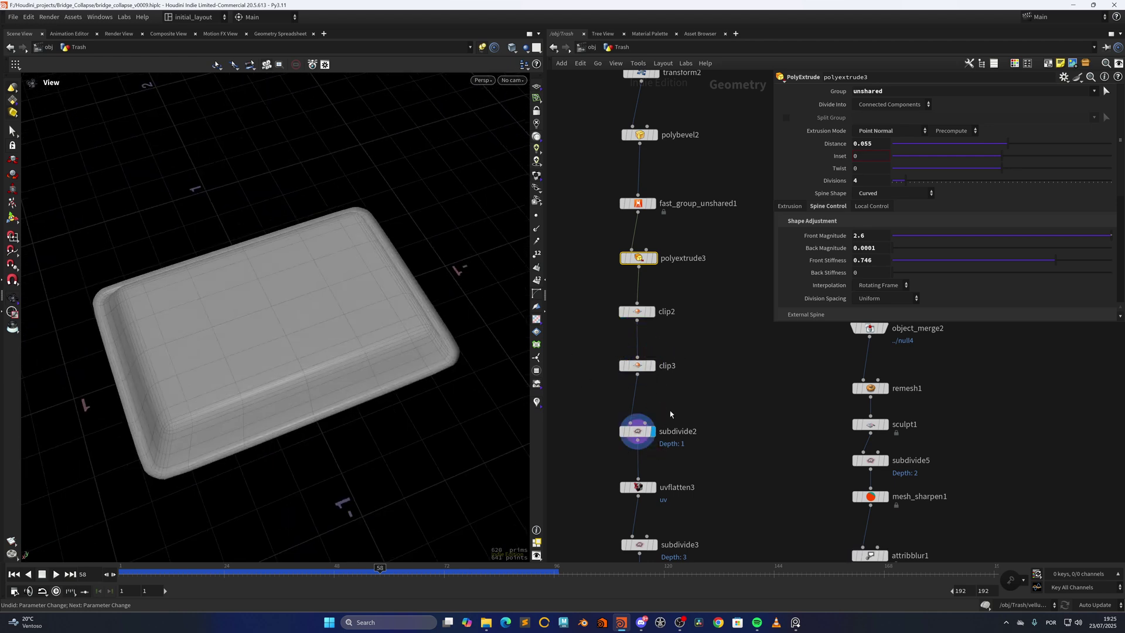
pyautogui.moveTo(691, 459); pyautogui.dragTo(690, 365, button='middle')
pyautogui.click(657, 377)
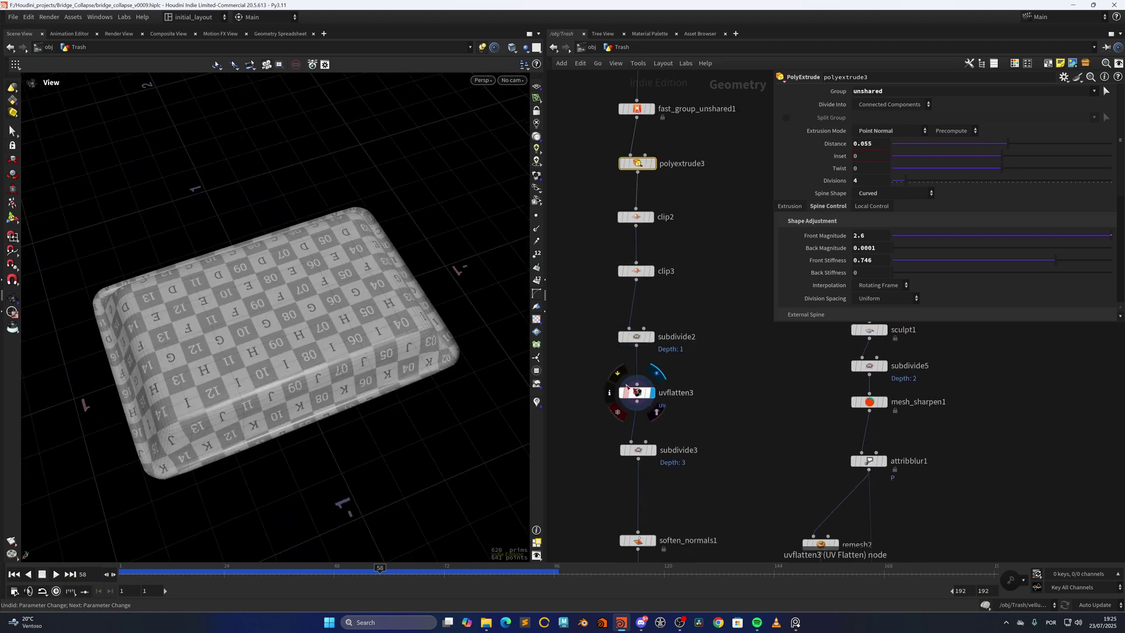
pyautogui.click(636, 393)
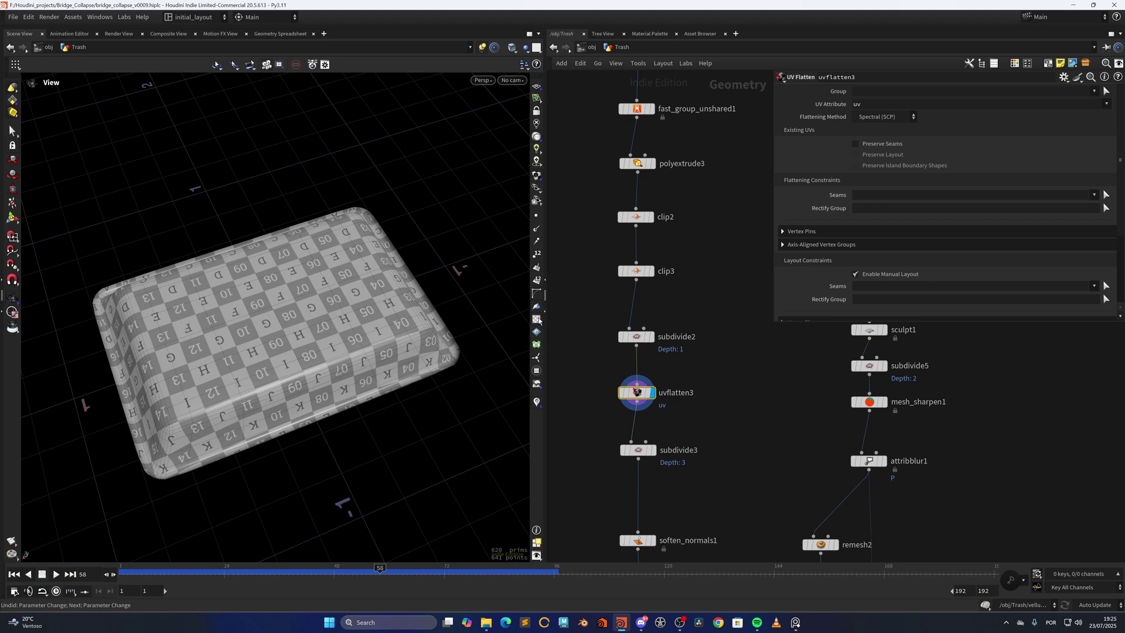
pyautogui.keyDown('alt'); pyautogui.moveTo(284, 341); pyautogui.dragTo(342, 369); pyautogui.keyUp('alt')
# Display subdivide3 and soften_normals1 to inspect the denser, smoothed container surface.
pyautogui.moveTo(689, 419); pyautogui.dragTo(703, 364, button='middle')
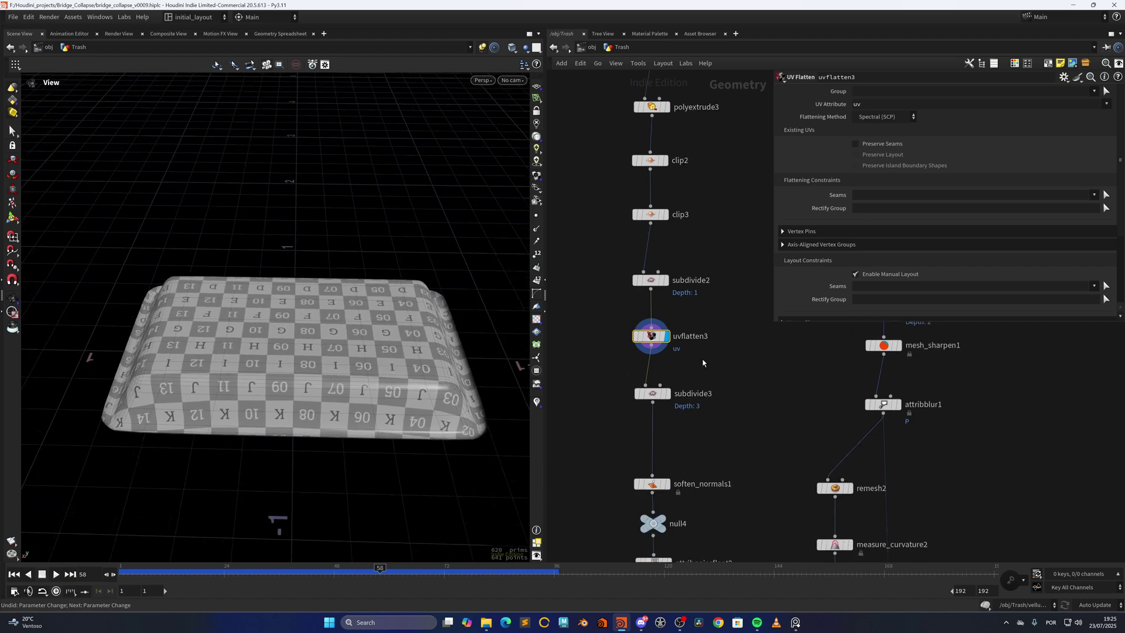
pyautogui.click(667, 393)
pyautogui.moveTo(690, 478); pyautogui.dragTo(684, 355, button='middle')
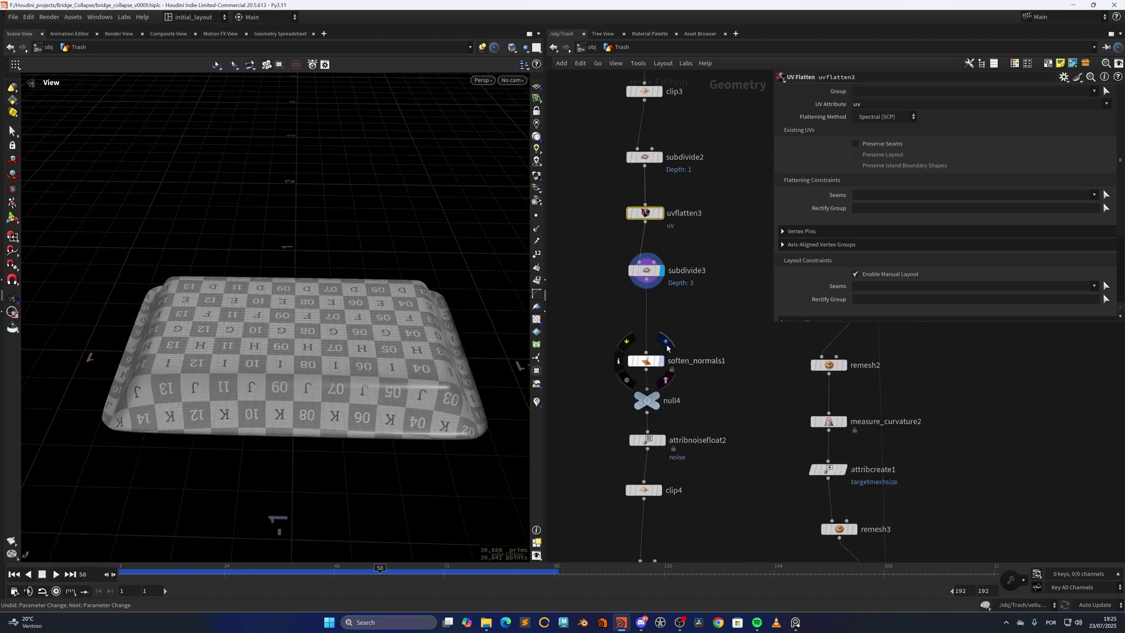
pyautogui.click(667, 348)
# Display attribnoisefloat2 and visualize its noise attribute on the container, turning the visualization off again.
pyautogui.click(668, 420)
pyautogui.click(619, 440)
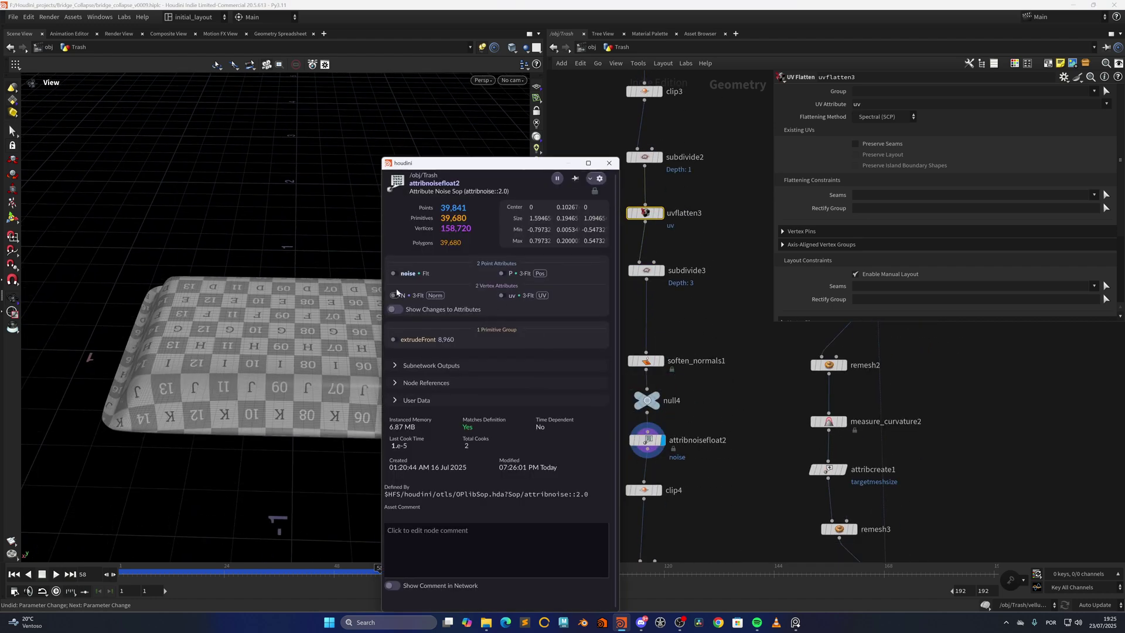
pyautogui.click(393, 273)
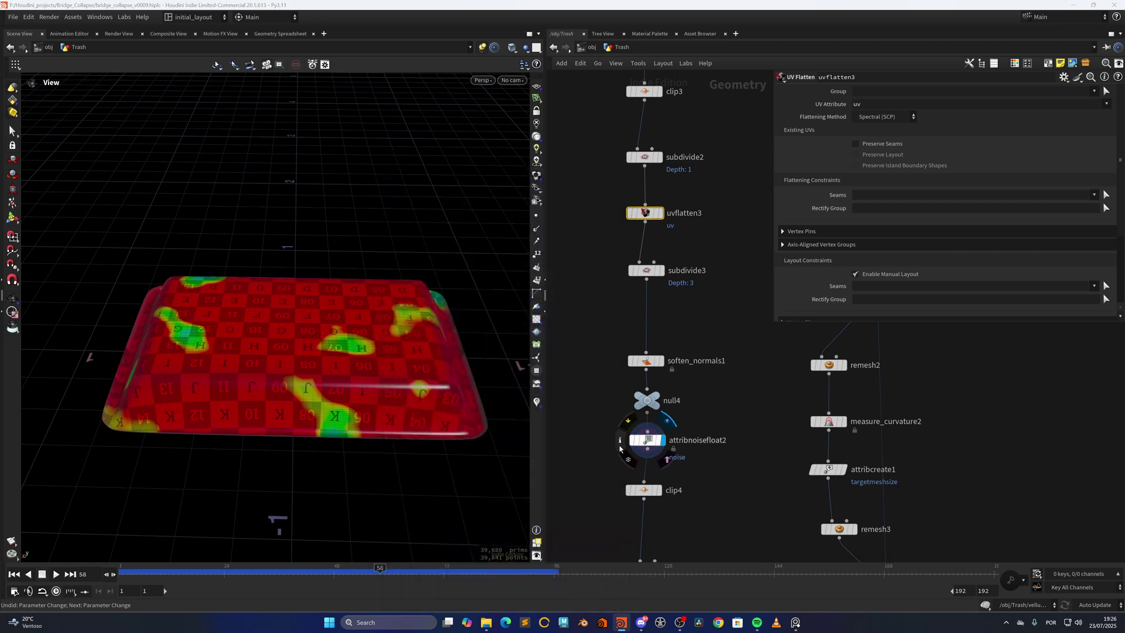
pyautogui.click(619, 440)
pyautogui.click(394, 273)
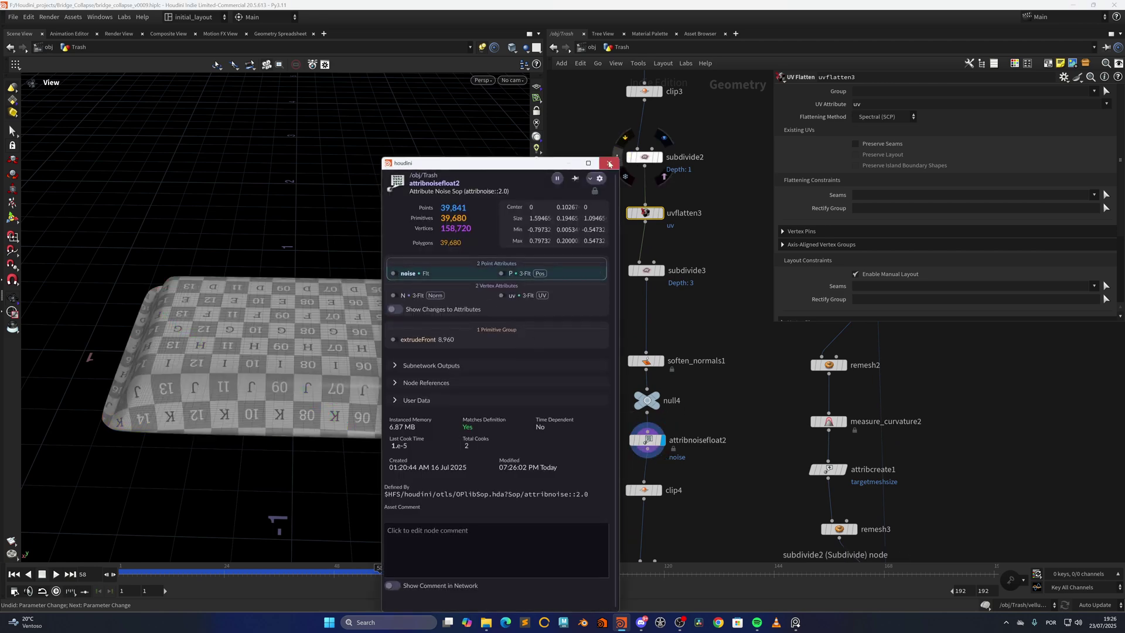
# Display clip4, examine its clipping by the noise attribute, and view the holes from above.
pyautogui.click(658, 490)
pyautogui.moveTo(609, 482); pyautogui.dragTo(746, 530)
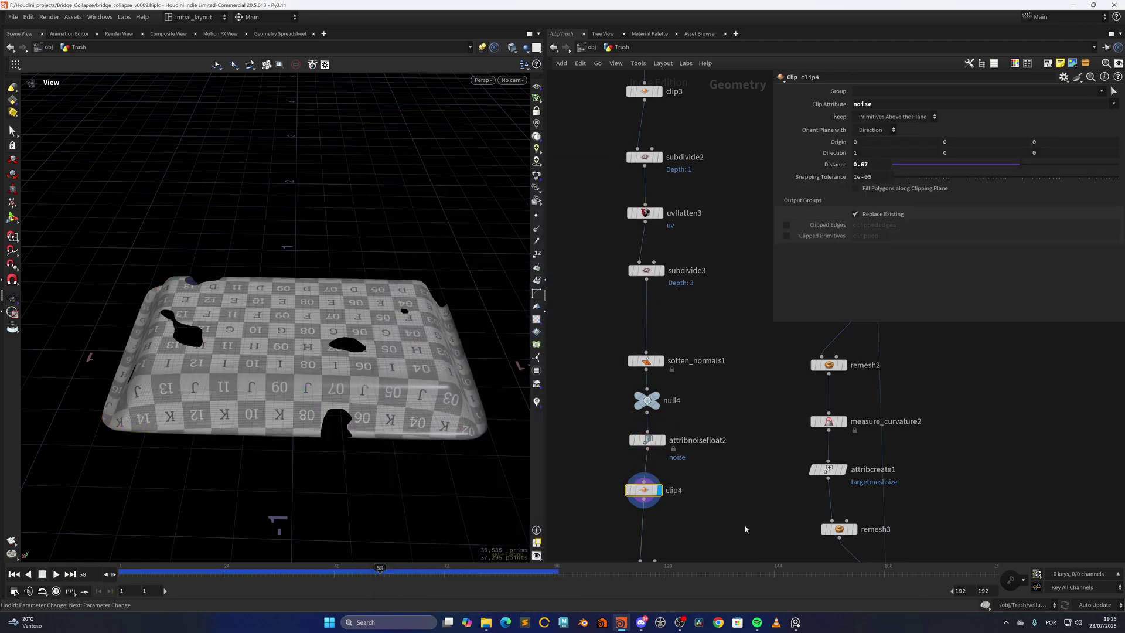
pyautogui.moveTo(307, 323); pyautogui.dragTo(328, 410)
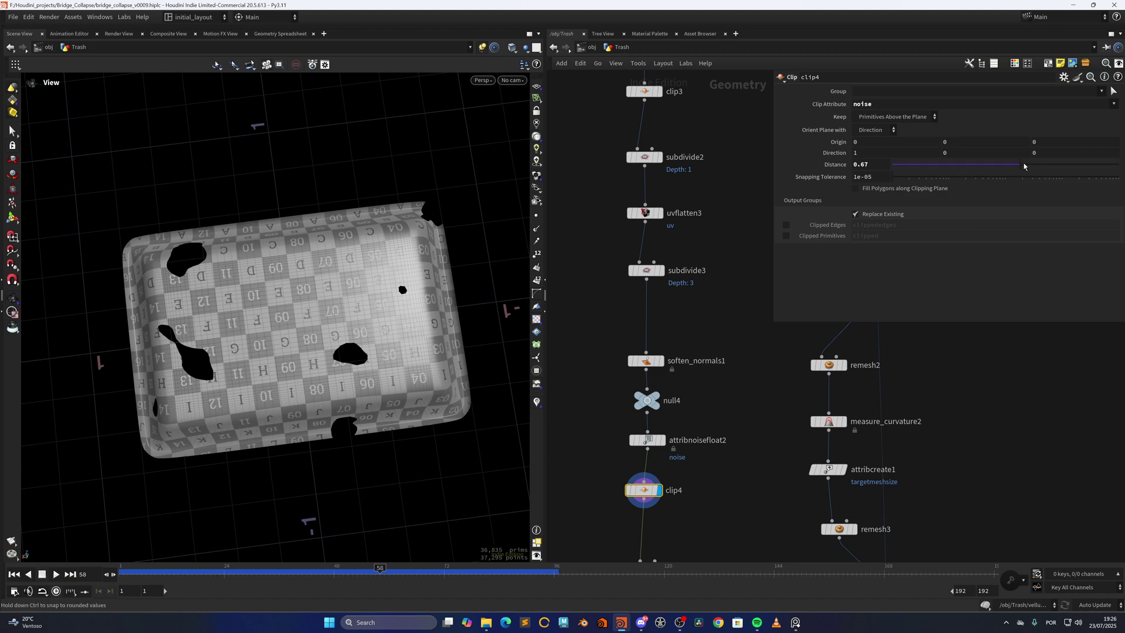
# Try a different clipping distance on clip4, undo the change and look over the container's holes.
pyautogui.moveTo(1024, 166); pyautogui.dragTo(1040, 177)
pyautogui.hotkey('ctrl', 'z')
pyautogui.moveTo(351, 381); pyautogui.dragTo(303, 353)
pyautogui.scroll(3, 316, 353)
pyautogui.scroll(-2, 323, 410)
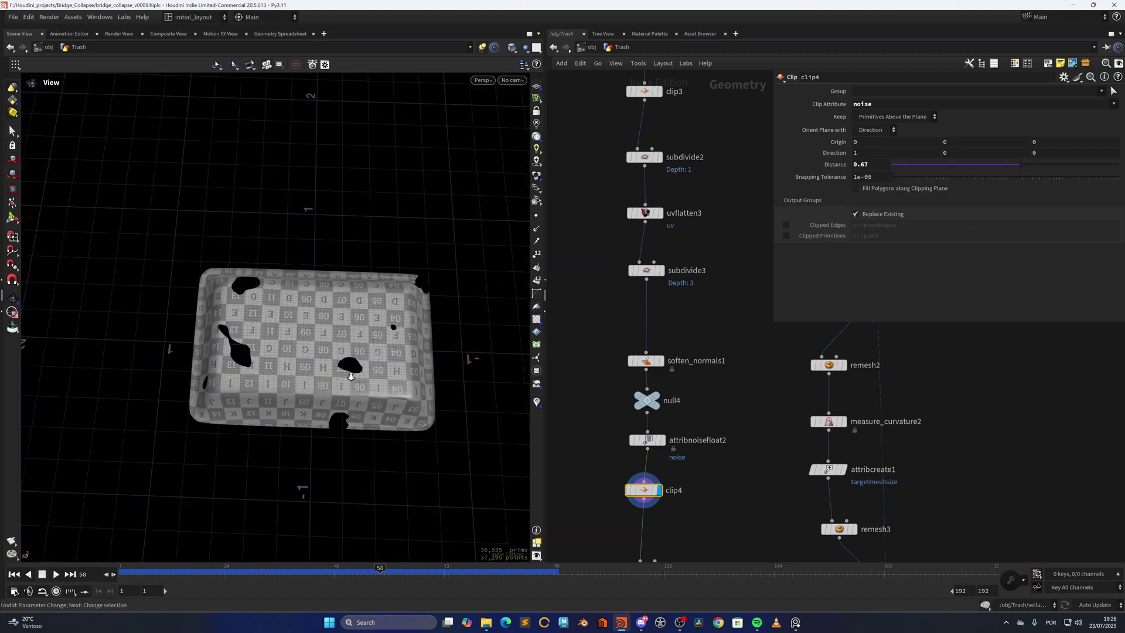
# Display polyextrude4 and examine the thickness it gives the container, including its distance, divisions and back output.
pyautogui.moveTo(701, 502); pyautogui.dragTo(700, 263, button='middle')
pyautogui.click(662, 328)
pyautogui.scroll(2, 346, 343)
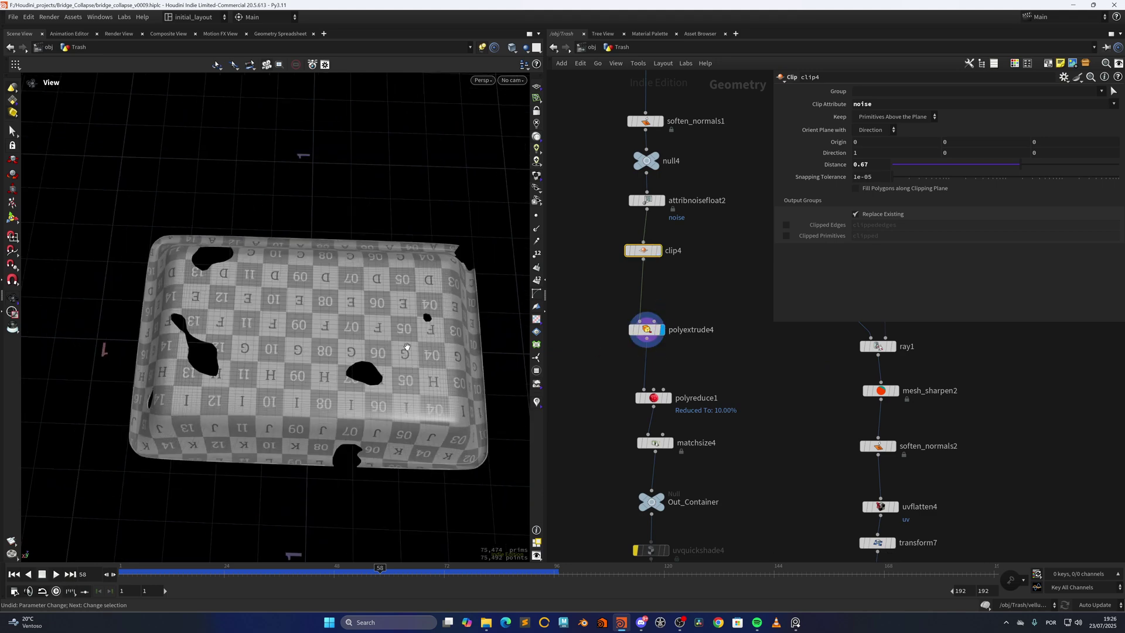
pyautogui.moveTo(407, 349); pyautogui.dragTo(404, 237)
pyautogui.click(647, 330)
pyautogui.moveTo(711, 409); pyautogui.dragTo(704, 338, button='middle')
# Display polyreduce1 and inspect the reduced container mesh and its UV pattern up close and from several angles.
pyautogui.moveTo(655, 319)
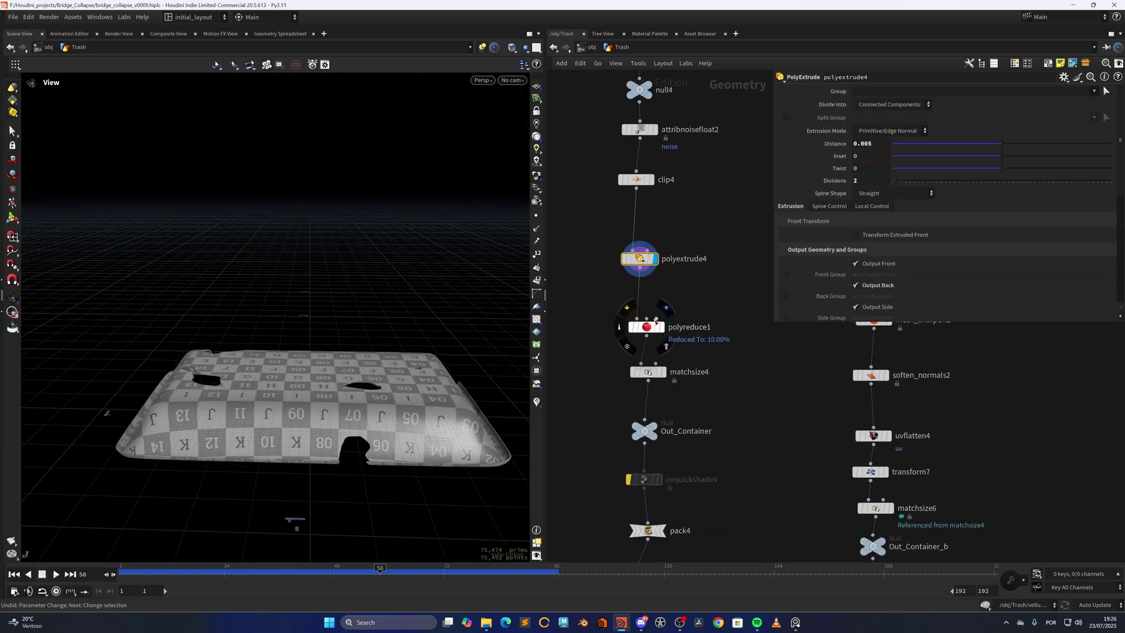
pyautogui.moveTo(356, 347); pyautogui.dragTo(375, 384)
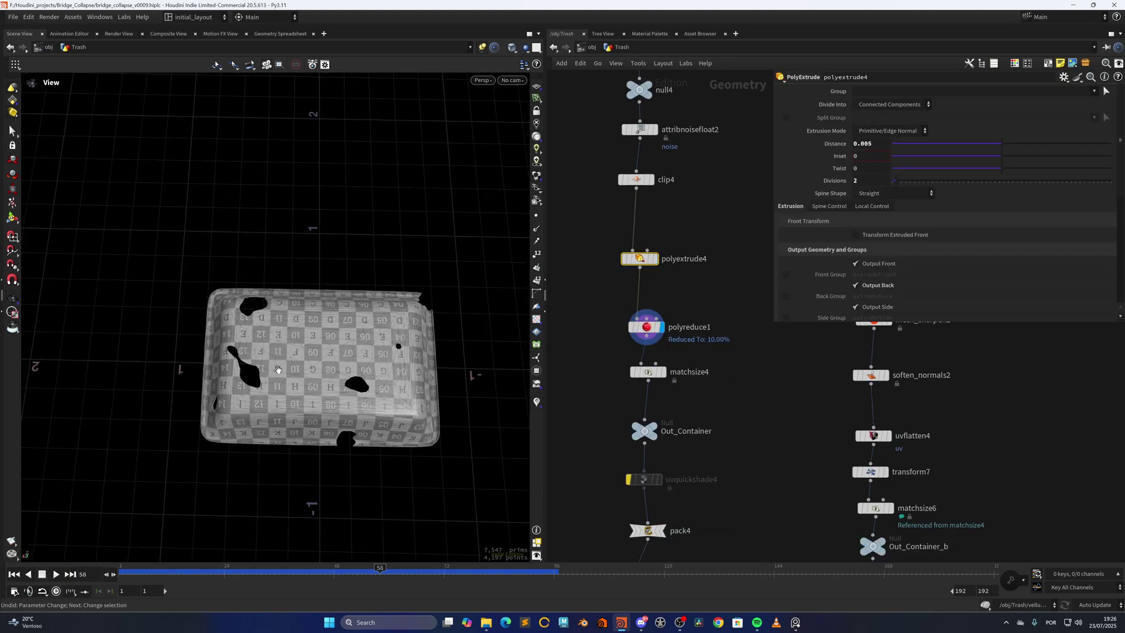
pyautogui.moveTo(382, 340); pyautogui.dragTo(350, 375, button='right')
pyautogui.moveTo(296, 405); pyautogui.dragTo(346, 378, button='right')
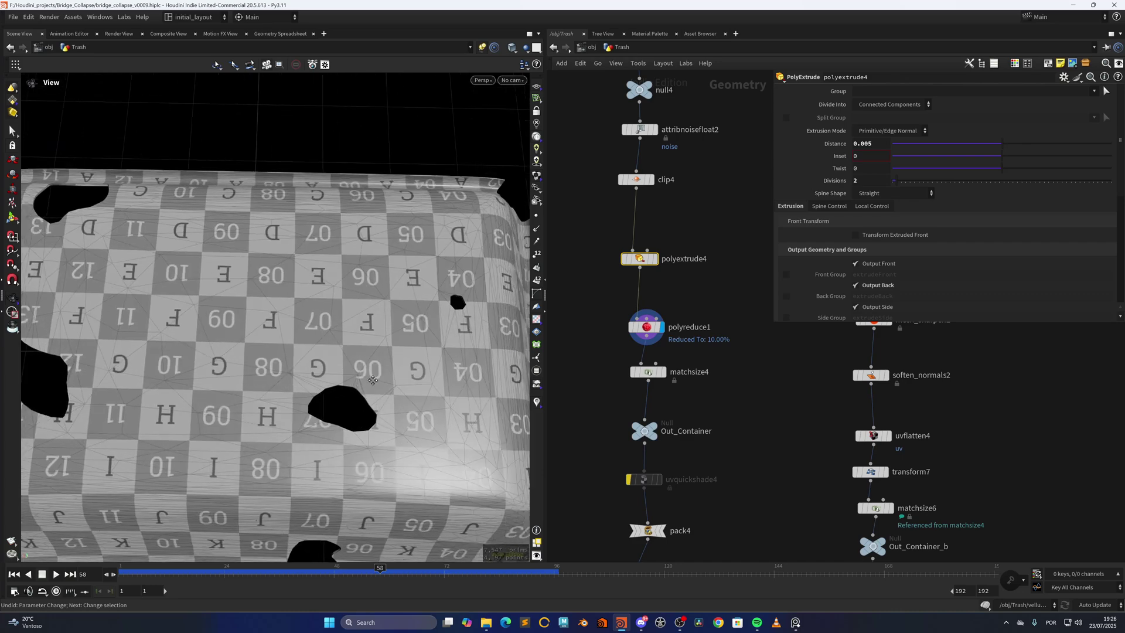
pyautogui.moveTo(346, 378); pyautogui.dragTo(334, 397)
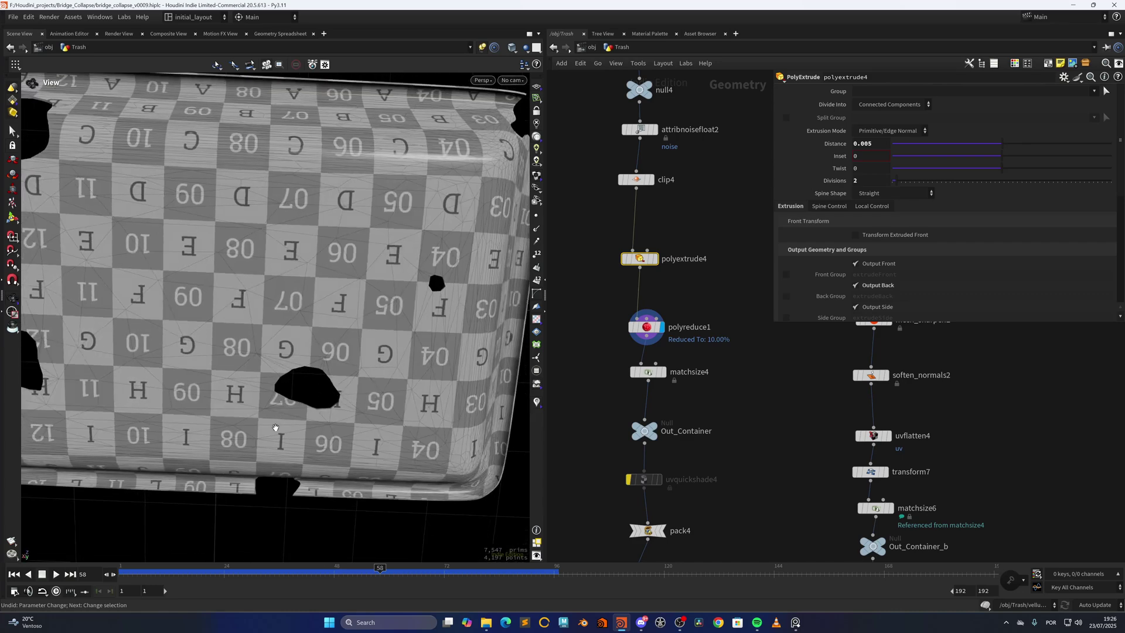
pyautogui.moveTo(366, 368); pyautogui.dragTo(352, 405, button='right')
pyautogui.moveTo(352, 404); pyautogui.dragTo(358, 363)
pyautogui.moveTo(357, 375); pyautogui.dragTo(351, 350, button='middle')
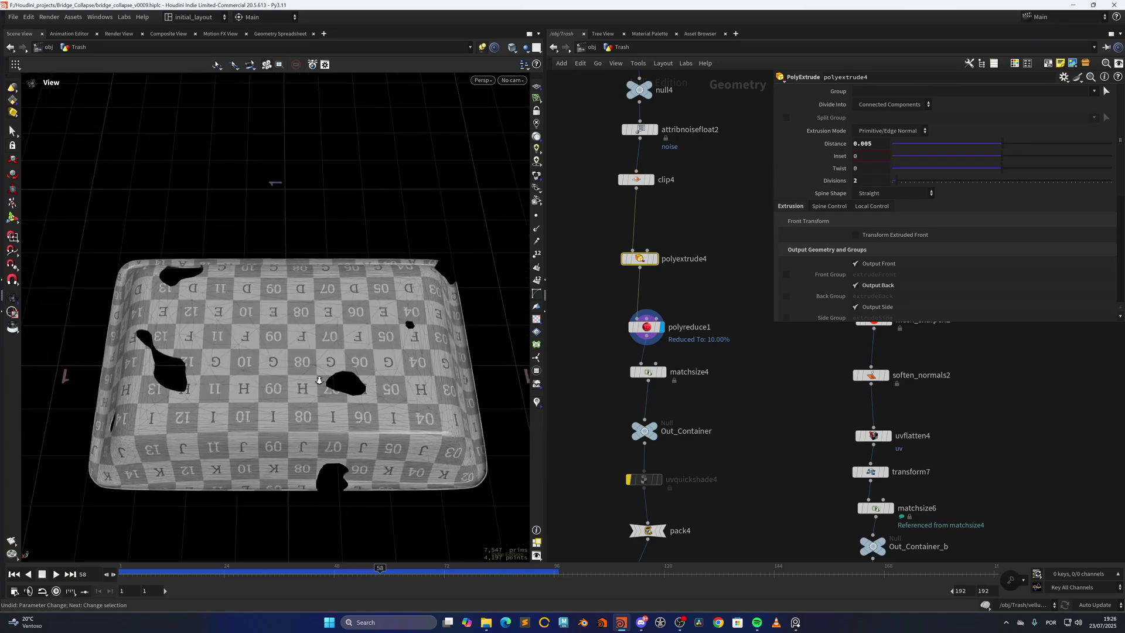
pyautogui.moveTo(351, 358); pyautogui.dragTo(399, 377, button='right')
pyautogui.scroll(-2, 355, 377)
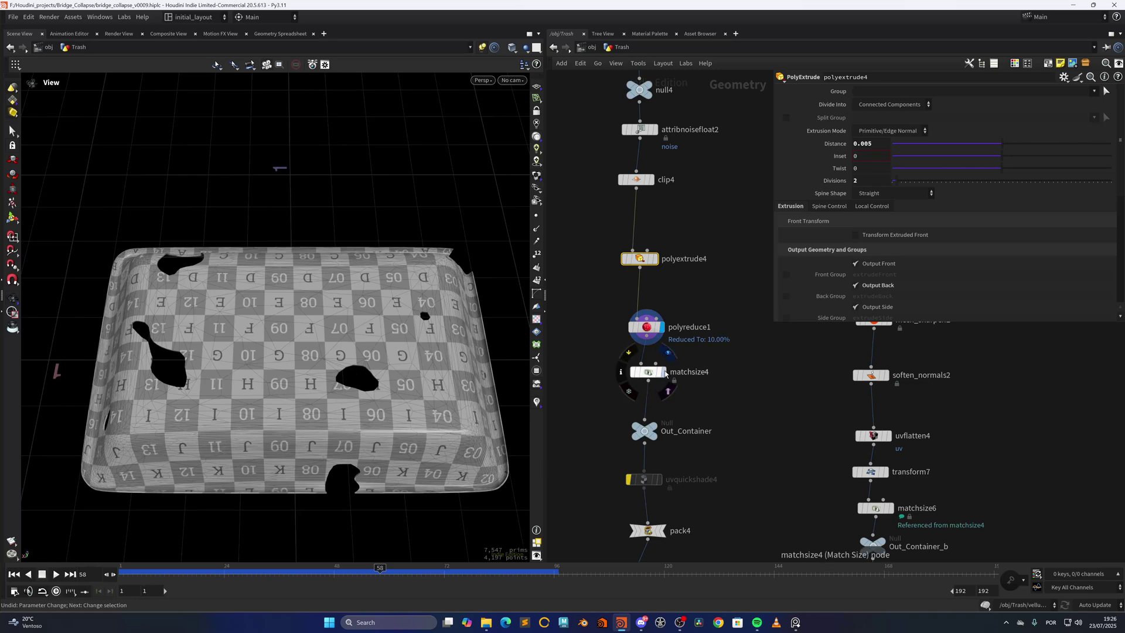
# Display matchsize4 and pack4 in turn and view the packed container from another angle.
pyautogui.click(663, 371)
pyautogui.scroll(-3, 661, 409)
pyautogui.click(657, 416)
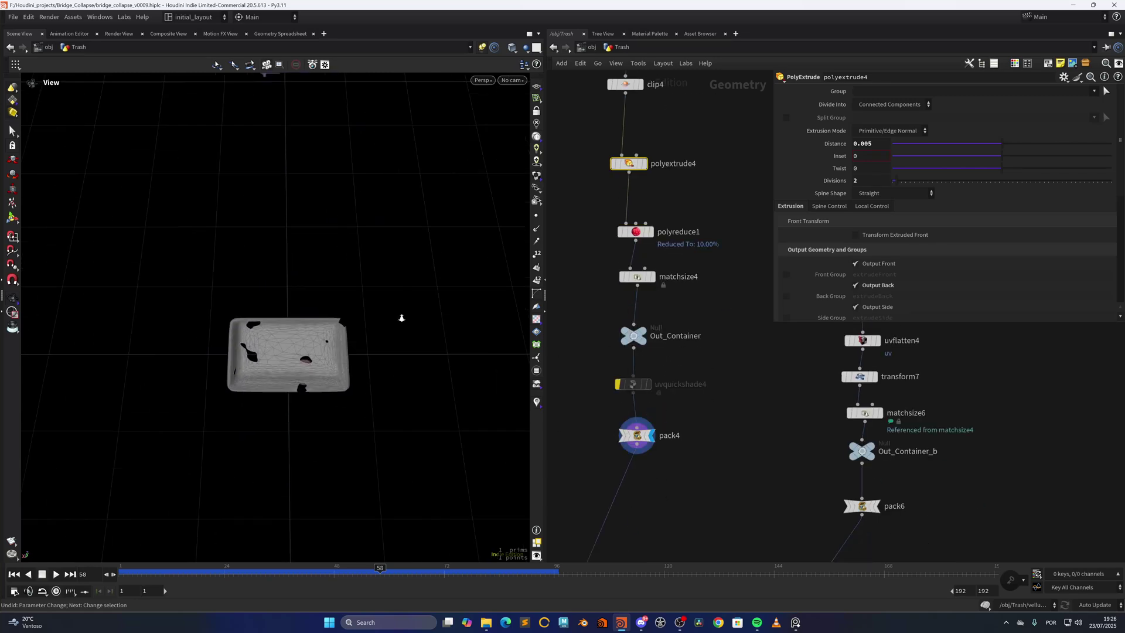
pyautogui.moveTo(402, 317); pyautogui.dragTo(455, 385)
# Locate the second container branch starting at object_merge2, which references null4.
pyautogui.scroll(-4, 743, 391)
pyautogui.scroll(8, 743, 392)
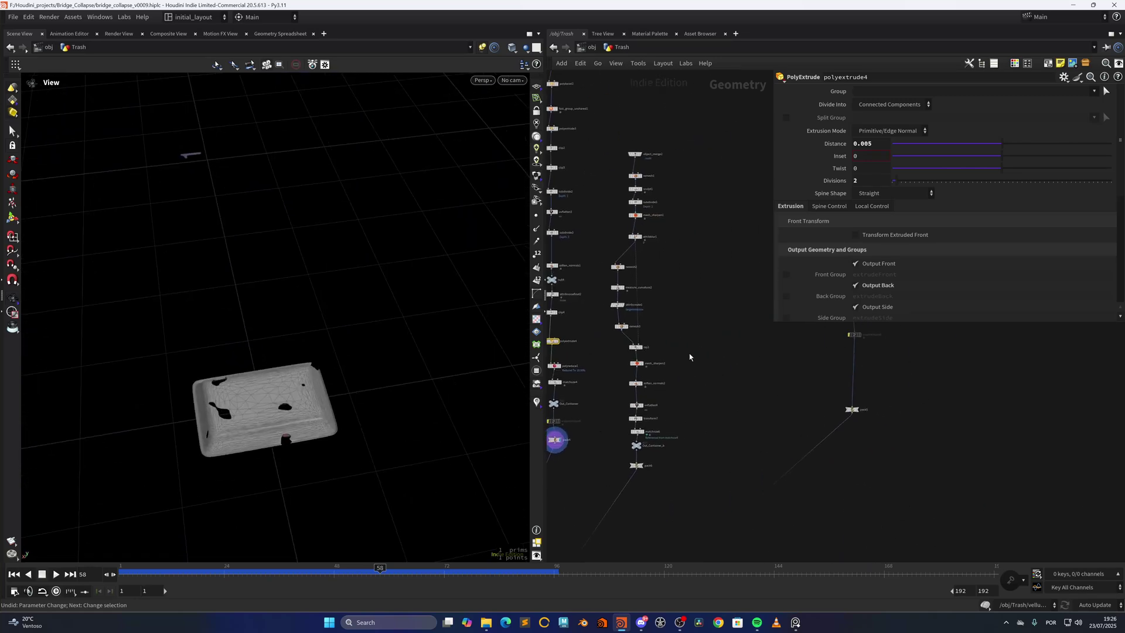
pyautogui.moveTo(654, 330); pyautogui.dragTo(729, 400, button='middle')
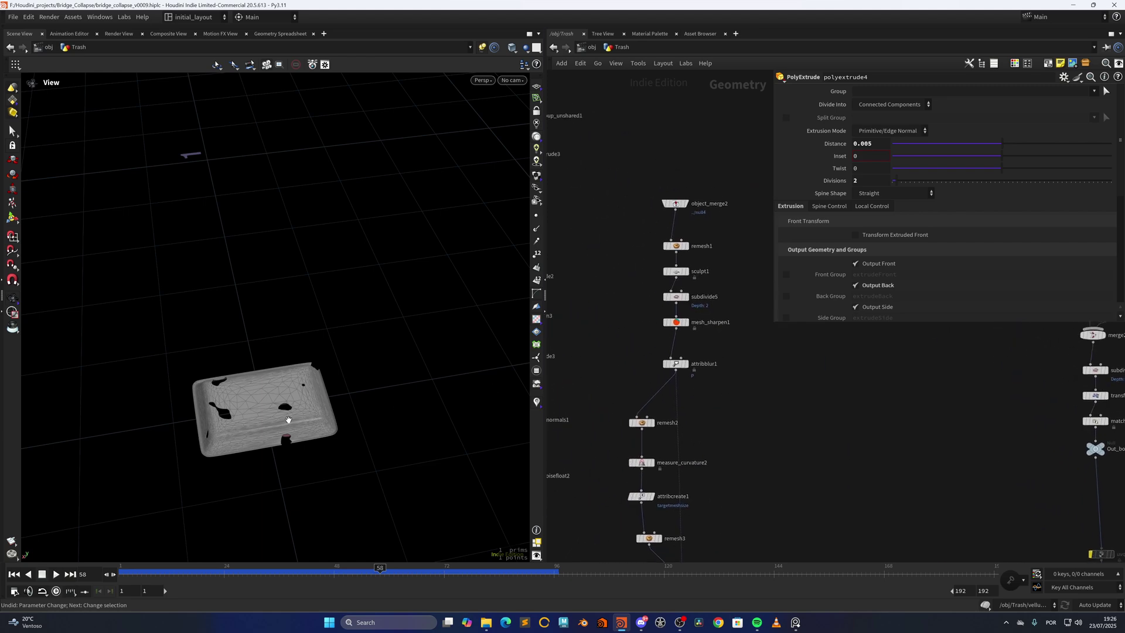
pyautogui.scroll(3, 282, 417)
pyautogui.moveTo(726, 254); pyautogui.dragTo(698, 310, button='middle')
pyautogui.scroll(3, 681, 272)
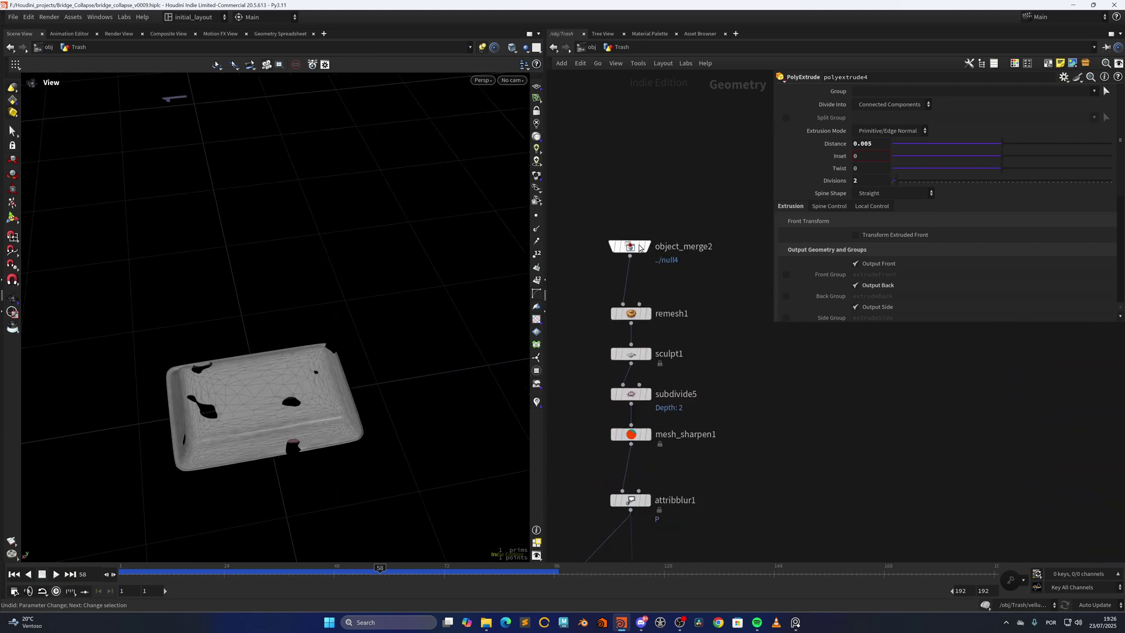
# Display object_merge2 and inspect the merged container surface with its UV pattern from a closer angle.
pyautogui.click(646, 246)
pyautogui.scroll(-5, 430, 380)
pyautogui.moveTo(429, 379); pyautogui.dragTo(319, 410)
pyautogui.moveTo(378, 352); pyautogui.dragTo(399, 414, button='right')
pyautogui.moveTo(399, 414); pyautogui.dragTo(363, 413)
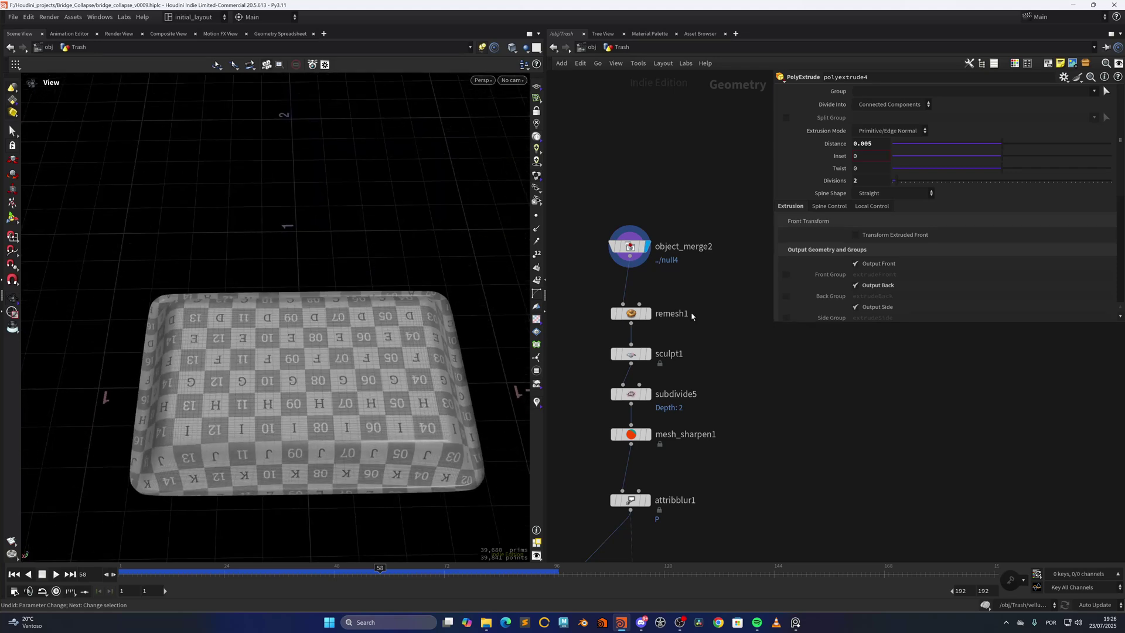
# Display remesh1 and sculpt1 in turn and inspect the sculpted dents with and without the wireframe.
pyautogui.click(647, 313)
pyautogui.click(647, 354)
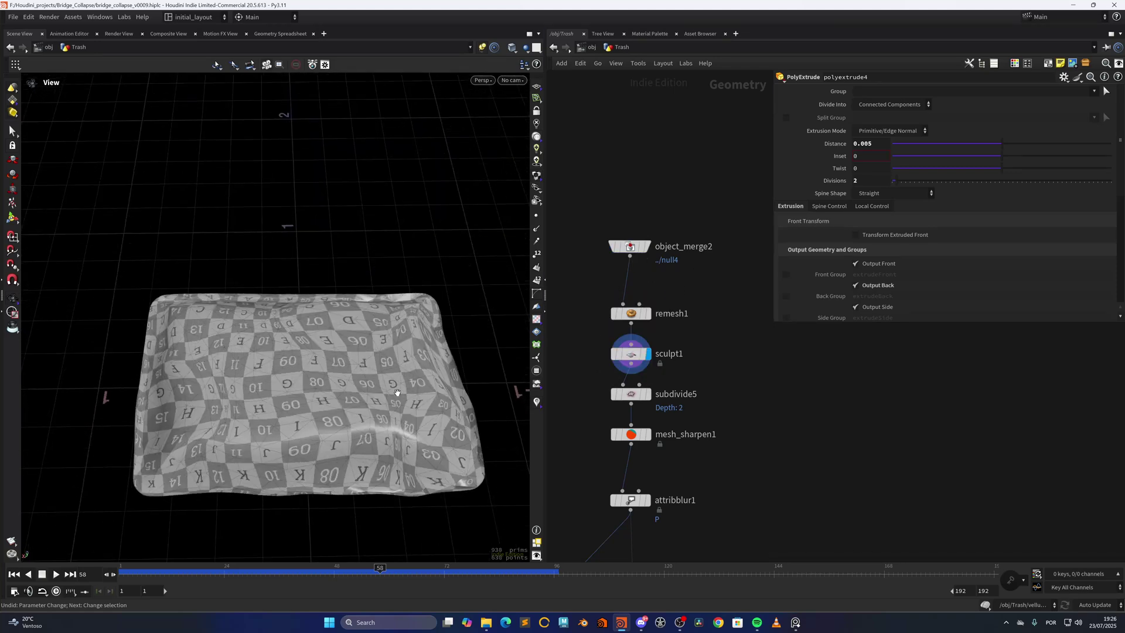
pyautogui.hotkey('shift', 'w')
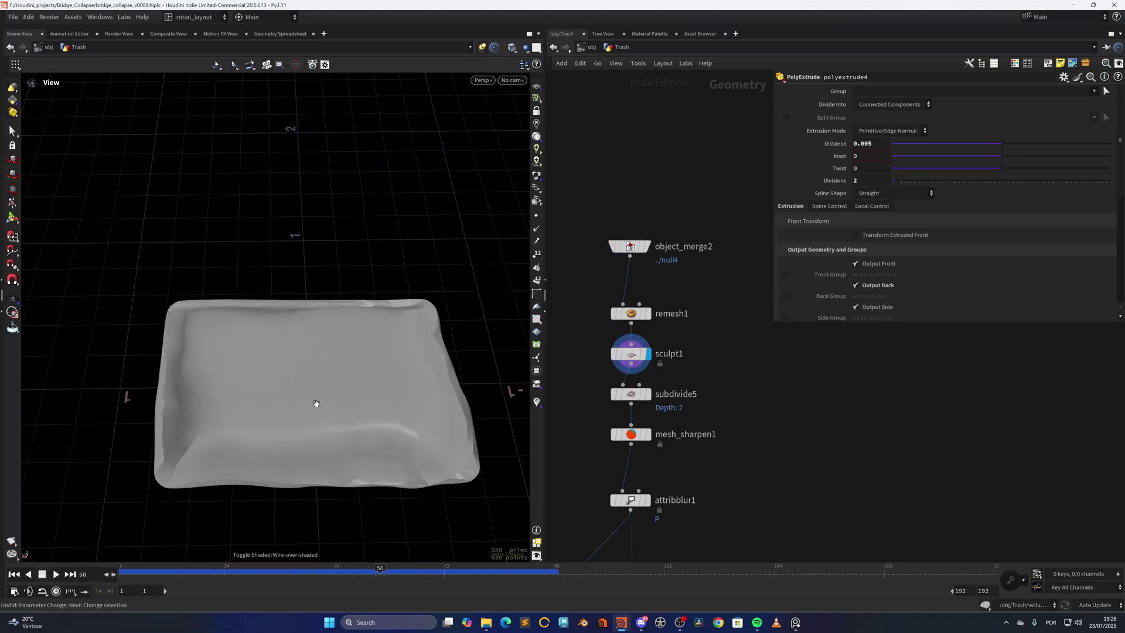
pyautogui.moveTo(316, 403)
pyautogui.keyDown('alt'); pyautogui.mouseDown()
pyautogui.moveTo(329, 389)
pyautogui.moveTo(359, 402)
pyautogui.moveTo(308, 369)
pyautogui.moveTo(238, 380)
pyautogui.moveTo(254, 395)
pyautogui.moveTo(394, 404)
pyautogui.moveTo(394, 371)
pyautogui.moveTo(365, 396)
pyautogui.mouseUp(); pyautogui.keyUp('alt')
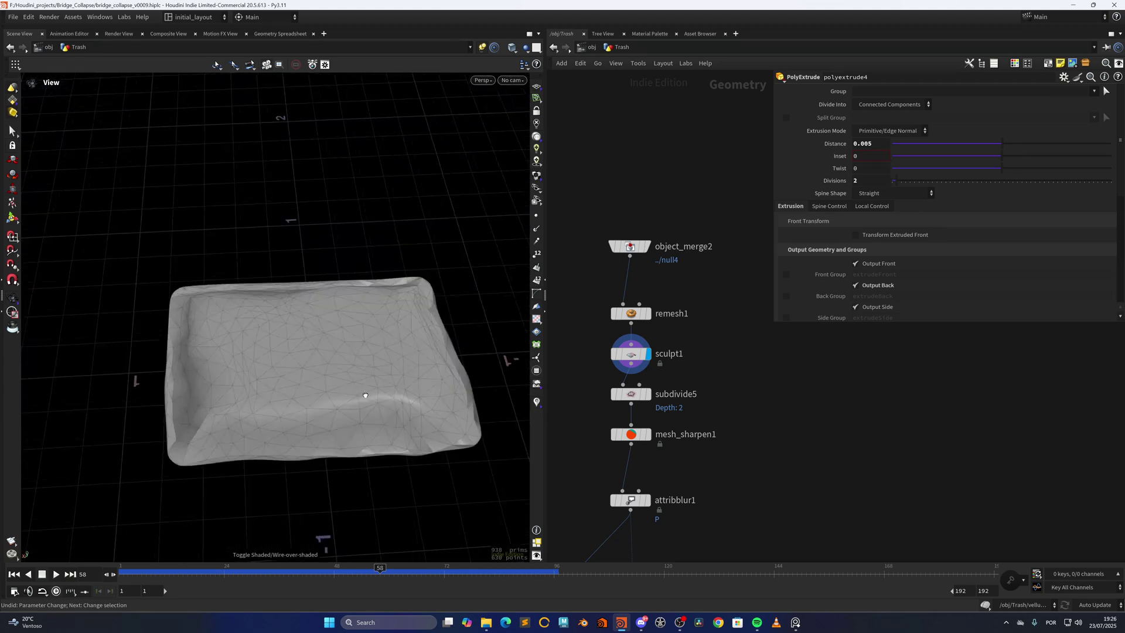
# Display subdivide5 and mesh_sharpen1 in turn and inspect the sharpened container surface without the wireframe.
pyautogui.click(647, 394)
pyautogui.moveTo(655, 418); pyautogui.dragTo(655, 341, button='middle')
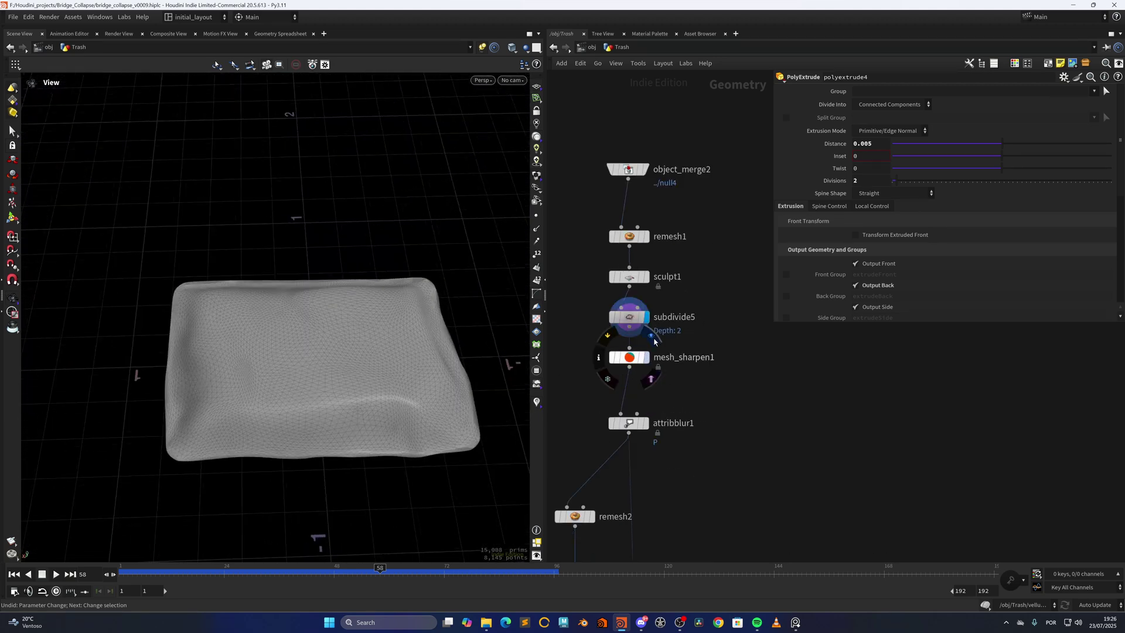
pyautogui.click(647, 357)
pyautogui.hotkey('shift', 'w')
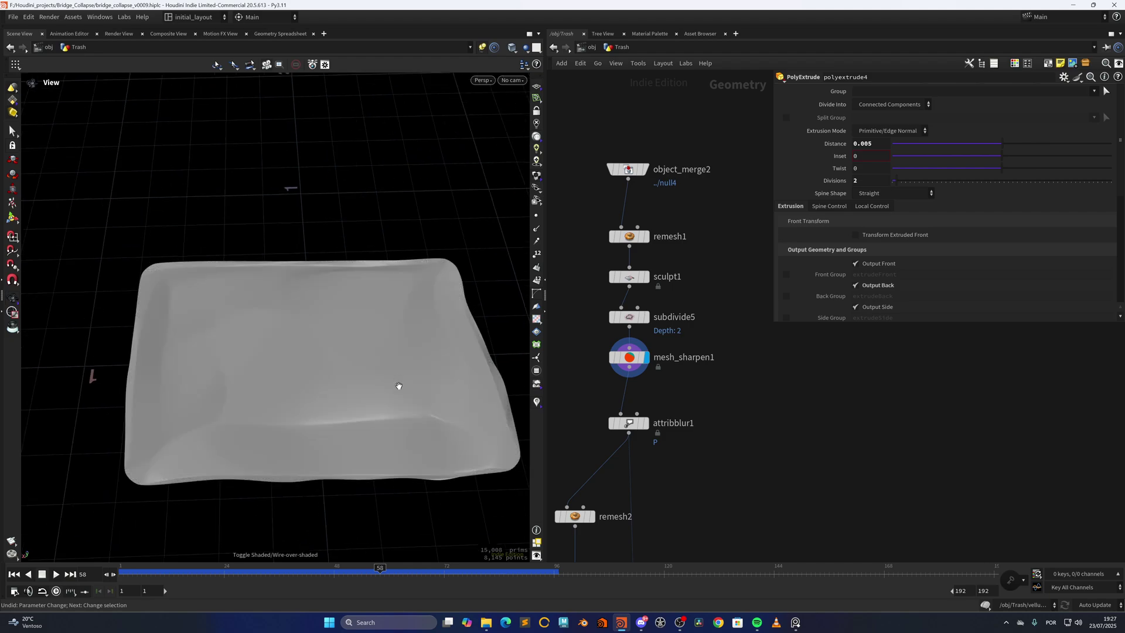
pyautogui.moveTo(394, 384)
pyautogui.keyDown('alt'); pyautogui.mouseDown()
pyautogui.moveTo(354, 447)
pyautogui.moveTo(341, 408)
pyautogui.moveTo(500, 319)
pyautogui.moveTo(500, 389)
pyautogui.moveTo(347, 401)
pyautogui.moveTo(458, 377)
pyautogui.mouseUp(); pyautogui.keyUp('alt')
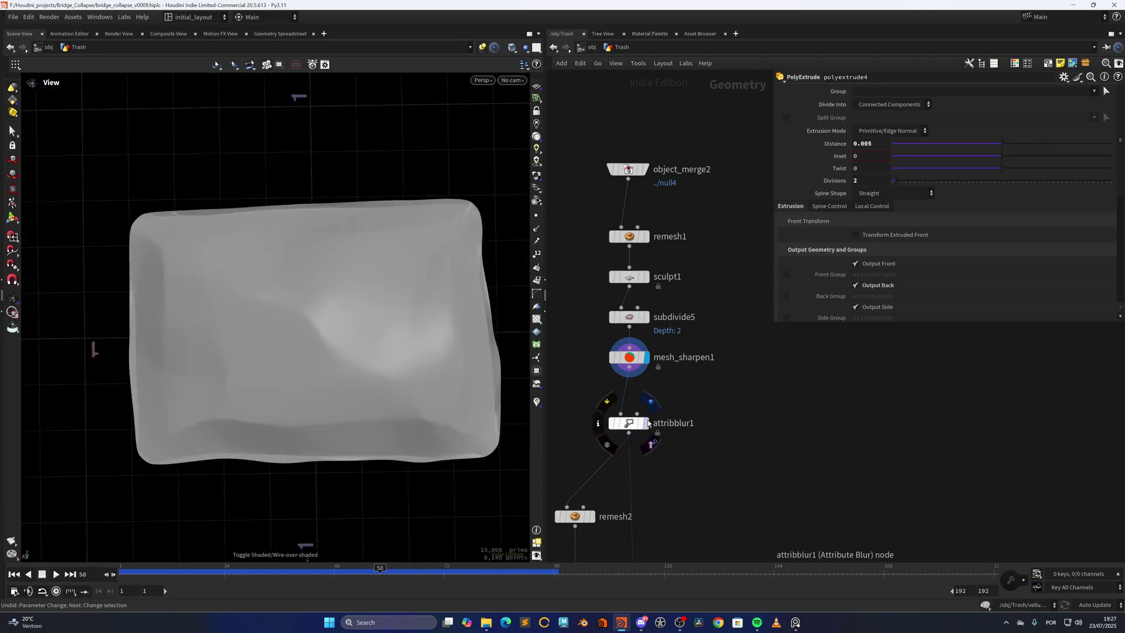
# Display attribblur1, examine its blur settings and inspect the creased surface from several angles, with and without the wireframe.
pyautogui.click(645, 422)
pyautogui.click(629, 419)
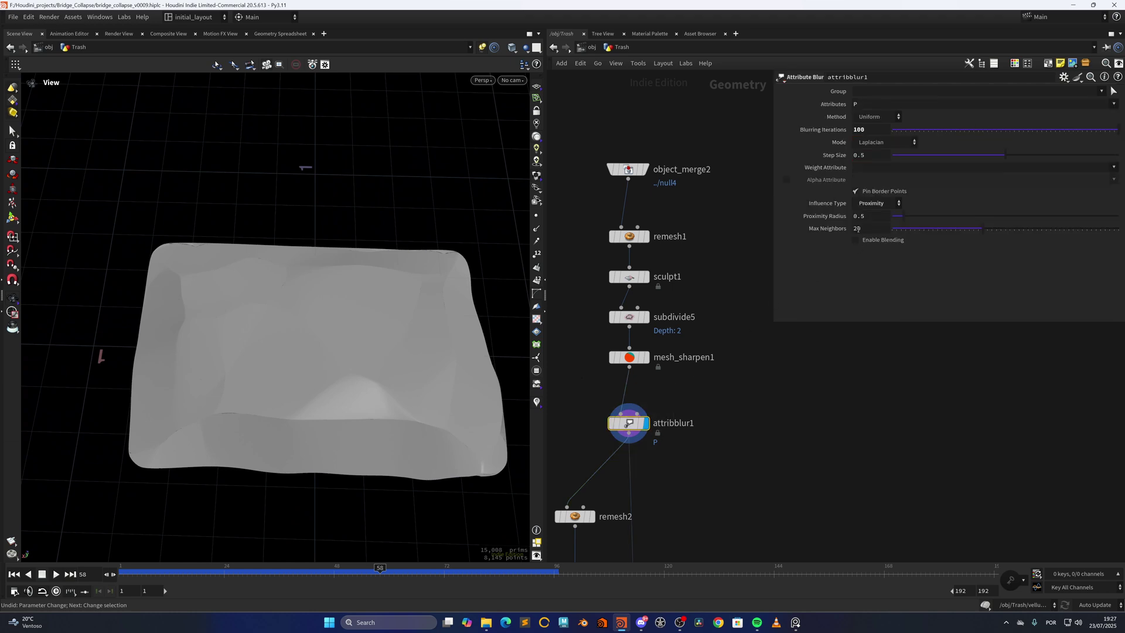
pyautogui.keyDown('alt'); pyautogui.moveTo(357, 410); pyautogui.dragTo(334, 322); pyautogui.keyUp('alt')
pyautogui.scroll(2, 321, 359)
pyautogui.scroll(-3, 719, 368)
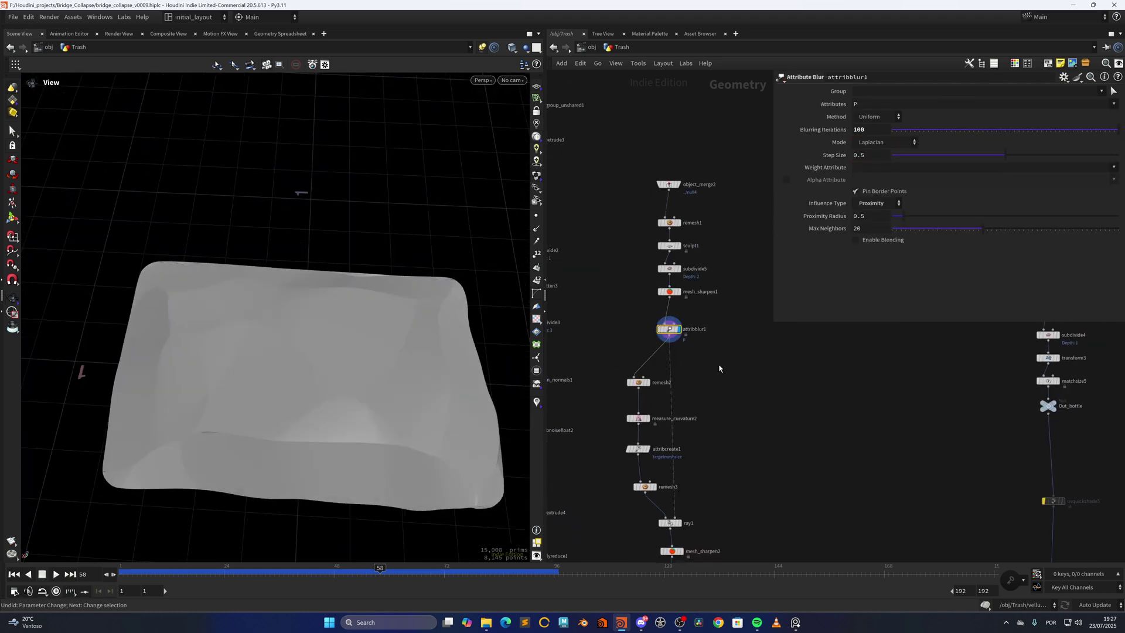
pyautogui.scroll(4, 684, 441)
pyautogui.moveTo(340, 377)
pyautogui.keyDown('alt'); pyautogui.mouseDown()
pyautogui.moveTo(334, 385)
pyautogui.moveTo(369, 402)
pyautogui.mouseUp(); pyautogui.keyUp('alt')
pyautogui.hotkey('shift', 'w')
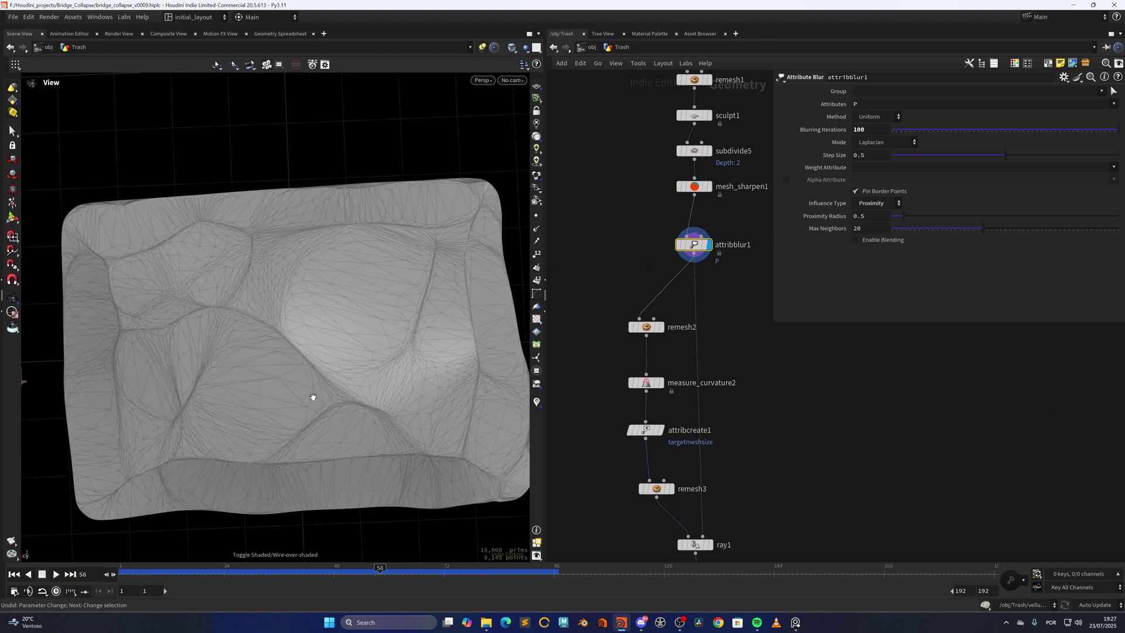
pyautogui.hotkey('shift', 'w')
pyautogui.hotkey('shift', 'w')
pyautogui.hotkey('shift', 'w')
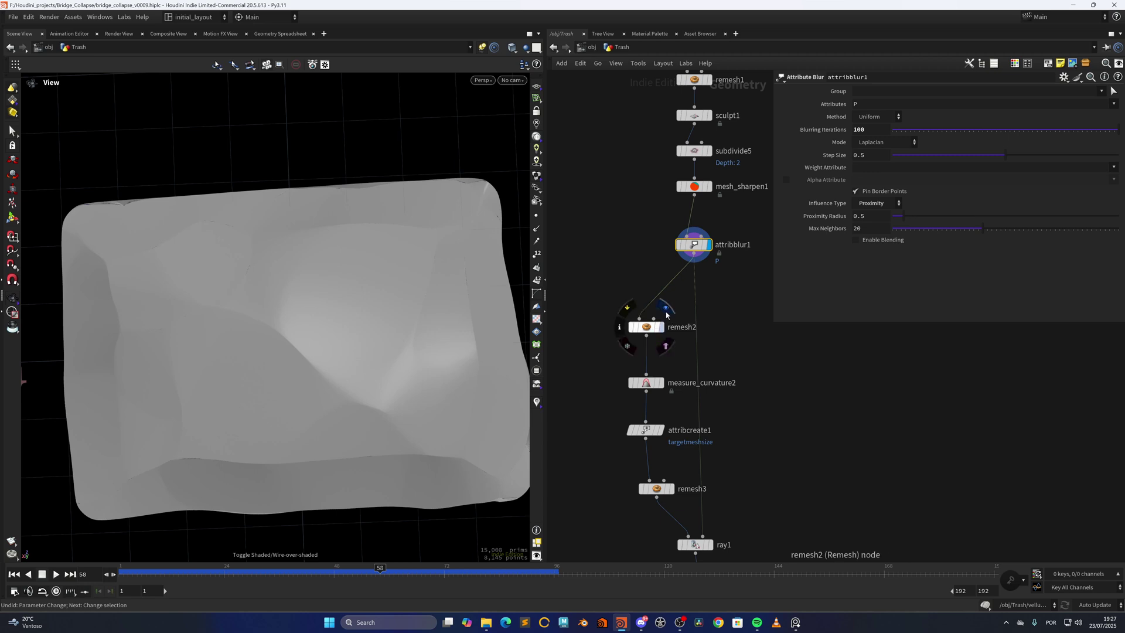
# Display remesh2 and measure_curvature2, temporarily enable Visualize Output, and check the curvature along the creases and the node's attribute info.
pyautogui.click(667, 315)
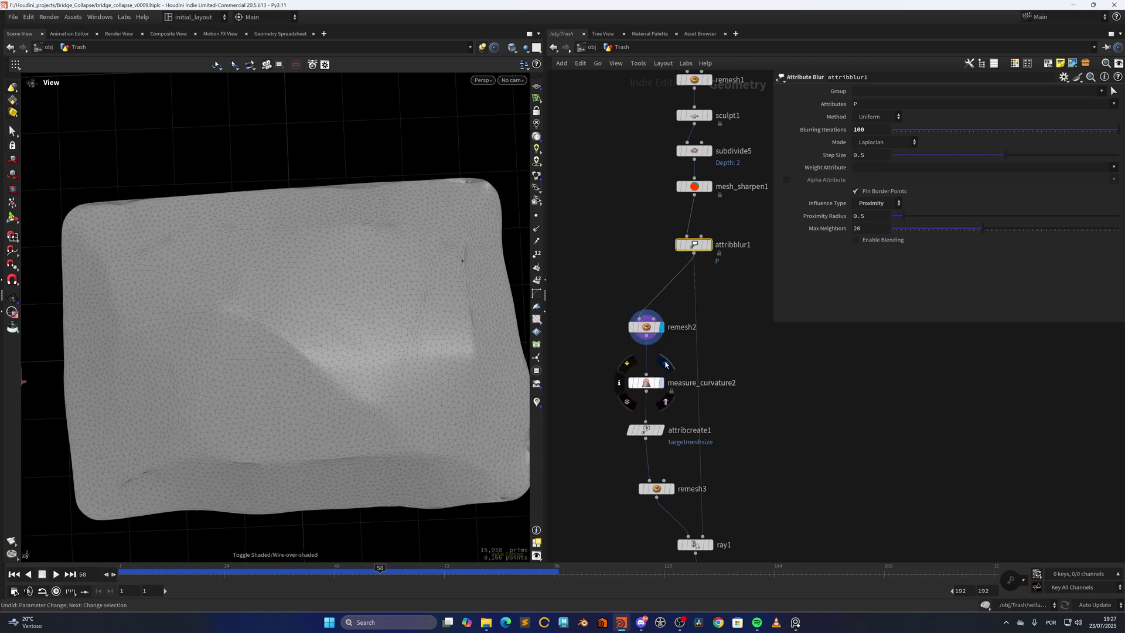
pyautogui.click(665, 371)
pyautogui.click(647, 383)
pyautogui.click(901, 276)
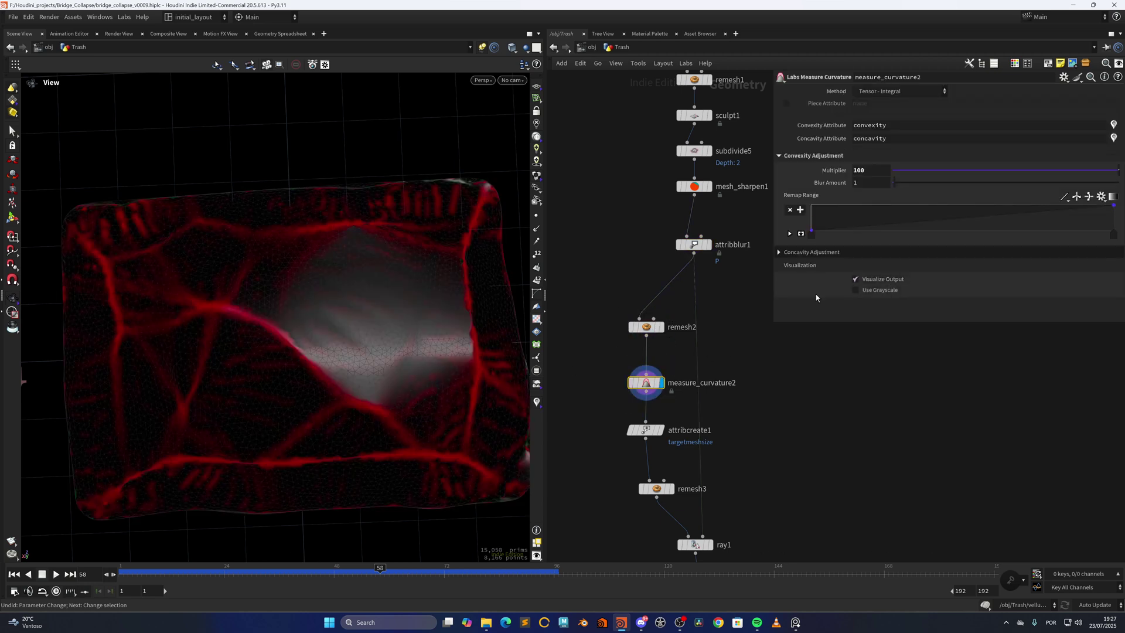
pyautogui.scroll(-3, 311, 417)
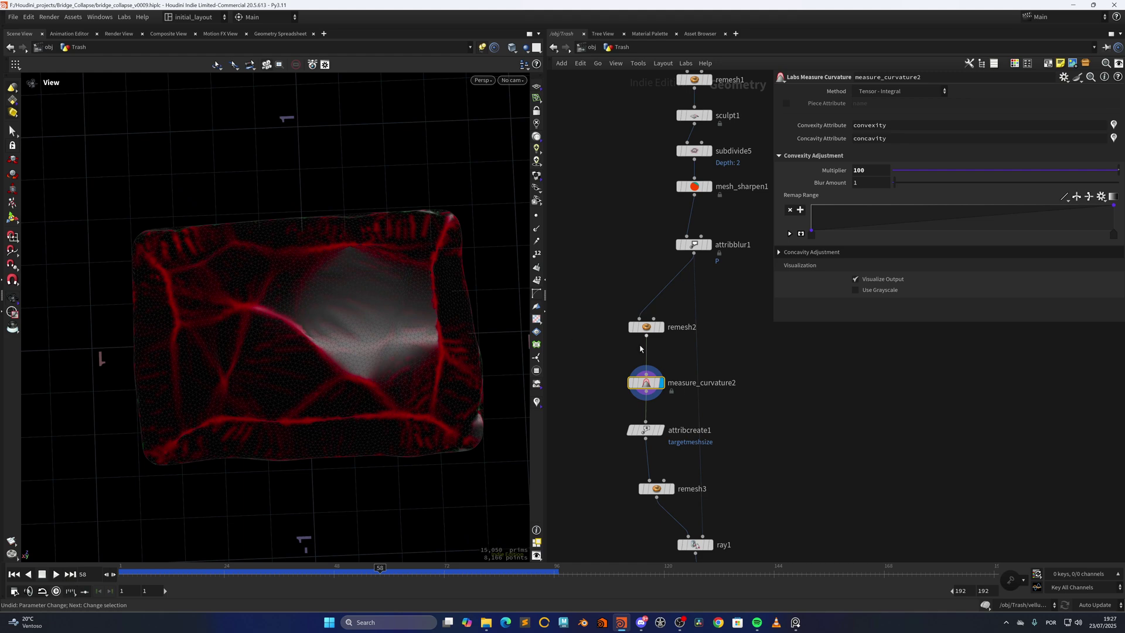
pyautogui.click(619, 383)
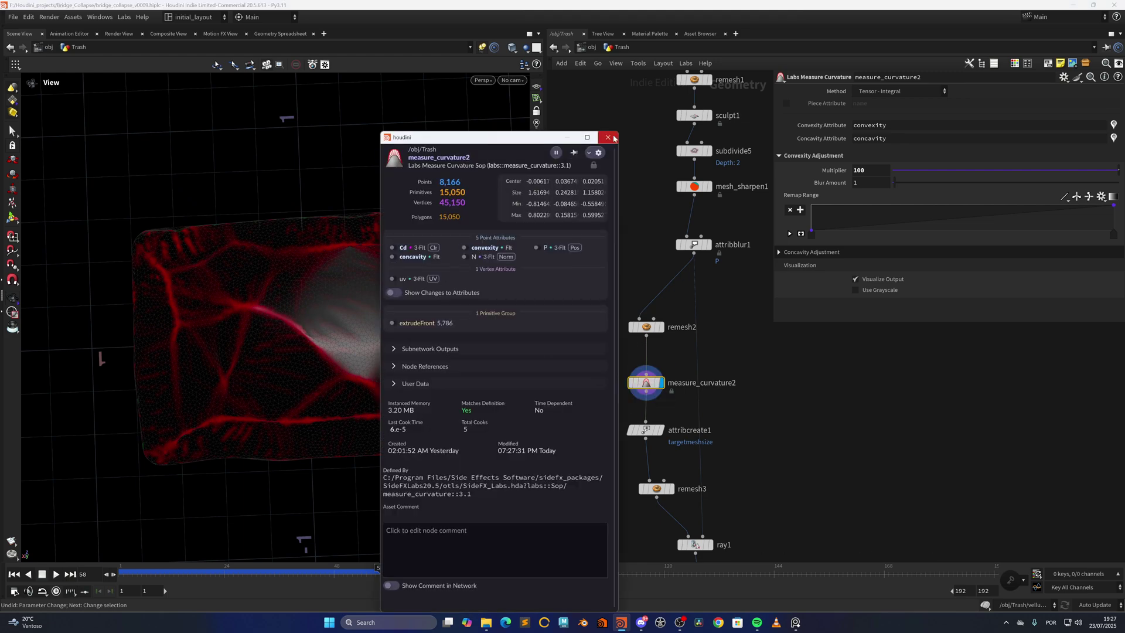
pyautogui.click(867, 279)
# Display attribcreate1 and remesh3 and examine how the targetmeshsize attribute controls the remeshing density.
pyautogui.click(658, 433)
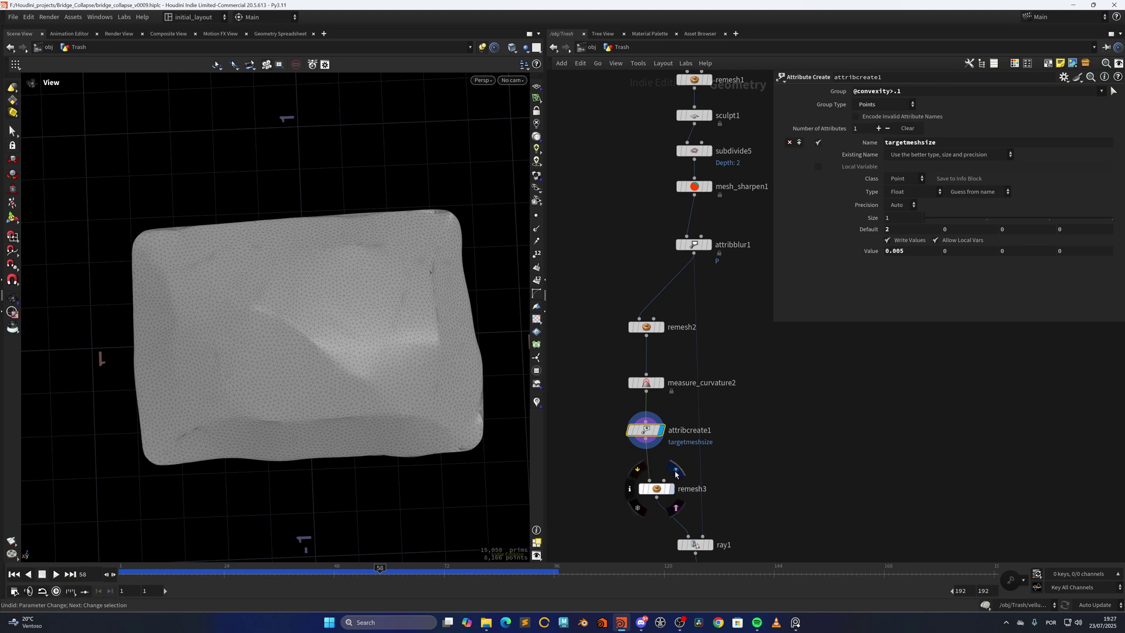
pyautogui.click(675, 470)
pyautogui.scroll(5, 313, 366)
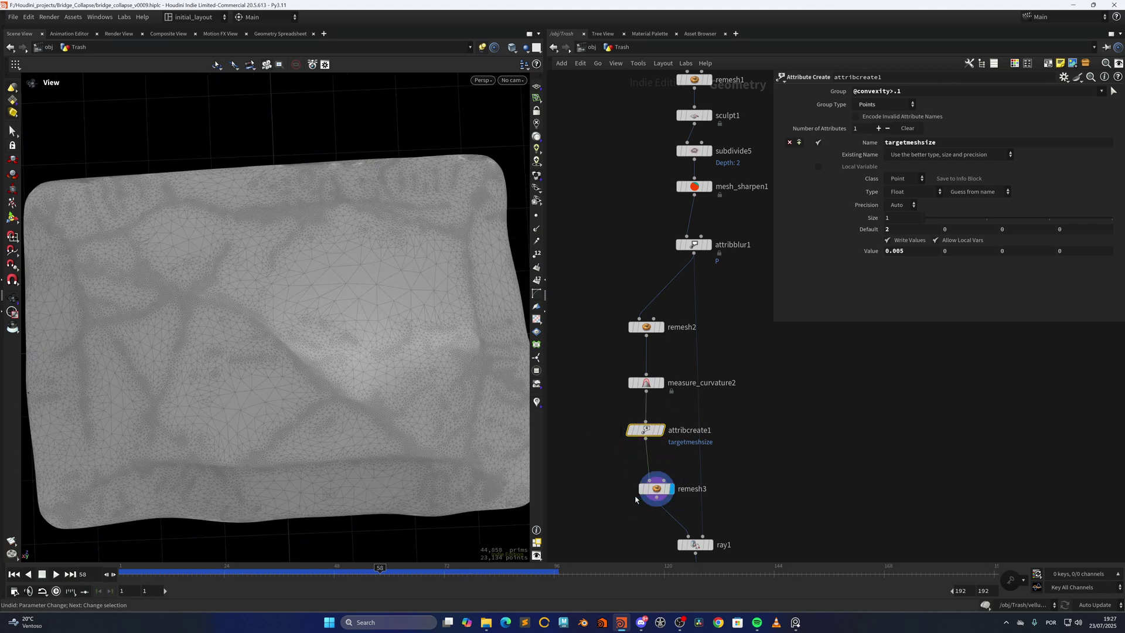
pyautogui.click(657, 488)
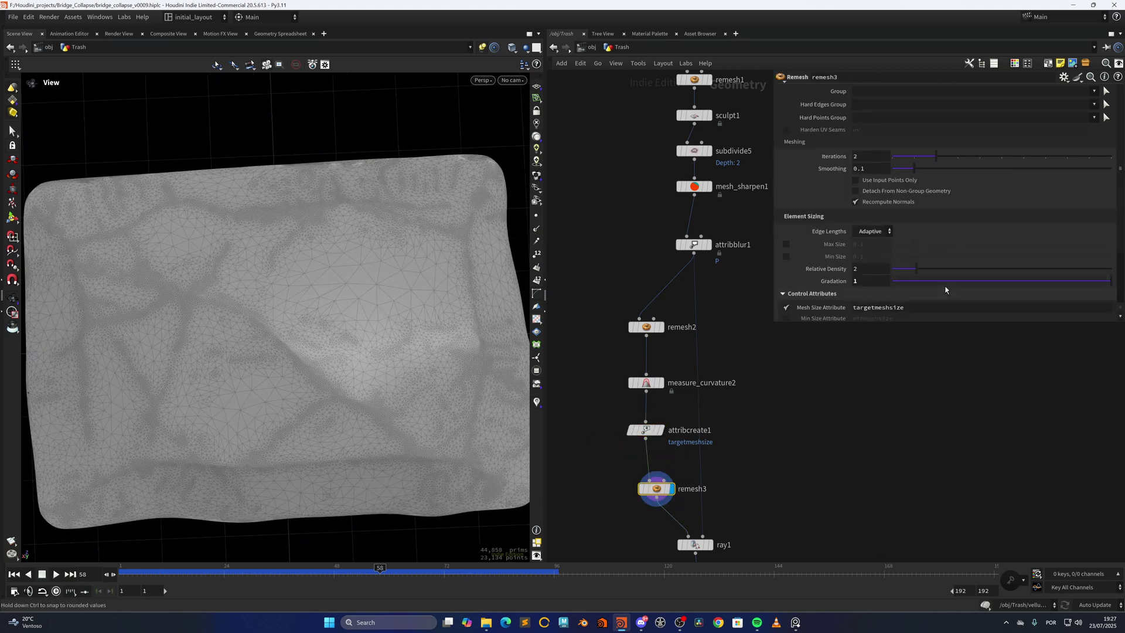
pyautogui.click(645, 430)
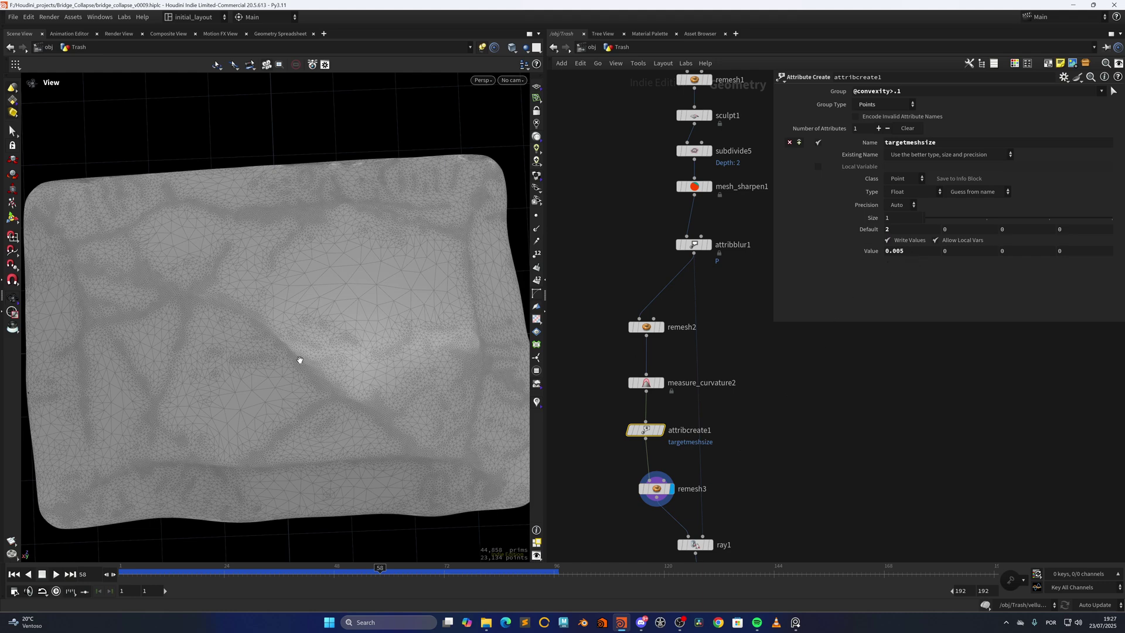
# Review measure_curvature2's convexity settings and compare the ray1 mesh with the attribblur1 mesh it projects onto.
pyautogui.moveTo(600, 413); pyautogui.dragTo(598, 390, button='middle')
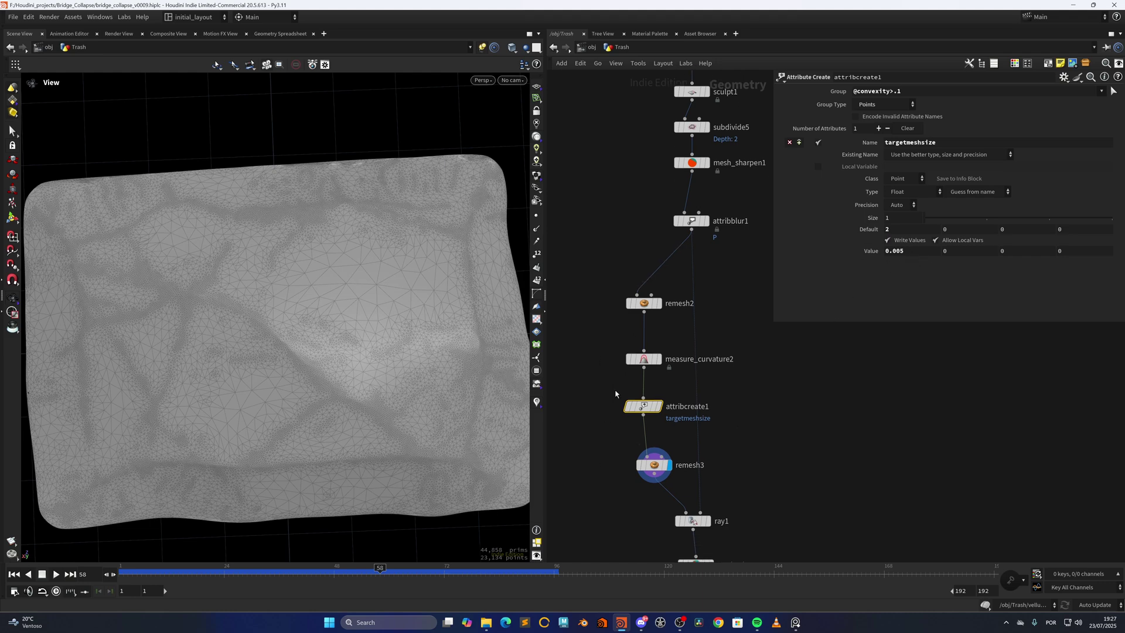
pyautogui.click(643, 359)
pyautogui.moveTo(601, 501); pyautogui.dragTo(591, 374, button='middle')
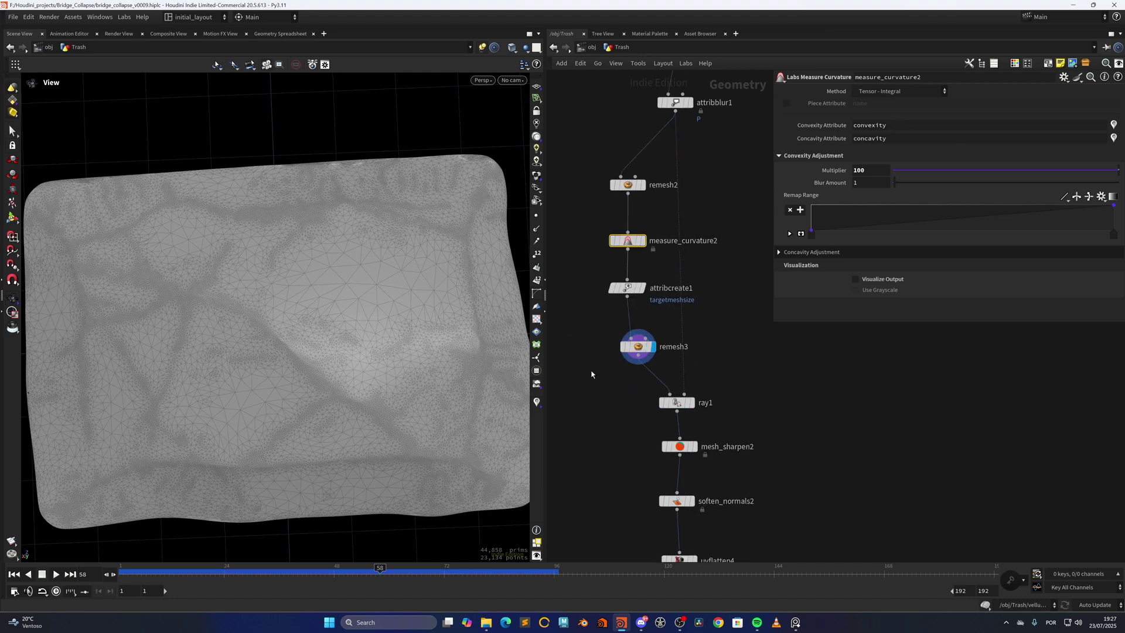
pyautogui.scroll(-3, 352, 407)
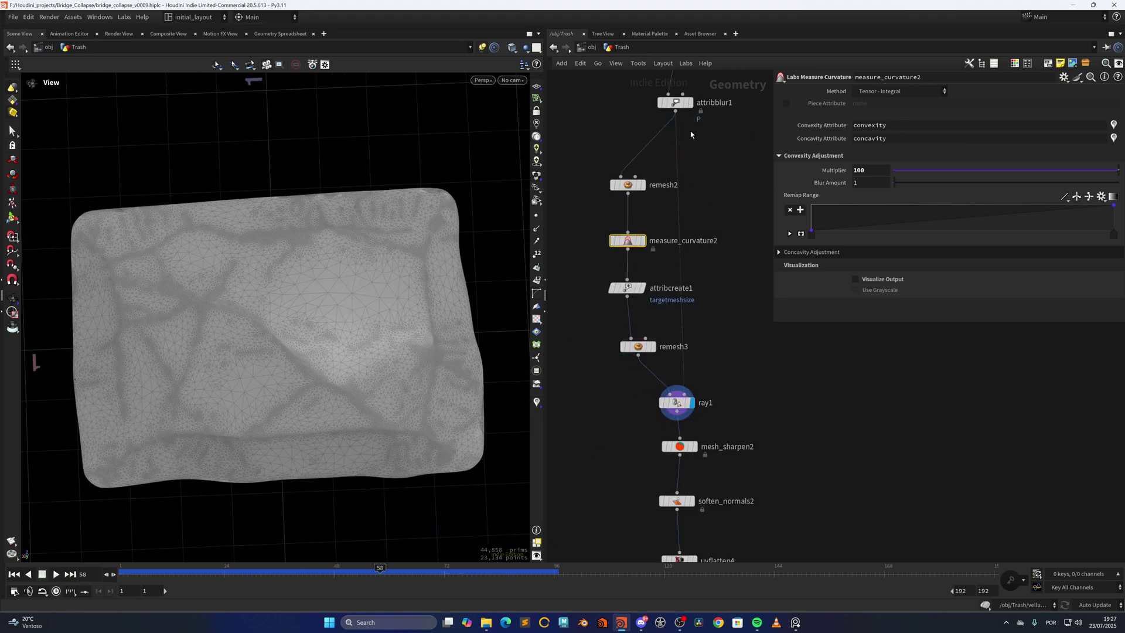
pyautogui.moveTo(696, 92); pyautogui.dragTo(676, 214, button='middle')
pyautogui.click(670, 224)
pyautogui.moveTo(679, 481); pyautogui.dragTo(645, 330, button='middle')
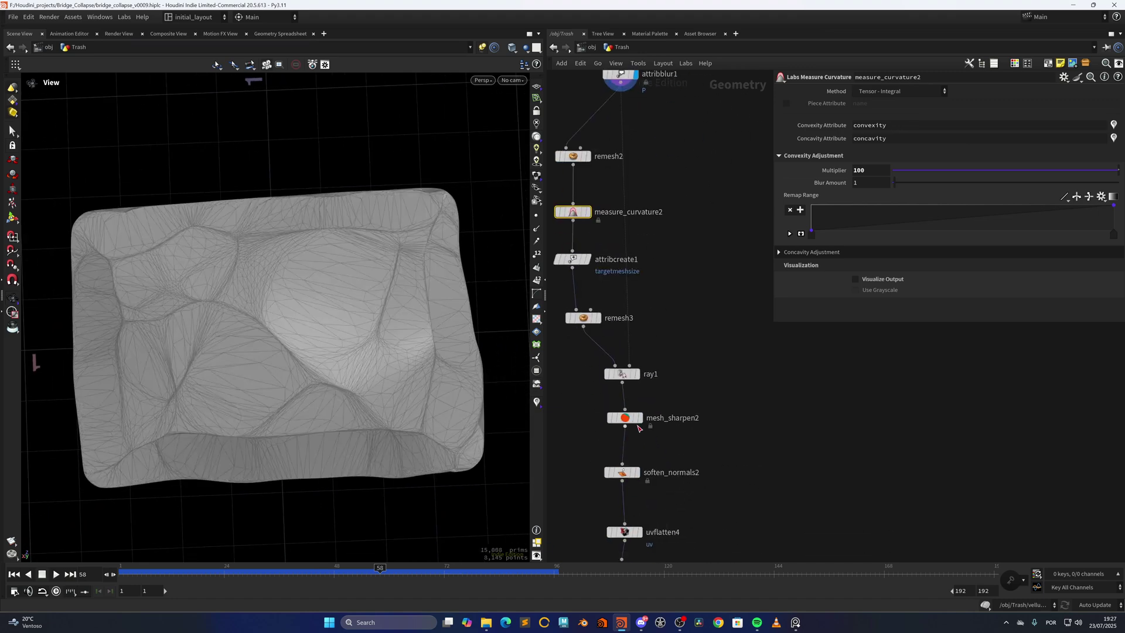
# Display mesh_sharpen2 and soften_normals2 in turn and inspect the shaded container without the wireframe.
pyautogui.click(638, 417)
pyautogui.hotkey('shift', 'w')
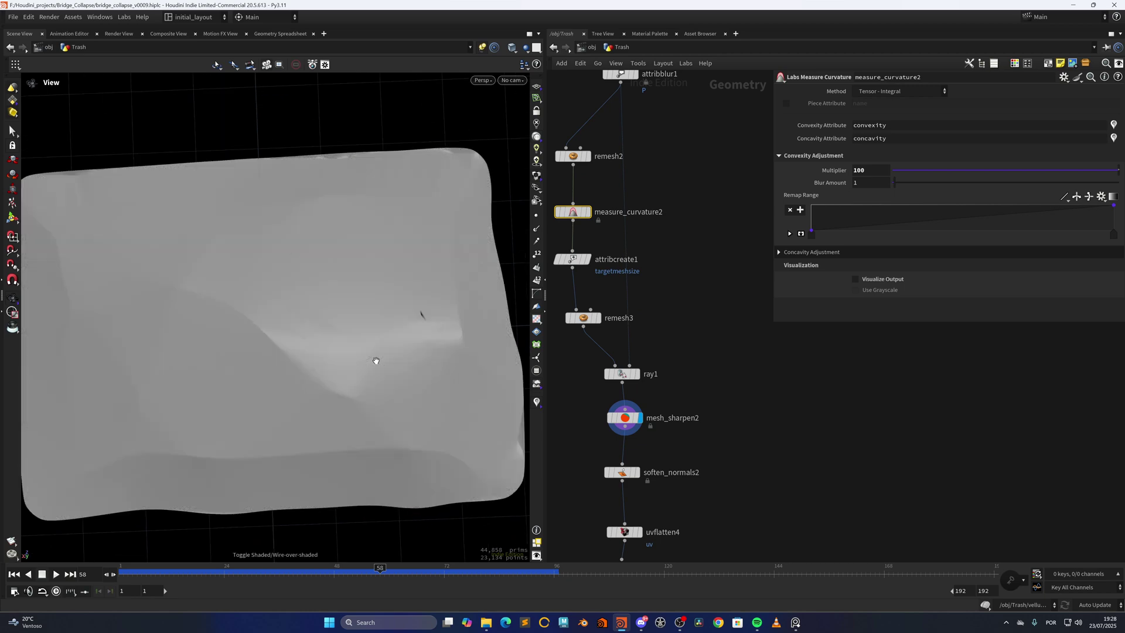
pyautogui.scroll(-2, 377, 360)
pyautogui.click(635, 475)
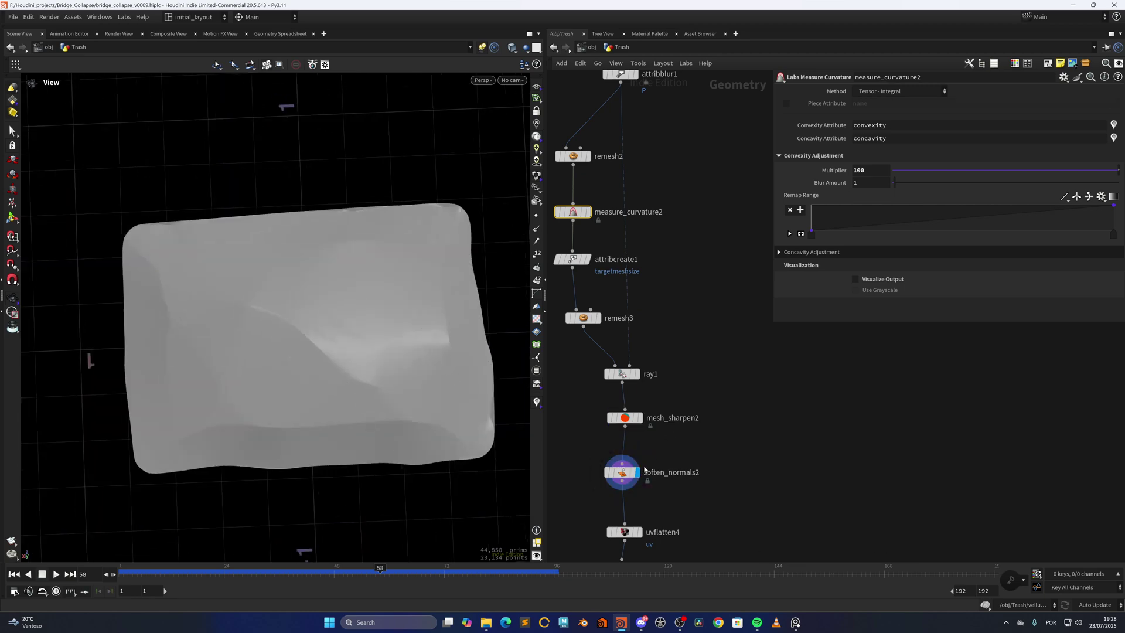
# Display uvflatten4 and examine the container's UV pattern and the node's flattening settings.
pyautogui.moveTo(644, 469); pyautogui.dragTo(634, 350, button='middle')
pyautogui.click(627, 413)
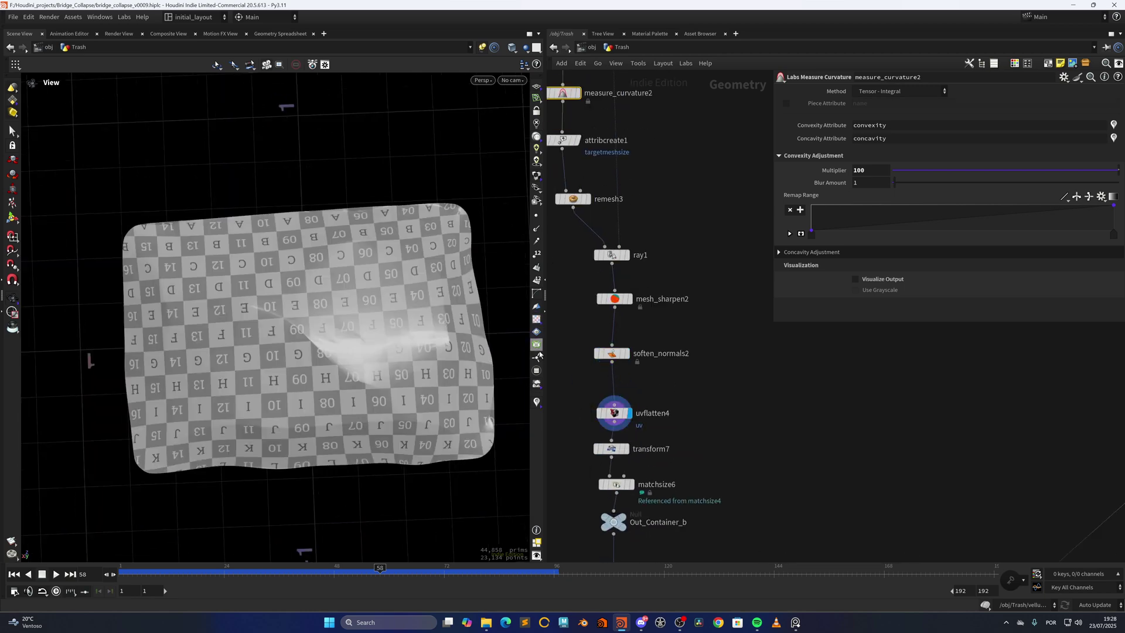
pyautogui.click(607, 413)
pyautogui.moveTo(628, 494); pyautogui.dragTo(640, 404, button='middle')
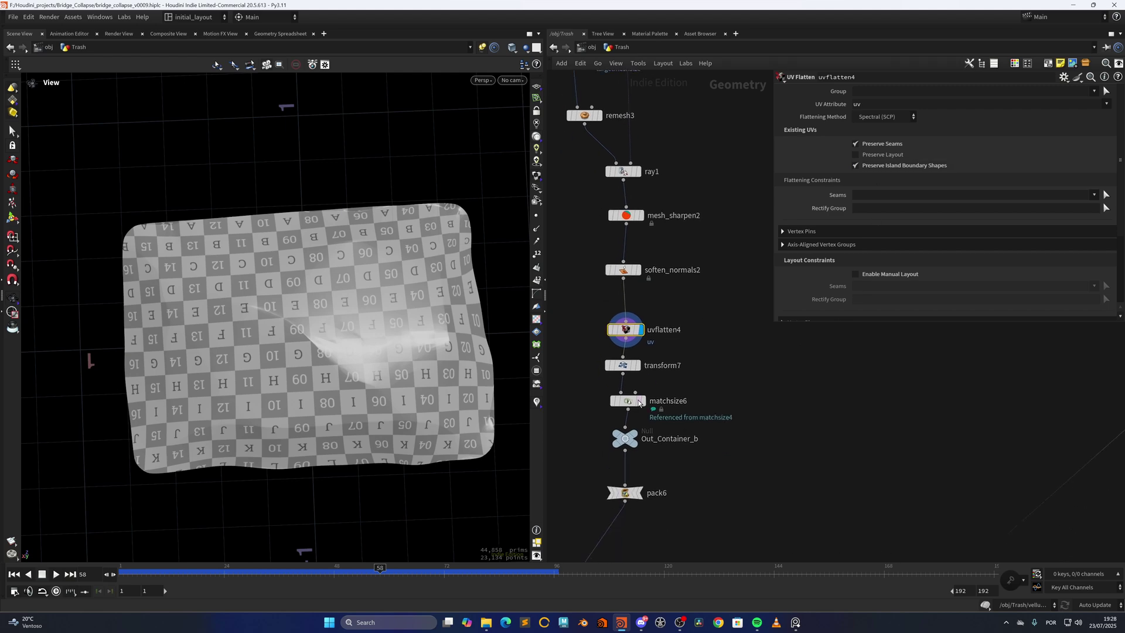
# Display transform7, matchsize6 and Out_Container_b in turn and inspect the finished second container from the side and above.
pyautogui.click(643, 350)
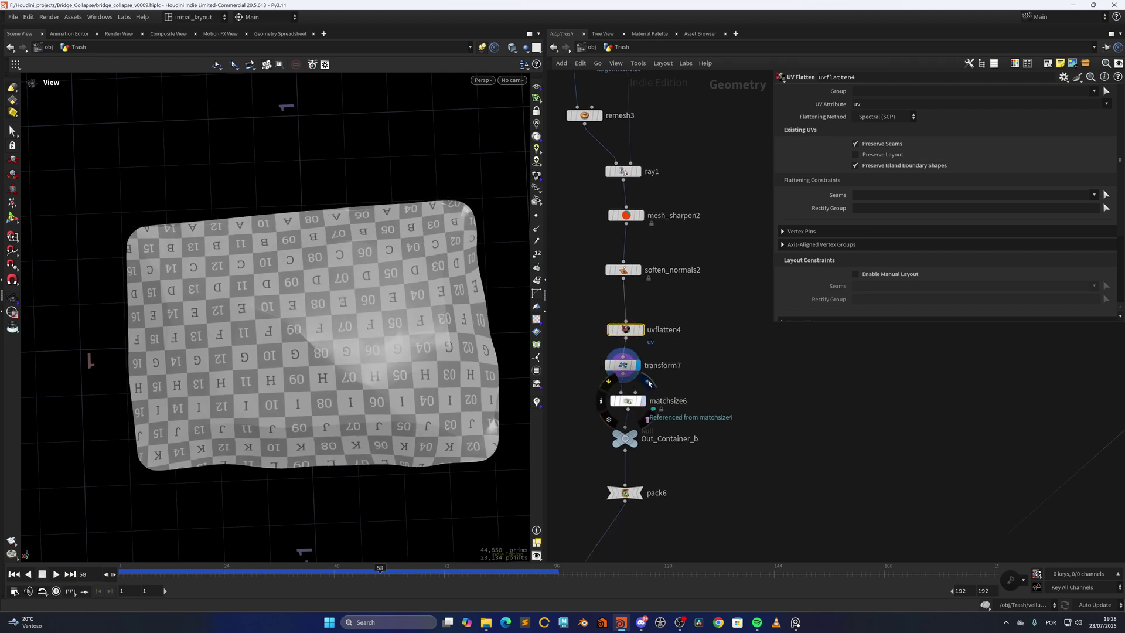
pyautogui.click(648, 390)
pyautogui.press('f')
pyautogui.keyDown('alt'); pyautogui.moveTo(378, 390); pyautogui.dragTo(374, 309); pyautogui.keyUp('alt')
pyautogui.click(635, 438)
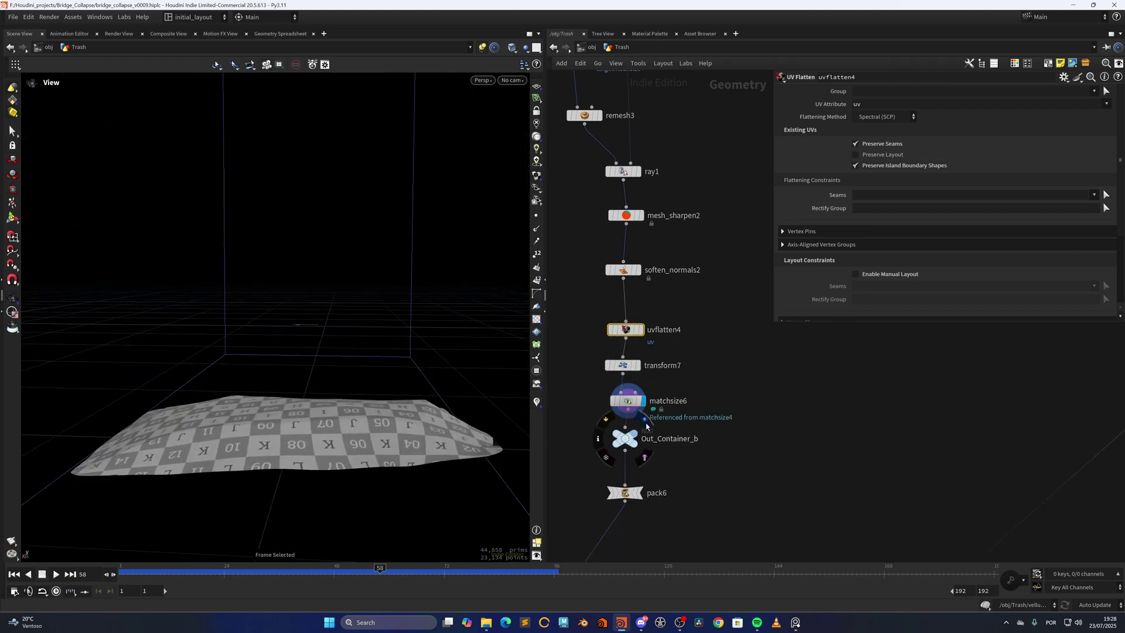
pyautogui.moveTo(425, 449); pyautogui.dragTo(403, 428)
pyautogui.moveTo(403, 427); pyautogui.dragTo(410, 362, button='right')
pyautogui.moveTo(410, 363)
pyautogui.mouseDown()
pyautogui.moveTo(324, 425)
pyautogui.moveTo(399, 352)
pyautogui.mouseUp()
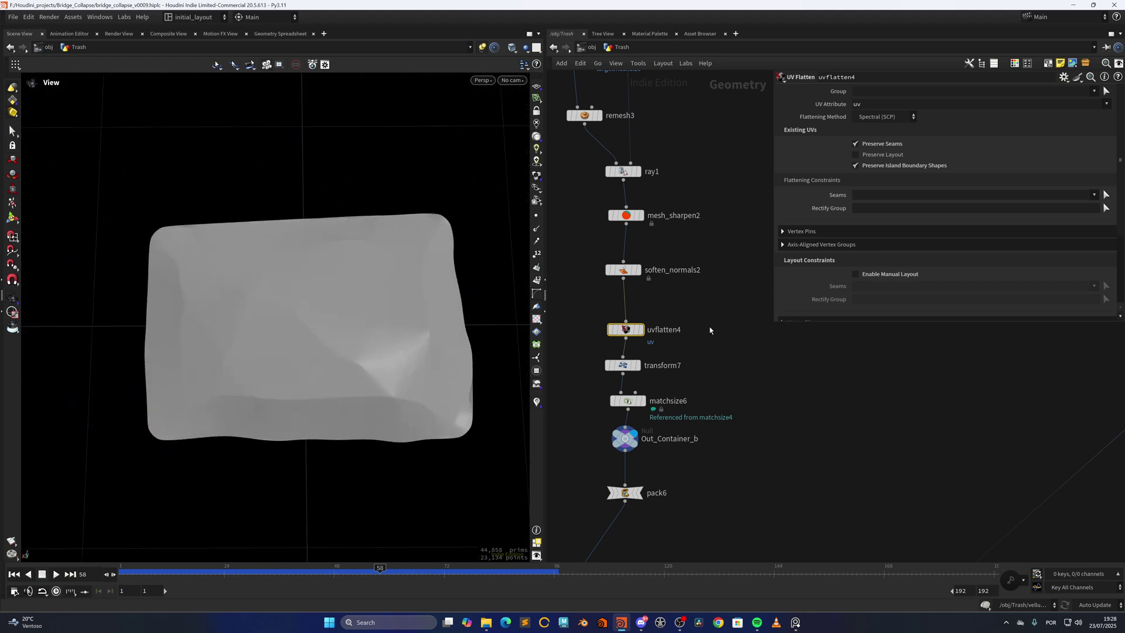
# Locate the Bottle branch in the network and display curve1 framed in the viewport to examine the bottle's profile curve.
pyautogui.scroll(-8, 735, 354)
pyautogui.moveTo(751, 359); pyautogui.dragTo(604, 467, button='middle')
pyautogui.scroll(5, 624, 317)
pyautogui.moveTo(708, 298); pyautogui.dragTo(599, 349, button='middle')
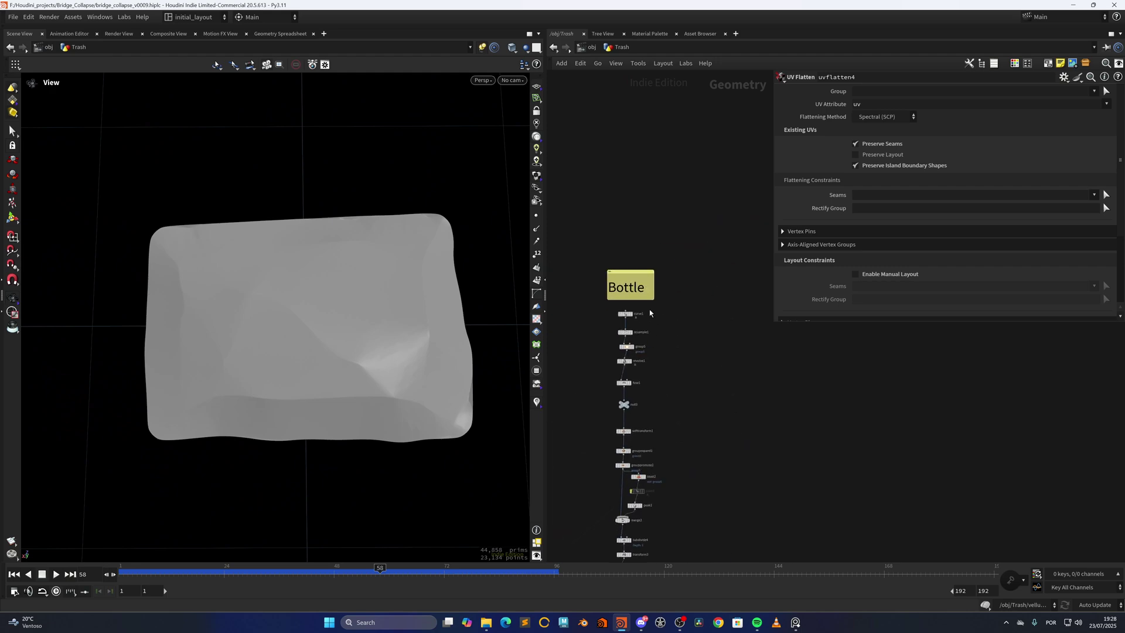
pyautogui.scroll(5, 649, 315)
pyautogui.click(615, 298)
pyautogui.hotkey('space', 'g')
pyautogui.moveTo(378, 344)
pyautogui.mouseDown()
pyautogui.moveTo(306, 359)
pyautogui.moveTo(389, 337)
pyautogui.mouseUp()
# Display the resampled profile from resample1 and examine the point group defined in group5.
pyautogui.click(614, 348)
pyautogui.moveTo(679, 396); pyautogui.dragTo(695, 337, button='middle')
pyautogui.click(628, 329)
pyautogui.click(621, 298)
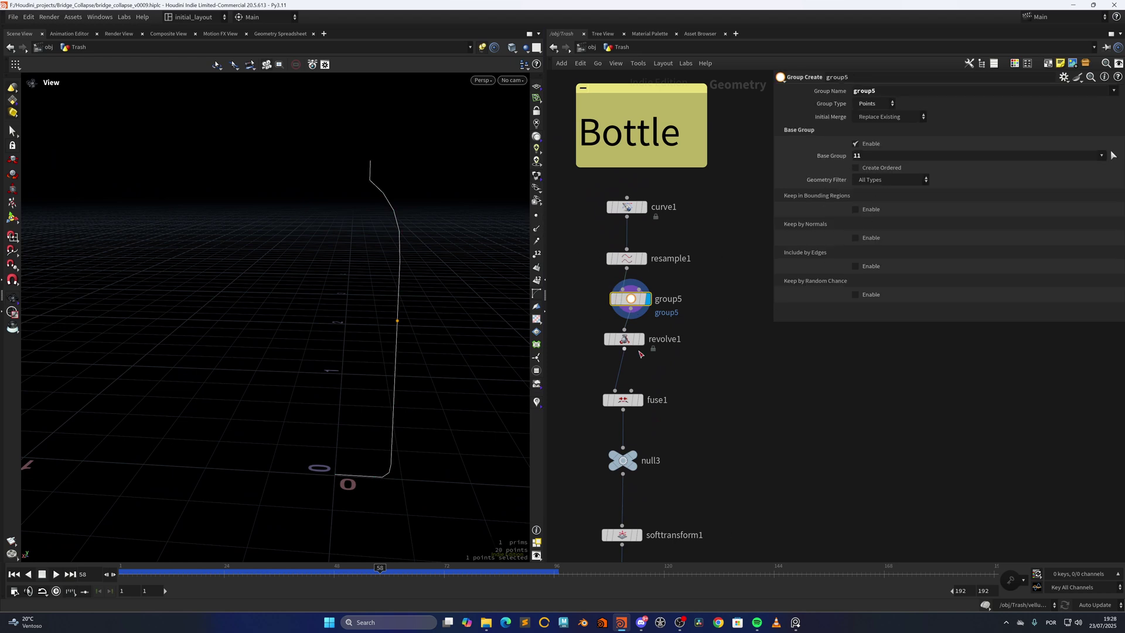
# Step the display from revolve1 through fuse1 and null3 to softtransform1 and inspect the bottle's deformed shape.
pyautogui.press('Down')
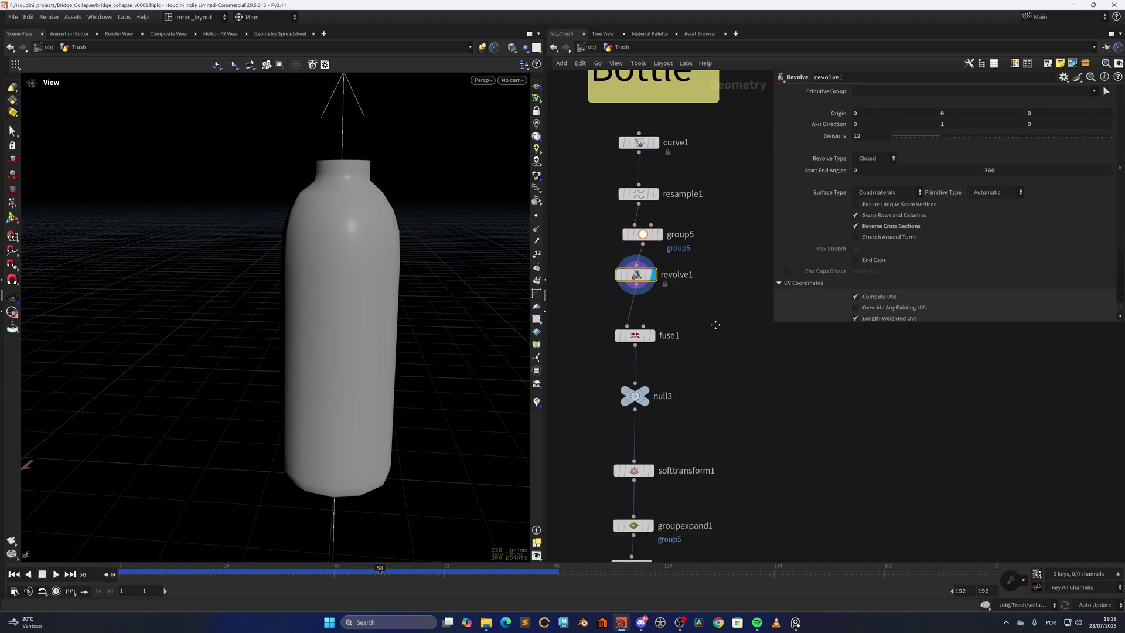
pyautogui.press('Down')
pyautogui.press('Down')
pyautogui.press('Down')
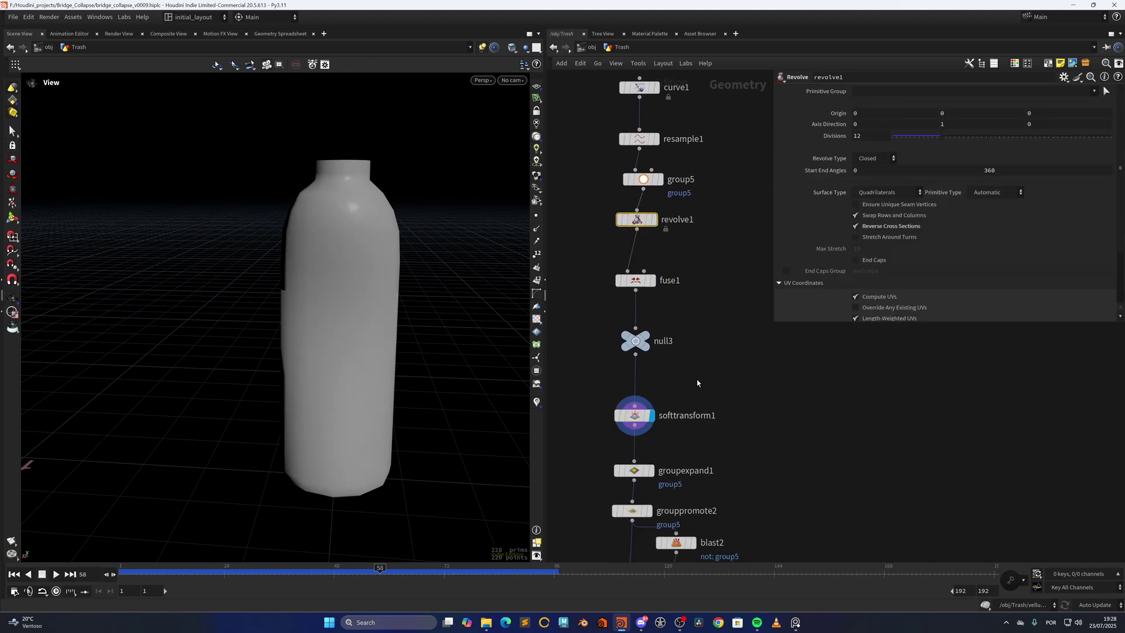
pyautogui.moveTo(293, 356); pyautogui.dragTo(424, 388)
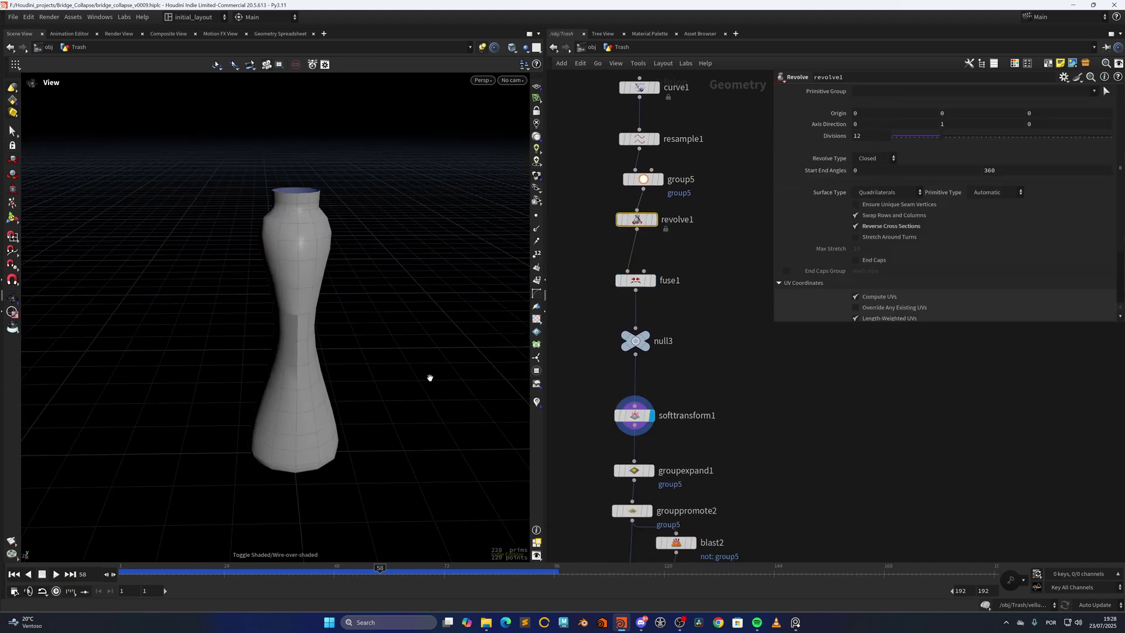
# Examine softtransform1's parameters on group5, including its Z scale and Soft Radius, while viewing the bottle's narrowed waist.
pyautogui.scroll(3, 315, 350)
pyautogui.moveTo(336, 346)
pyautogui.mouseDown()
pyautogui.moveTo(322, 369)
pyautogui.moveTo(357, 346)
pyautogui.mouseUp()
pyautogui.click(631, 415)
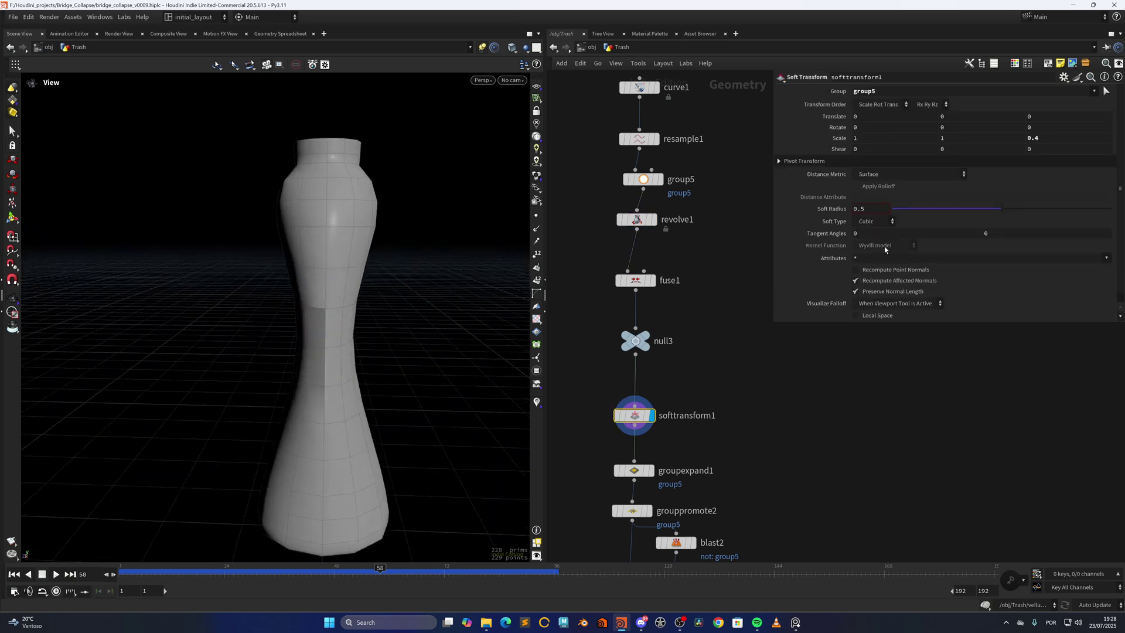
pyautogui.click(660, 179)
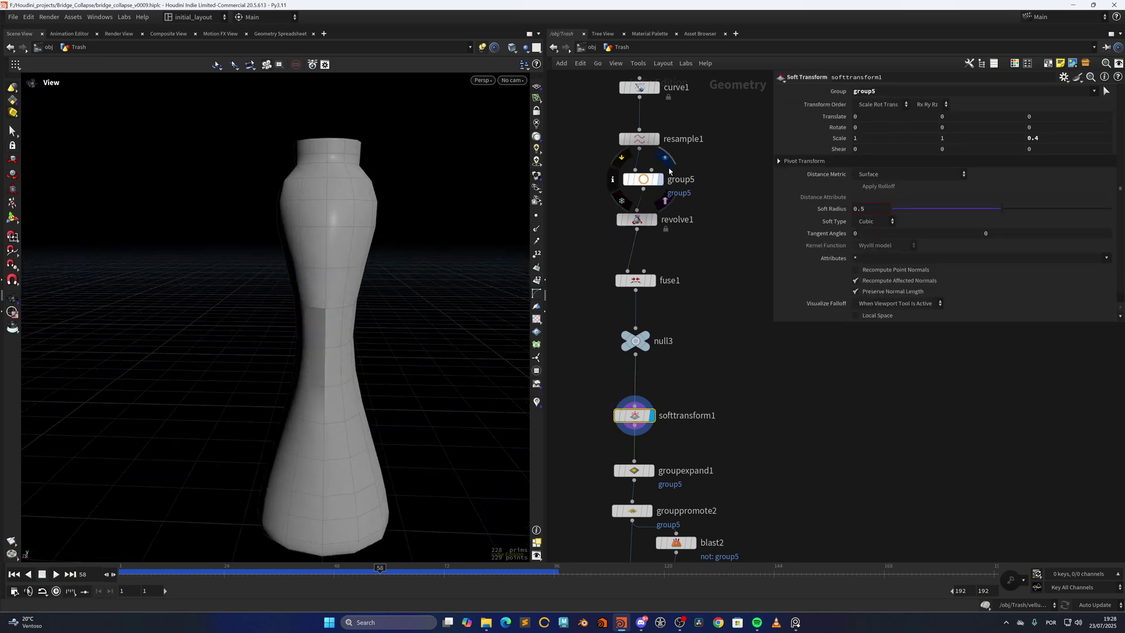
pyautogui.click(657, 395)
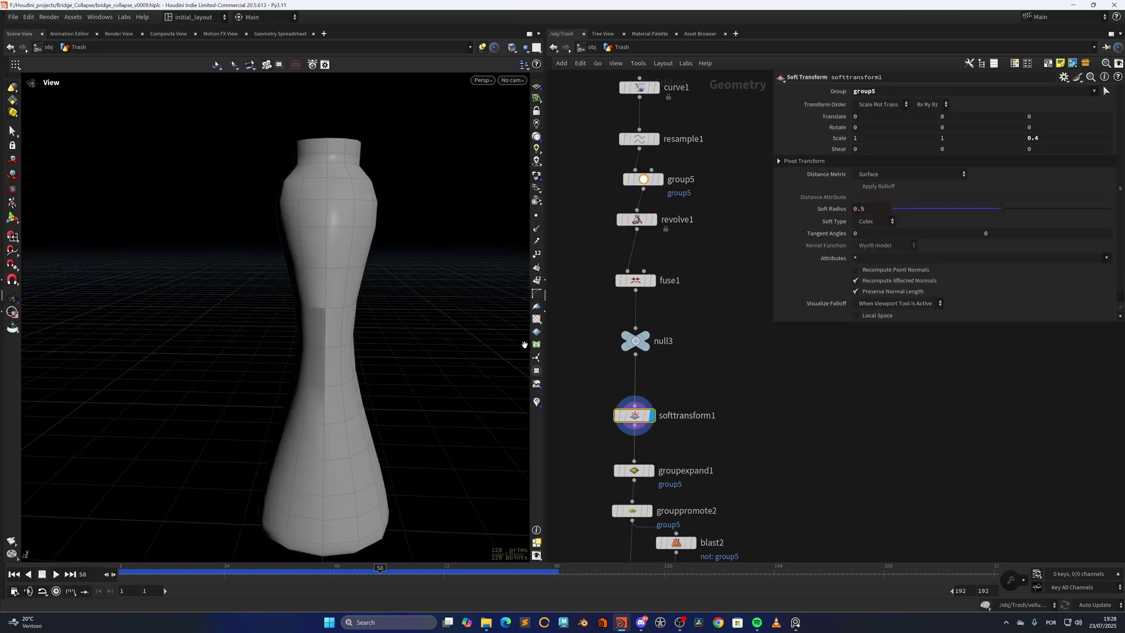
# Show the group list in the viewport and highlight group5 on the softtransform1 bottle.
pyautogui.click(537, 371)
pyautogui.click(500, 96)
pyautogui.click(518, 133)
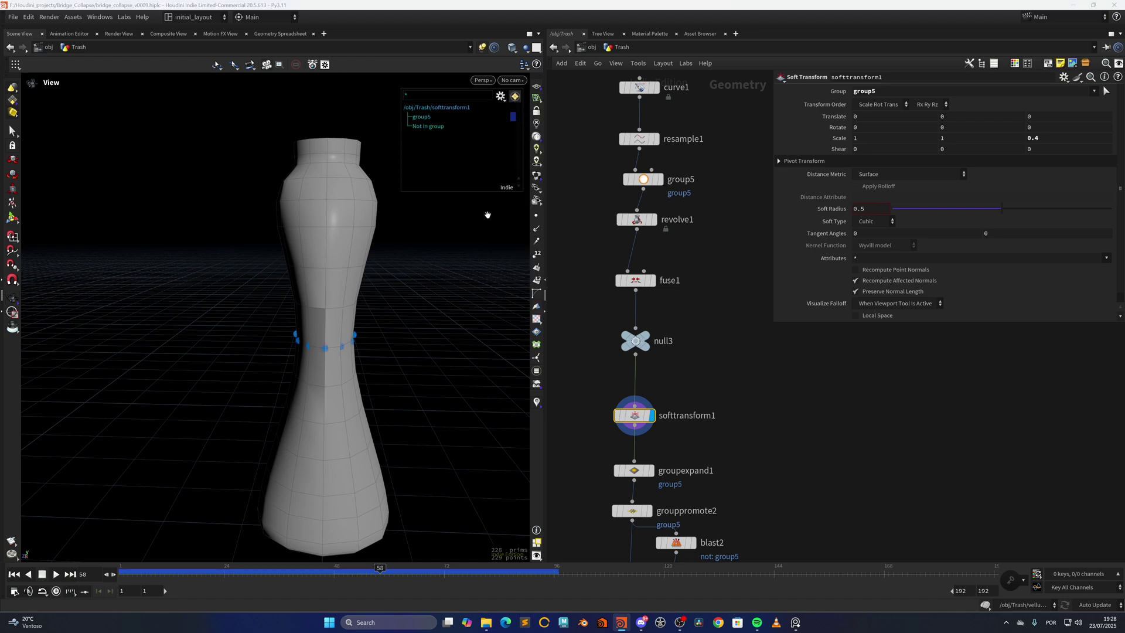
pyautogui.moveTo(487, 213); pyautogui.dragTo(317, 334)
pyautogui.moveTo(316, 334); pyautogui.dragTo(283, 339, button='middle')
# Display group5 on the profile curve, switch back to softtransform1 and inspect the grouped ring from another angle.
pyautogui.click(660, 180)
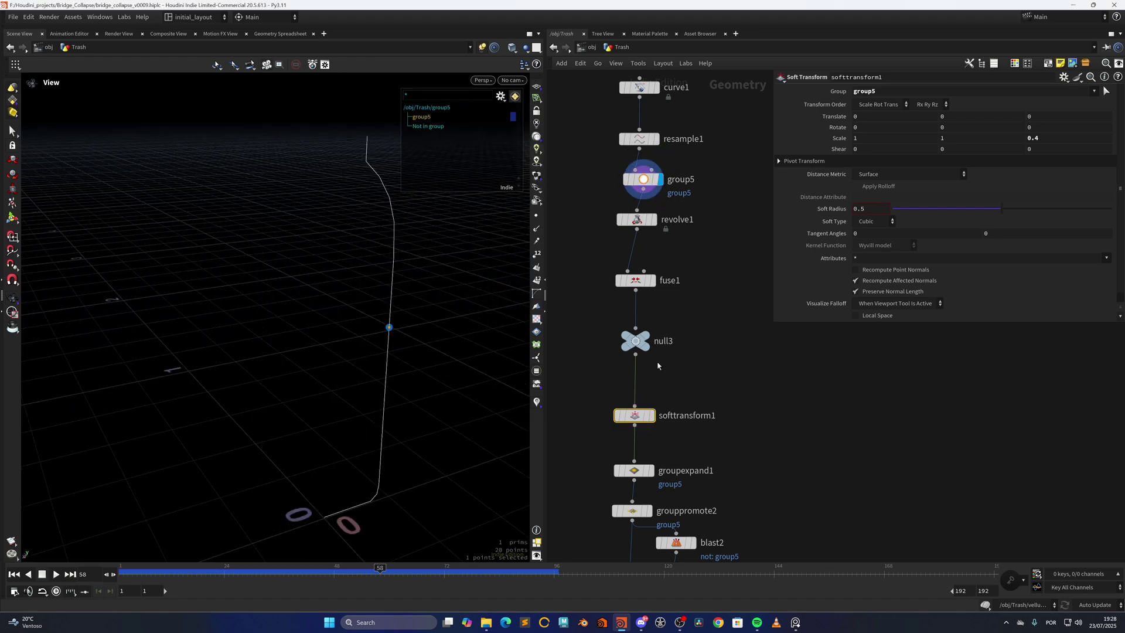
pyautogui.click(659, 396)
pyautogui.scroll(-3, 415, 367)
pyautogui.moveTo(414, 367); pyautogui.dragTo(432, 344)
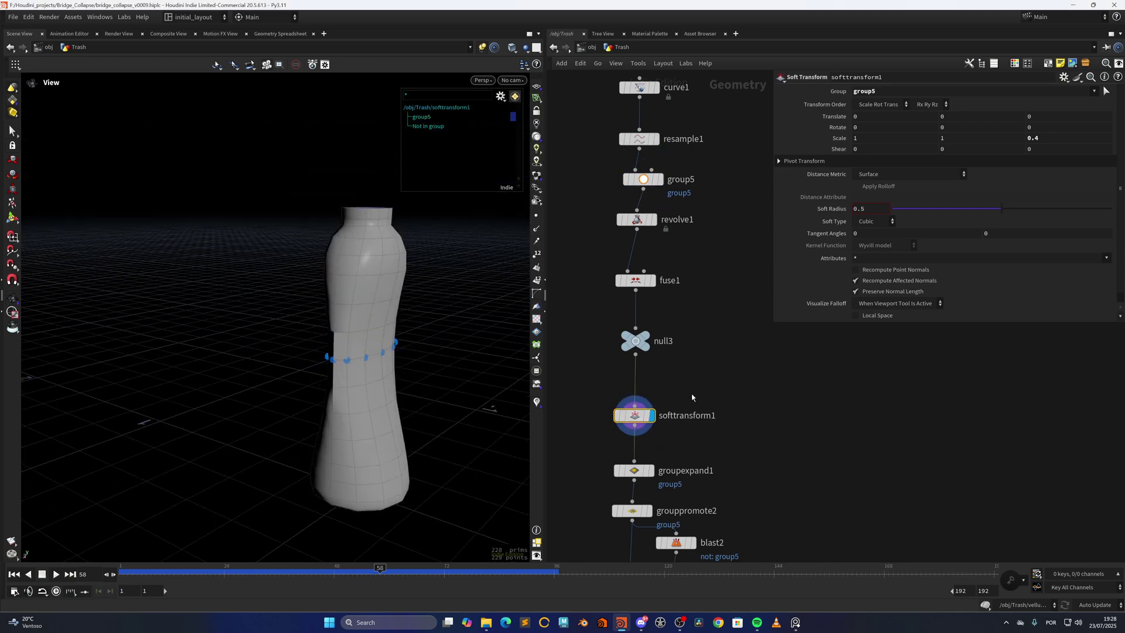
# Display the expanded point group from groupexpand1 and compare it with softtransform1.
pyautogui.moveTo(686, 388); pyautogui.dragTo(671, 262, button='middle')
pyautogui.click(652, 358)
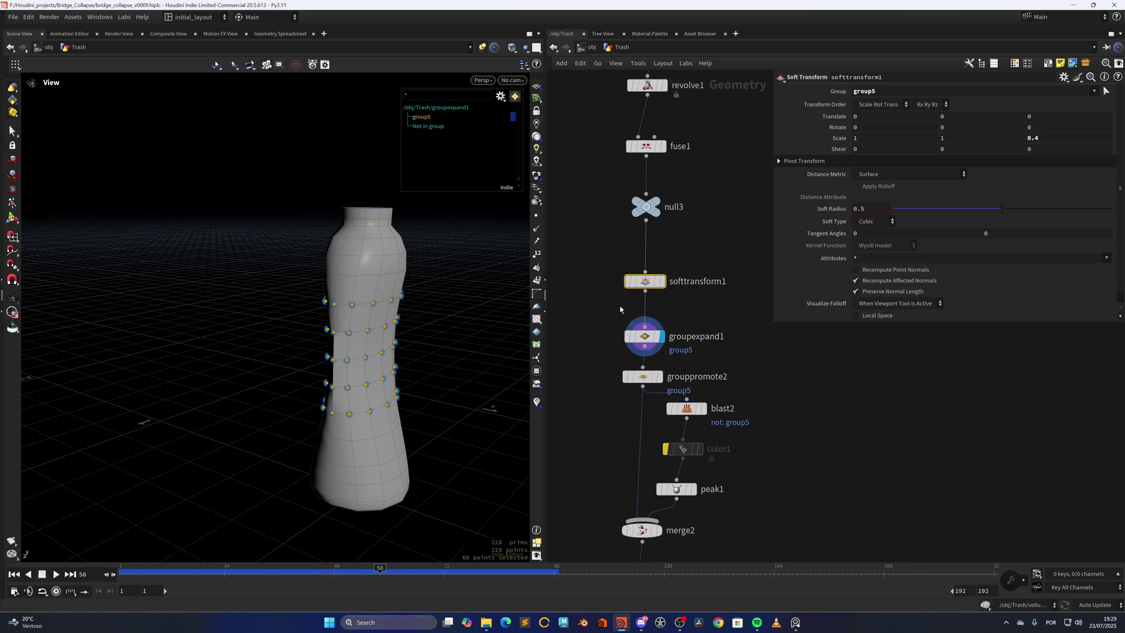
pyautogui.click(670, 260)
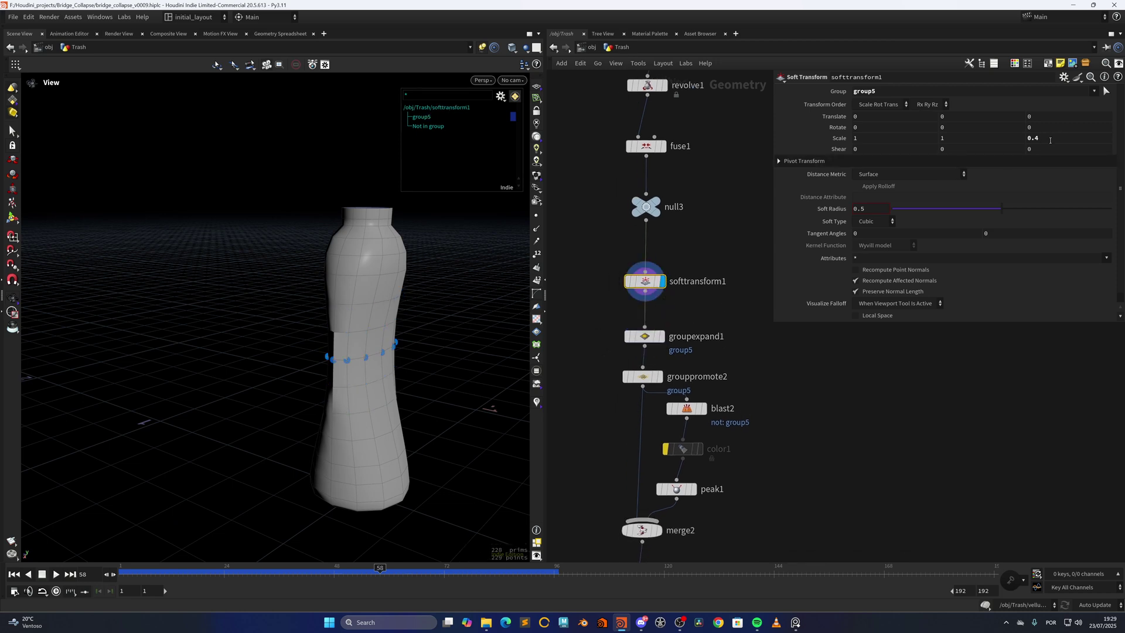
# Try a different Soft Radius on softtransform1 and undo the change.
pyautogui.moveTo(984, 208); pyautogui.dragTo(1018, 230)
pyautogui.hotkey('ctrl', 'z')
pyautogui.hotkey('ctrl', 'z')
# Display groupexpand1 and grouppromote2 in turn and examine how the expanded points are promoted to a primitive group.
pyautogui.moveTo(762, 423); pyautogui.dragTo(766, 390, button='middle')
pyautogui.click(670, 280)
pyautogui.click(648, 301)
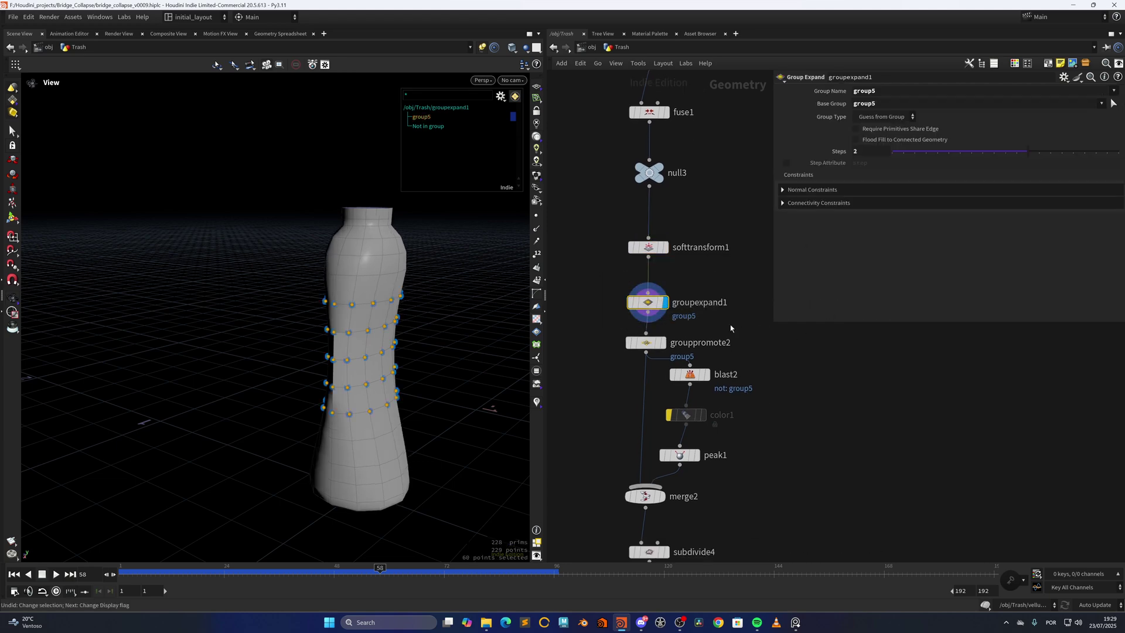
pyautogui.click(668, 322)
pyautogui.click(645, 343)
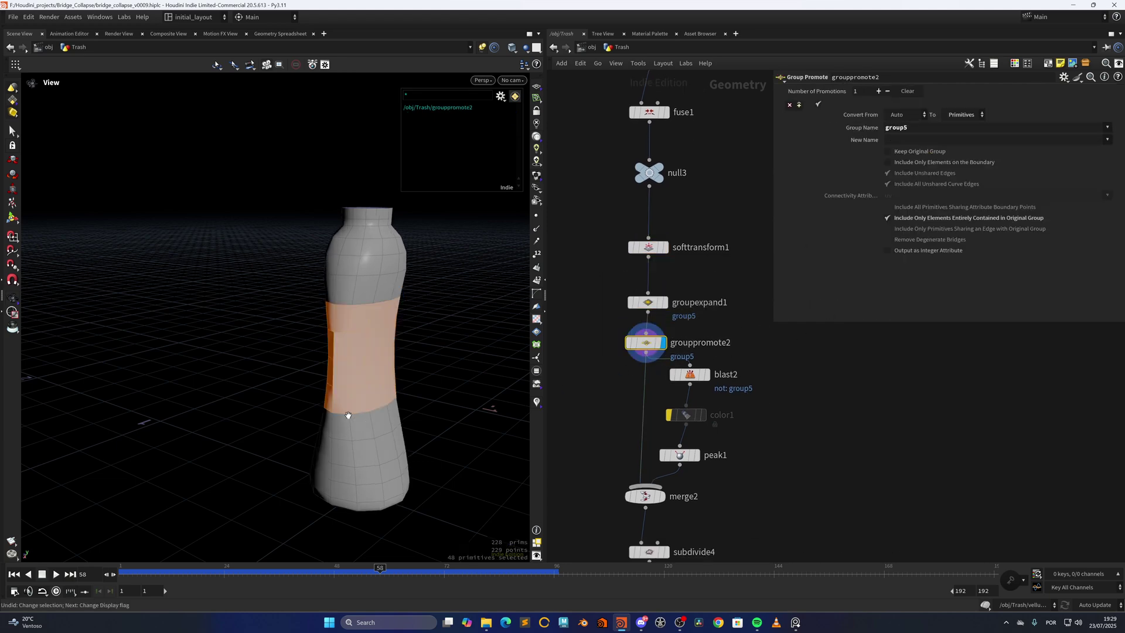
pyautogui.moveTo(346, 414); pyautogui.dragTo(540, 384)
# Step the display through blast2, peak1 and merge2 to examine the bottle's isolated middle band and its recombination.
pyautogui.click(707, 374)
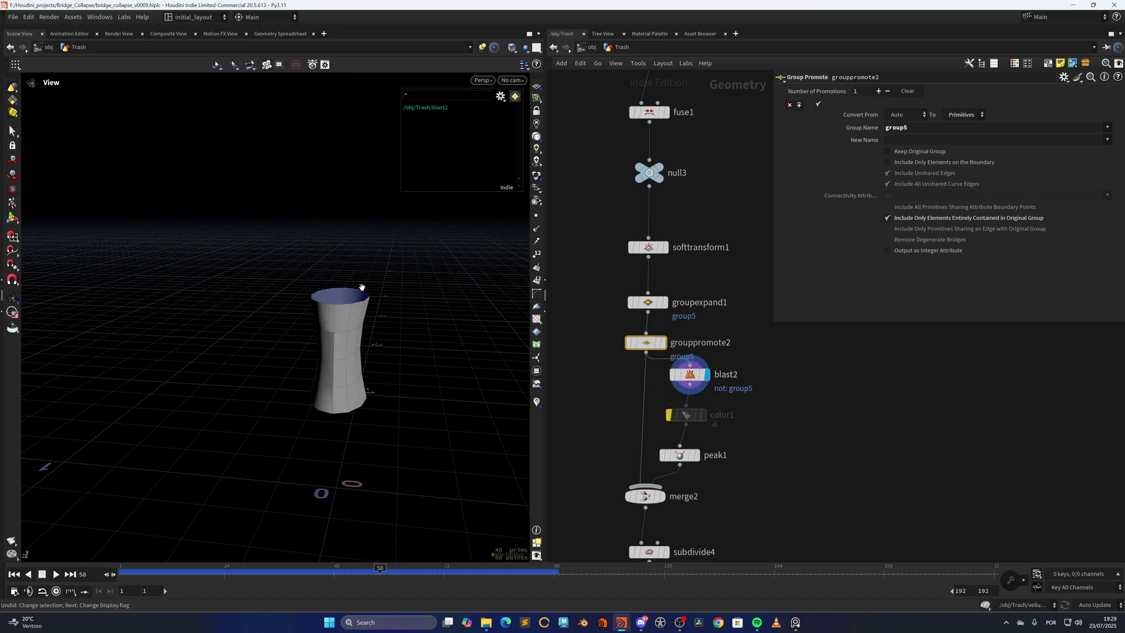
pyautogui.keyDown('alt'); pyautogui.moveTo(362, 287); pyautogui.dragTo(522, 340); pyautogui.keyUp('alt')
pyautogui.click(697, 456)
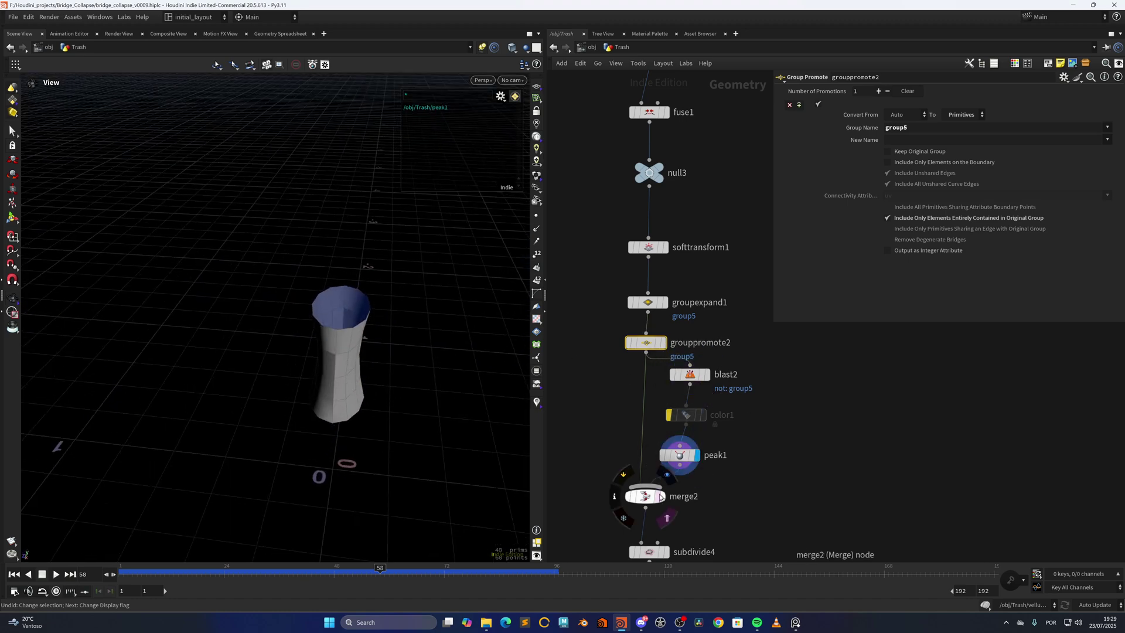
pyautogui.click(661, 497)
# Display subdivide4 and inspect the smoothed bottle from several sides.
pyautogui.moveTo(704, 550); pyautogui.dragTo(704, 399, button='middle')
pyautogui.click(667, 402)
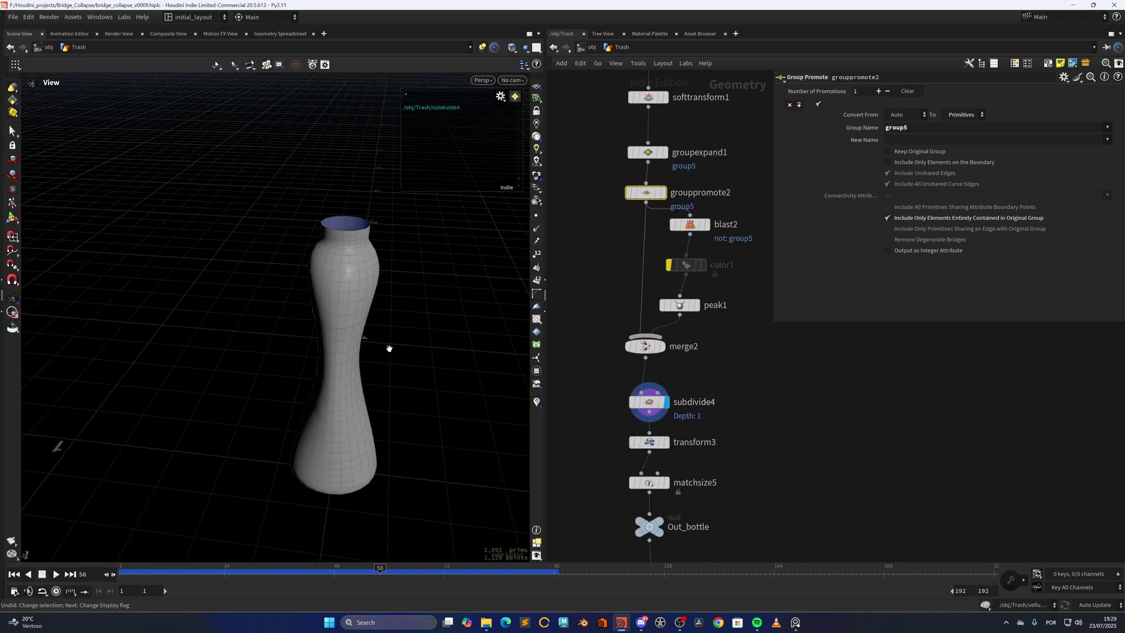
pyautogui.moveTo(299, 313); pyautogui.dragTo(455, 322, button='right')
pyautogui.moveTo(455, 322); pyautogui.dragTo(350, 334)
pyautogui.moveTo(350, 334); pyautogui.dragTo(339, 377, button='right')
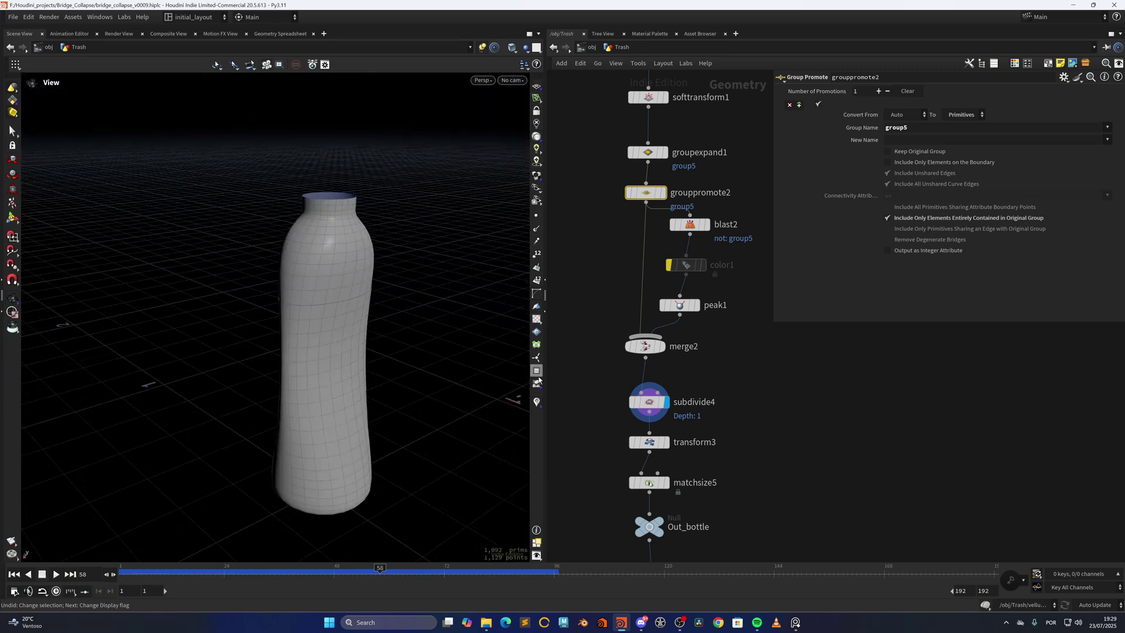
# Display transform3 and Out_bottle in turn and frame the finished bottle lying on its side.
pyautogui.moveTo(692, 451); pyautogui.dragTo(692, 393, button='middle')
pyautogui.click(667, 384)
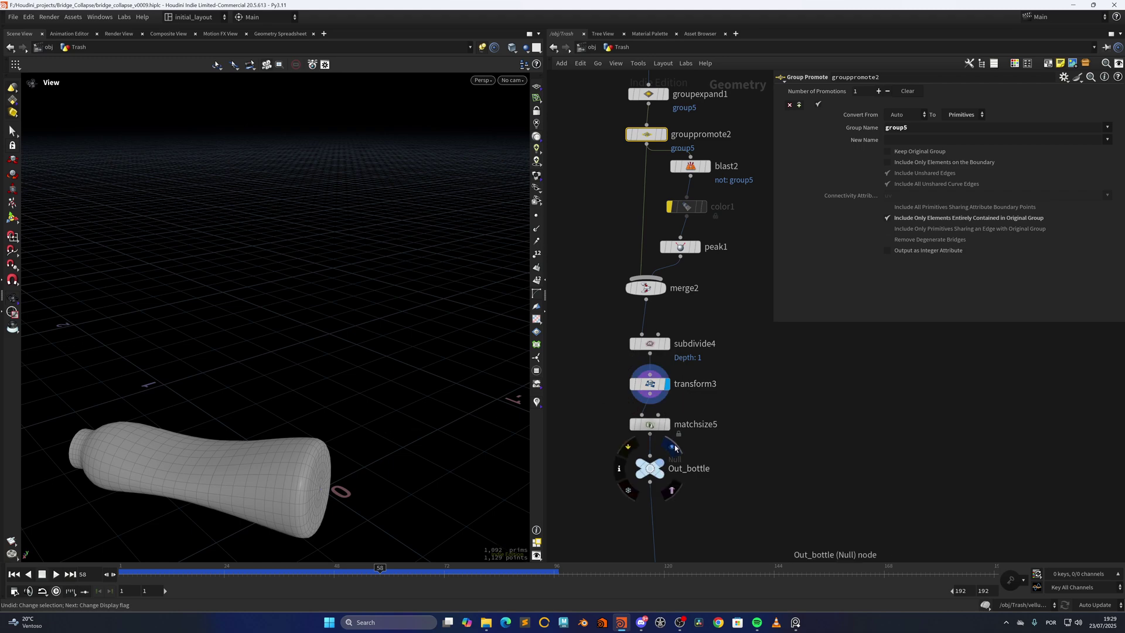
pyautogui.click(660, 469)
pyautogui.press('f')
pyautogui.moveTo(446, 422); pyautogui.dragTo(482, 443, button='right')
# Locate the align_and_distribute node below the branches, display it and inspect all trash pieces laid out in a row.
pyautogui.scroll(-6, 786, 448)
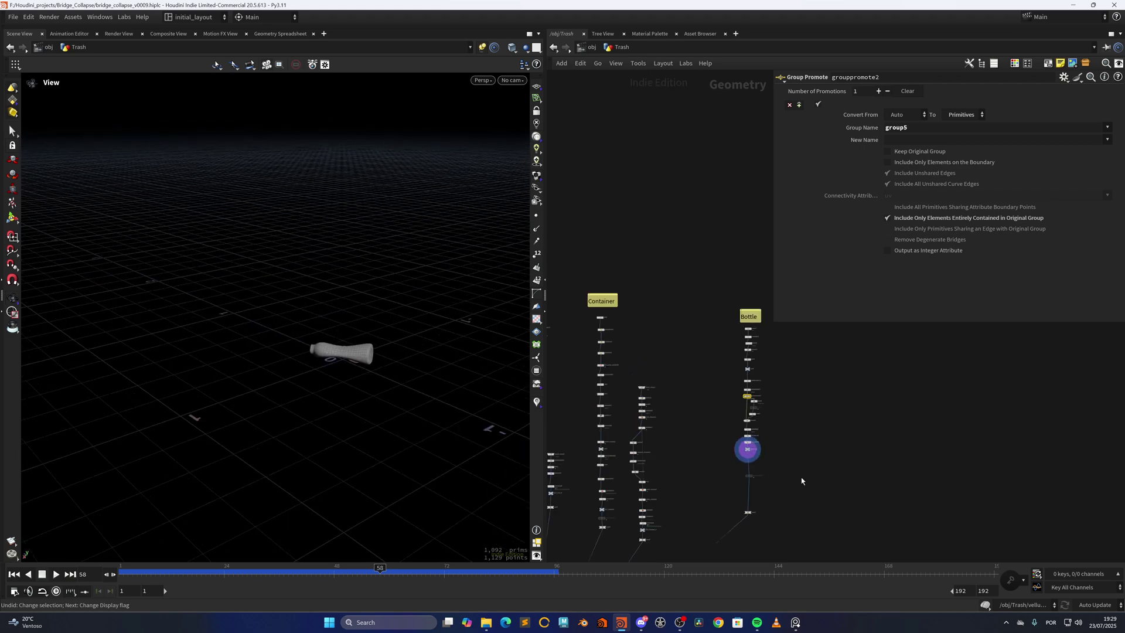
pyautogui.moveTo(802, 480); pyautogui.dragTo(844, 249, button='middle')
pyautogui.moveTo(726, 422); pyautogui.dragTo(826, 241, button='middle')
pyautogui.scroll(6, 624, 377)
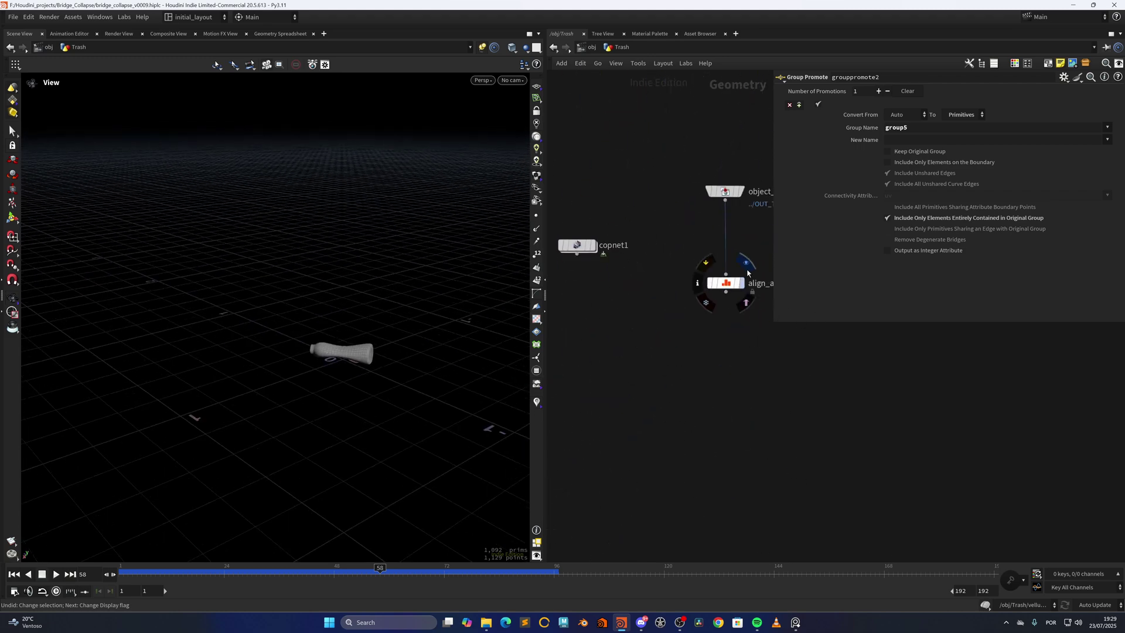
pyautogui.click(747, 270)
pyautogui.moveTo(372, 370)
pyautogui.keyDown('alt'); pyautogui.mouseDown()
pyautogui.moveTo(359, 345)
pyautogui.moveTo(358, 381)
pyautogui.mouseUp(); pyautogui.keyUp('alt')
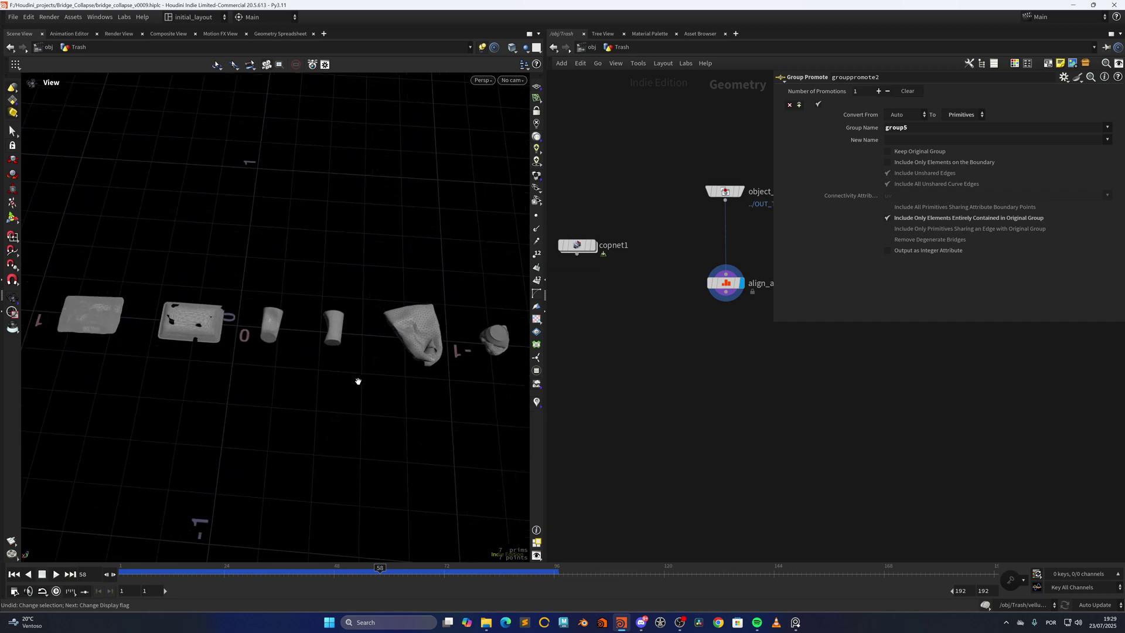
# Return to the object level, bring the full bridge scene into view and turn on viewport lighting with shadows.
pyautogui.click(597, 49)
pyautogui.click(589, 88)
pyautogui.press('u')
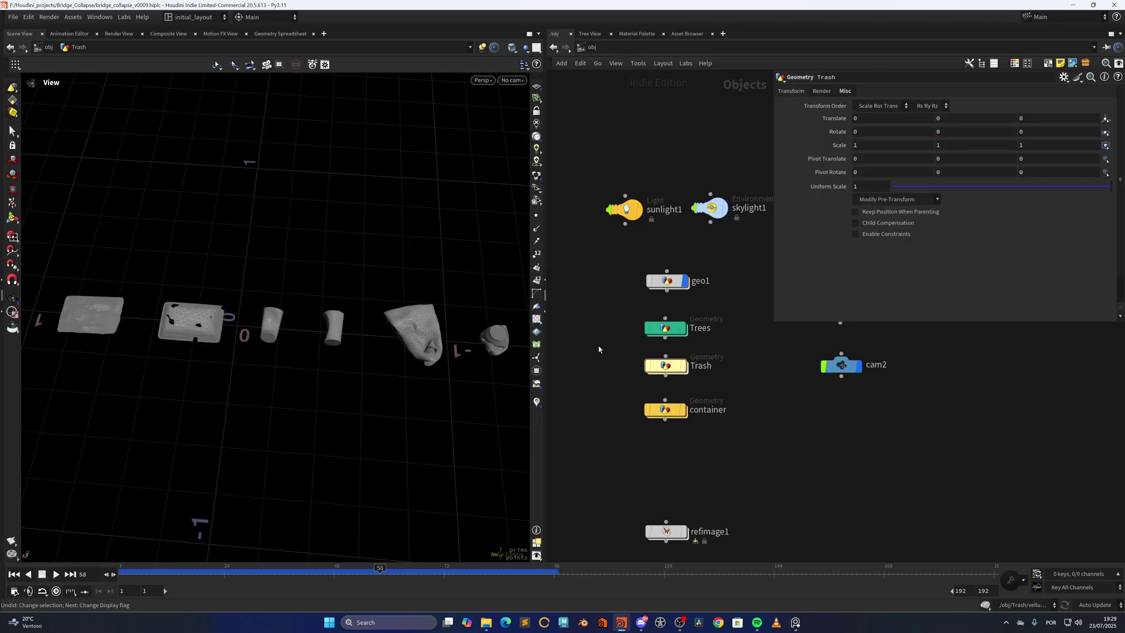
pyautogui.scroll(-8, 377, 357)
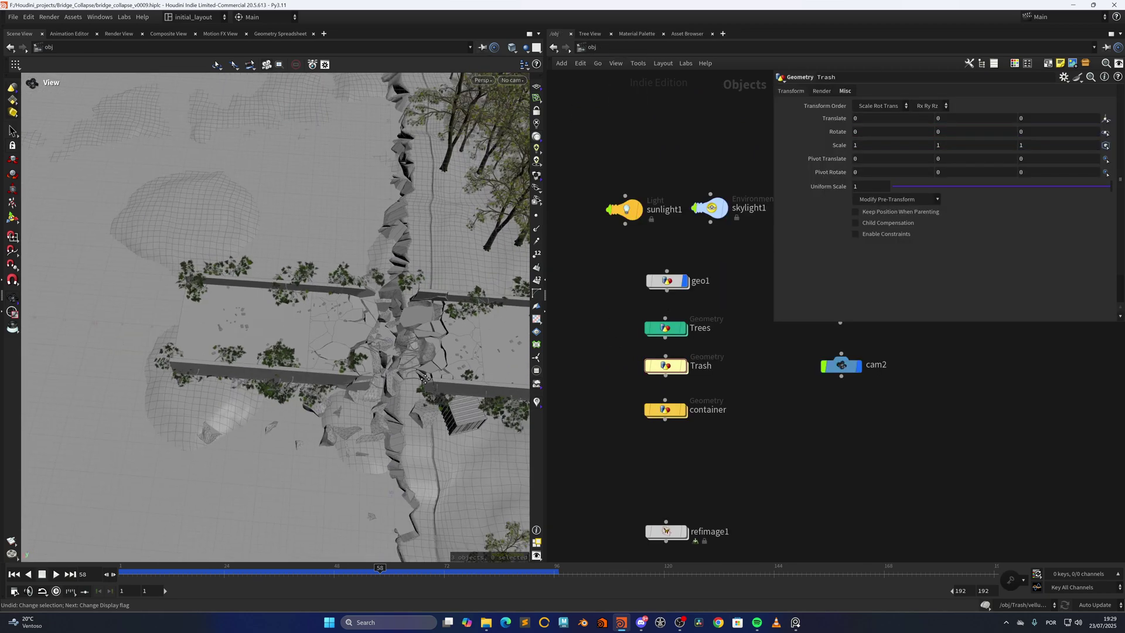
pyautogui.moveTo(402, 340); pyautogui.dragTo(252, 328, button='middle')
pyautogui.click(536, 159)
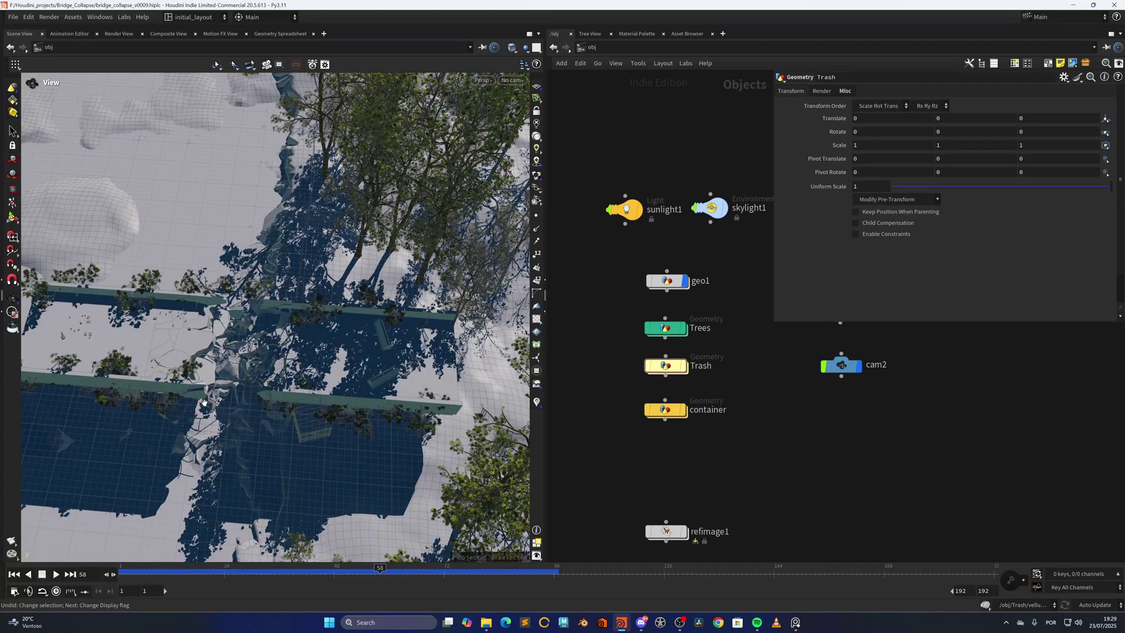
# Inspect the small trash pieces scattered over the bridge deck up close.
pyautogui.moveTo(204, 403); pyautogui.dragTo(289, 402)
pyautogui.moveTo(134, 440); pyautogui.dragTo(258, 396, button='middle')
pyautogui.scroll(3, 168, 414)
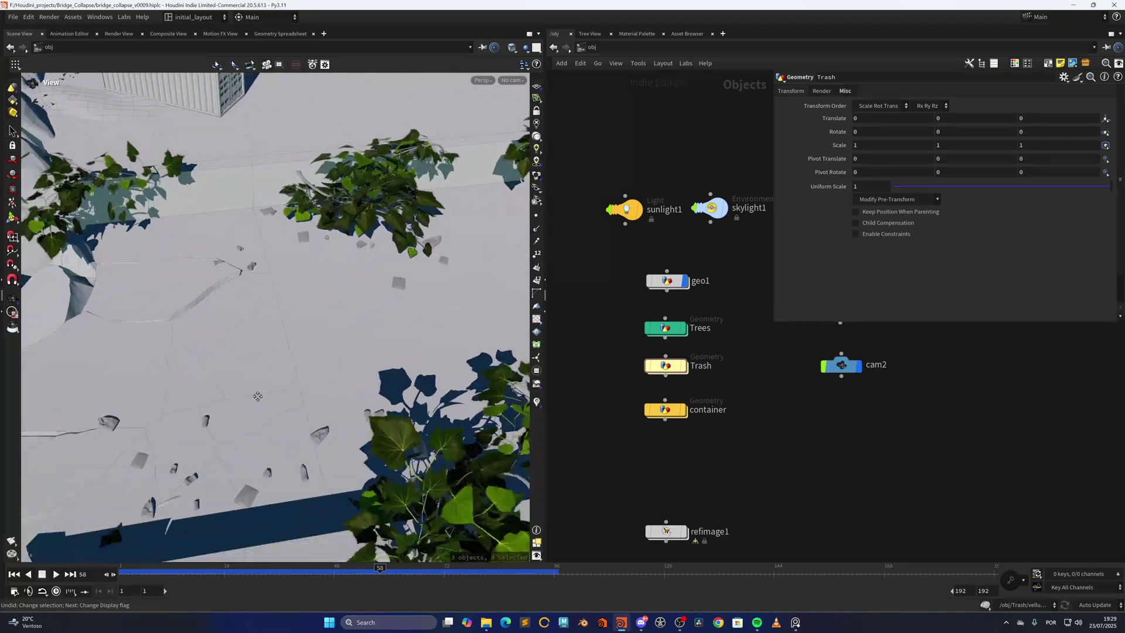
pyautogui.moveTo(106, 516)
pyautogui.mouseDown(button='right')
pyautogui.moveTo(266, 371)
pyautogui.moveTo(286, 385)
pyautogui.moveTo(194, 404)
pyautogui.mouseUp(button='right')
# Hide the wireframe overlay and survey the shaded bridge, trees and containers from above.
pyautogui.hotkey('shift', 'w')
pyautogui.moveTo(328, 457); pyautogui.dragTo(398, 381)
pyautogui.moveTo(487, 410); pyautogui.dragTo(421, 414, button='middle')
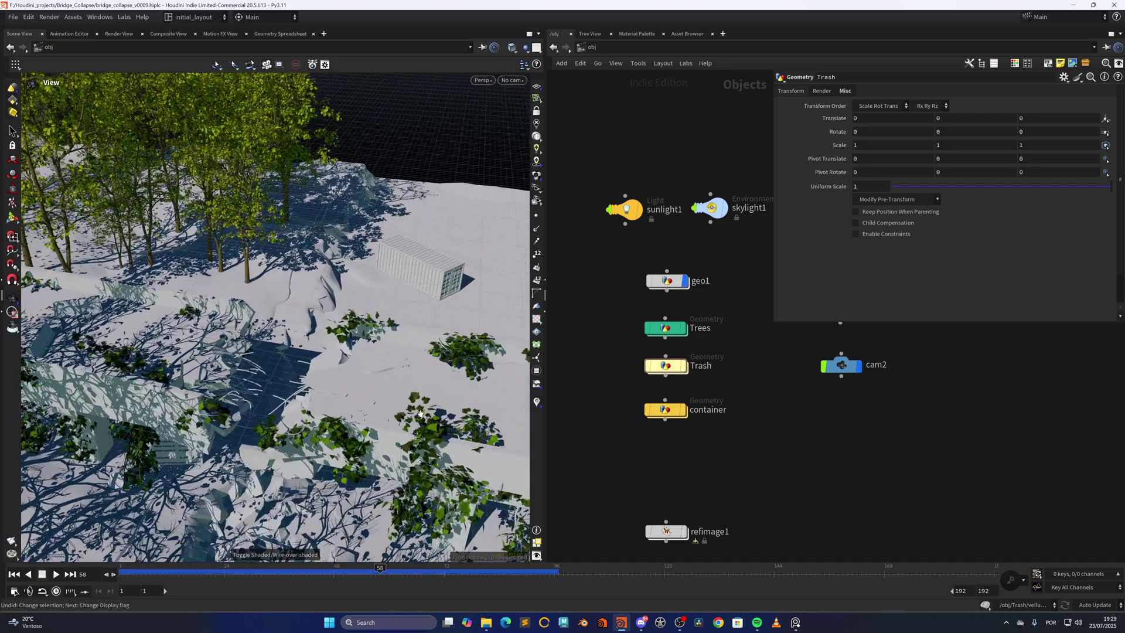
pyautogui.moveTo(421, 414); pyautogui.dragTo(365, 421, button='right')
pyautogui.moveTo(366, 421); pyautogui.dragTo(372, 352)
# Look through cam2 and switch to cam1 to review the bridge scene's composition.
pyautogui.click(515, 81)
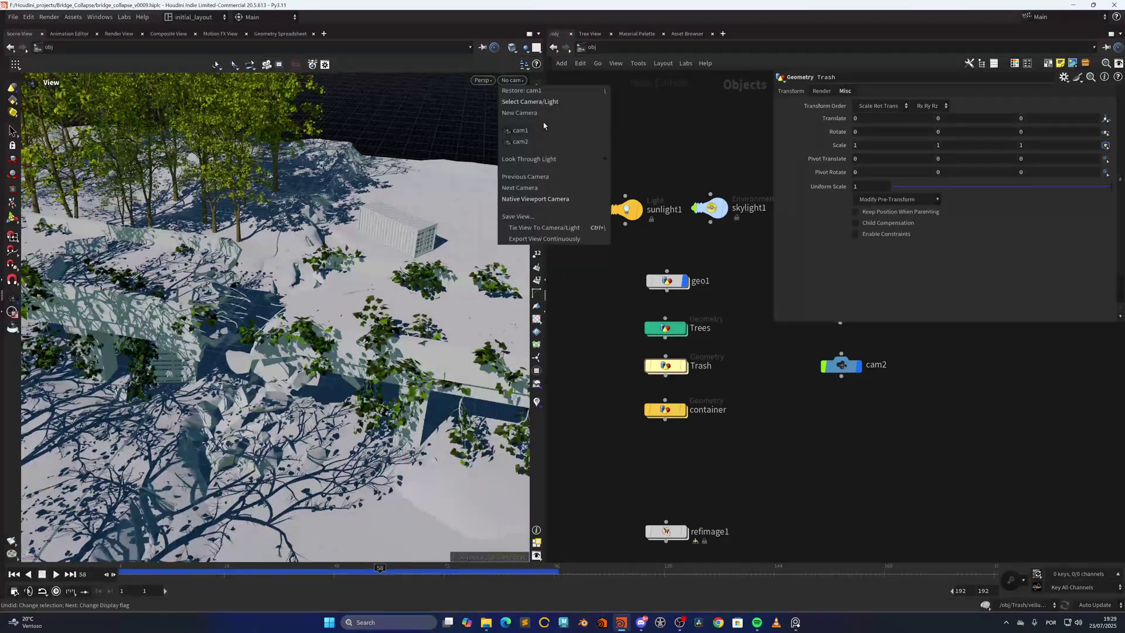
pyautogui.click(527, 141)
pyautogui.click(513, 80)
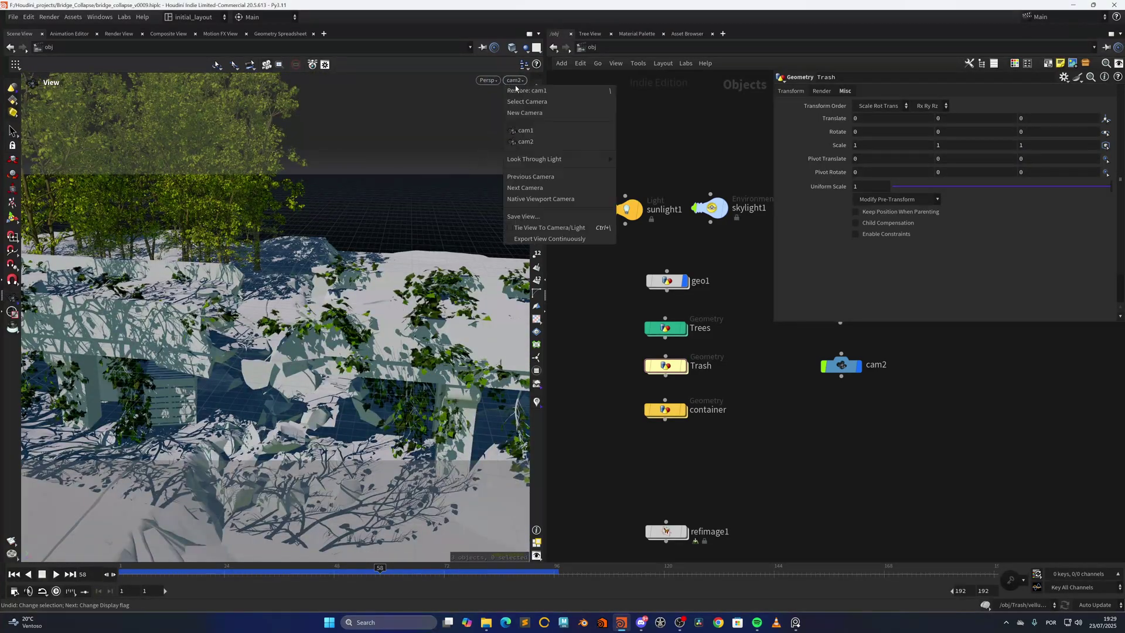
pyautogui.click(535, 141)
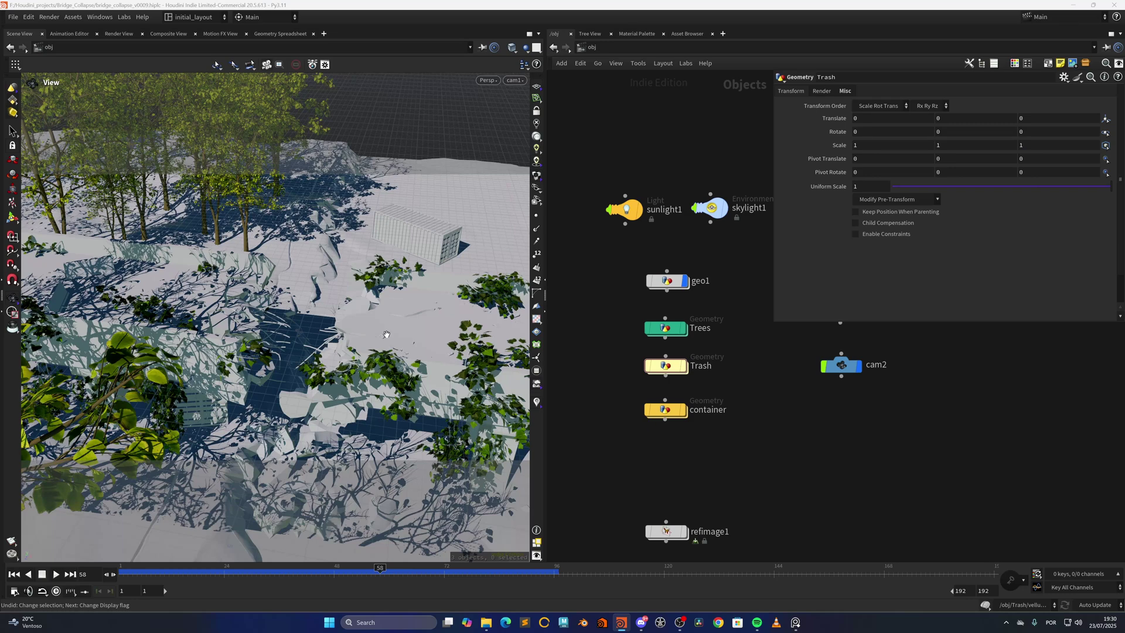
# Reopen the Trash network and review all its branches alongside the distributed row of trash pieces.
pyautogui.scroll(-2, 643, 339)
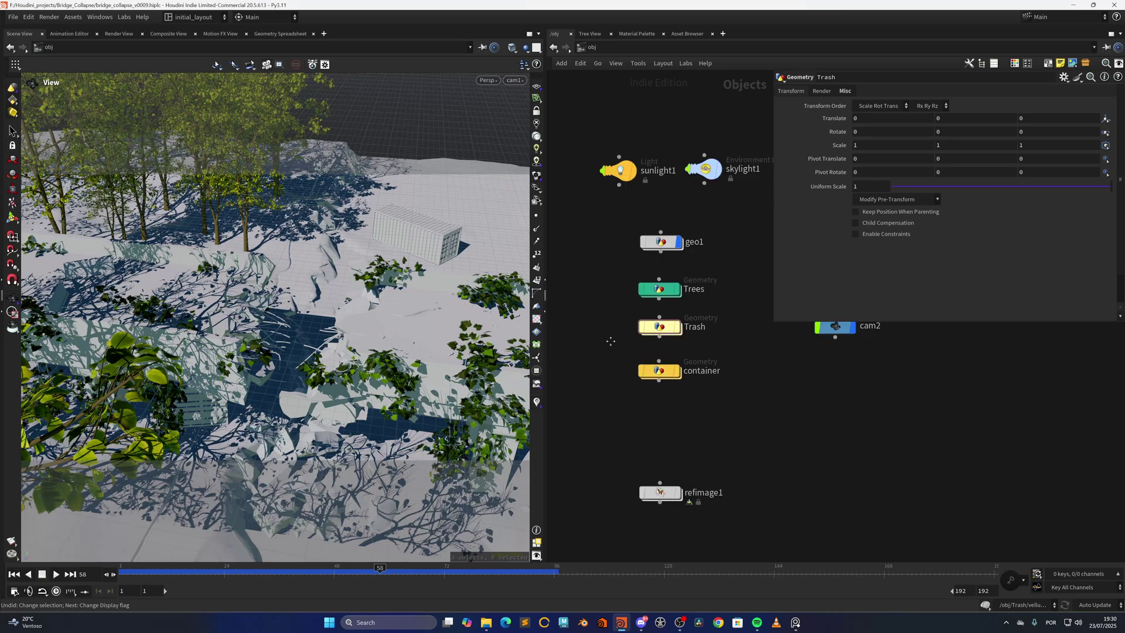
pyautogui.doubleClick(649, 320)
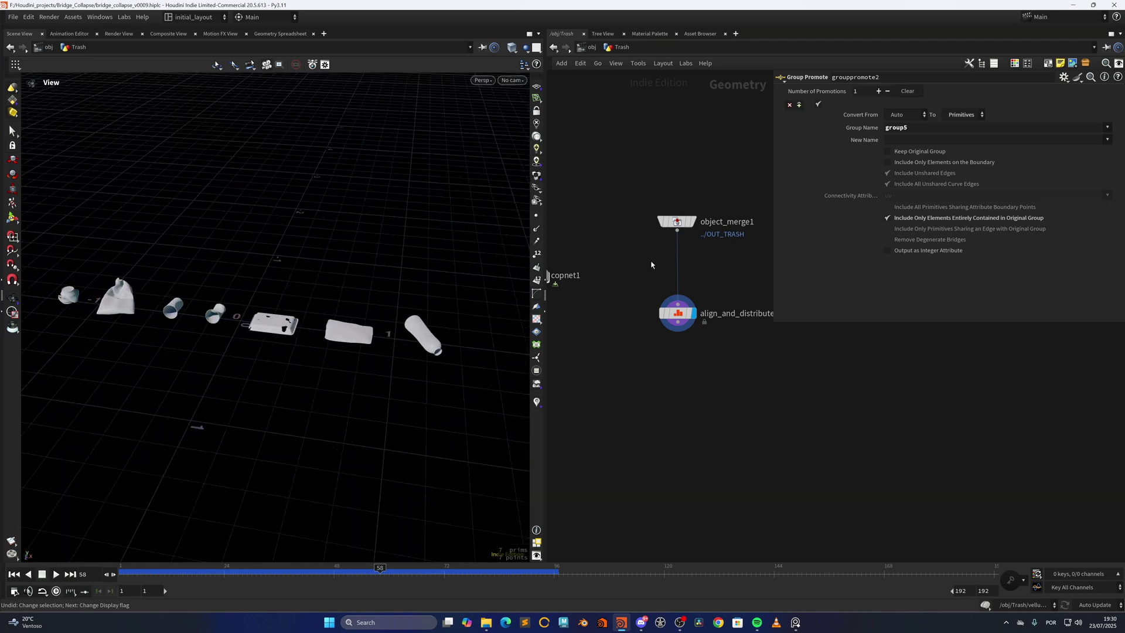
pyautogui.scroll(-5, 651, 264)
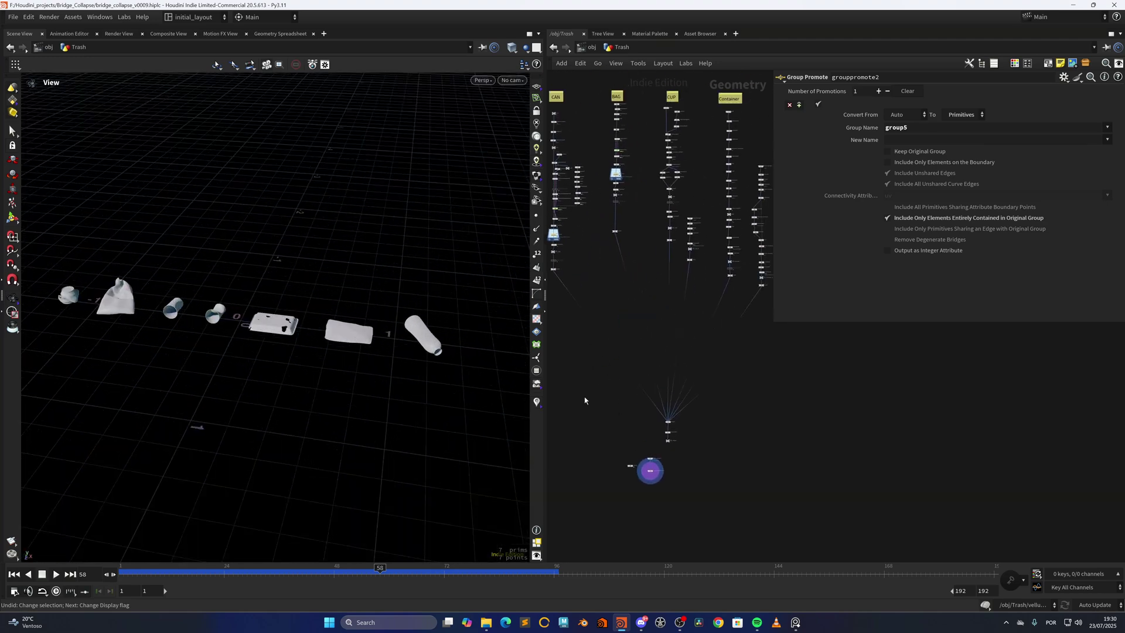
pyautogui.moveTo(321, 373)
pyautogui.mouseDown(button='right')
pyautogui.moveTo(347, 361)
pyautogui.moveTo(332, 376)
pyautogui.mouseUp(button='right')
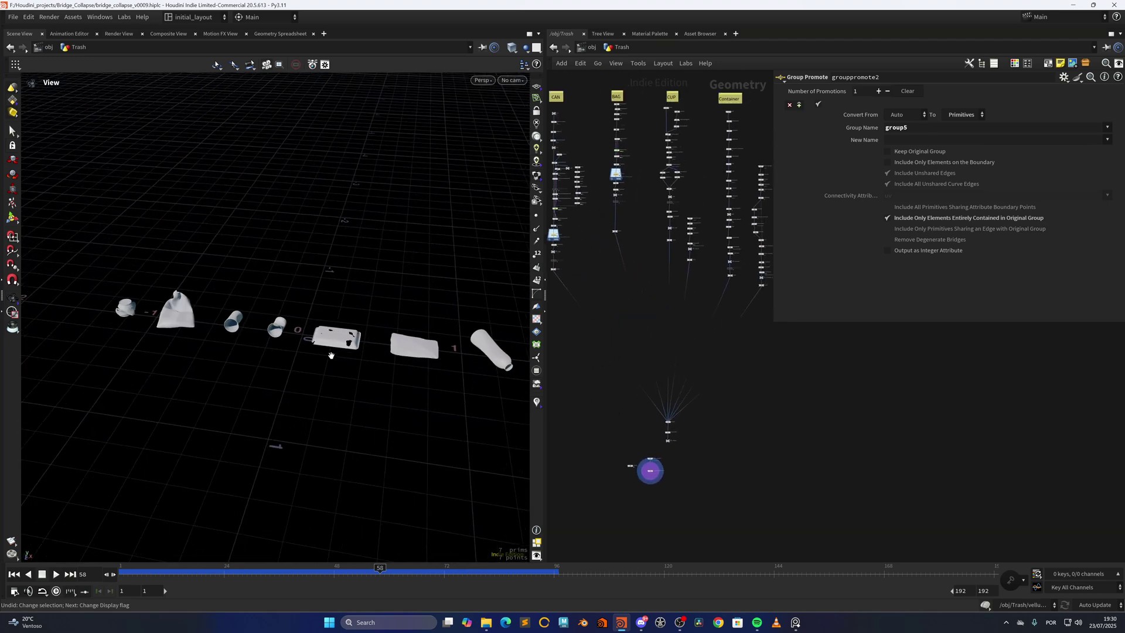